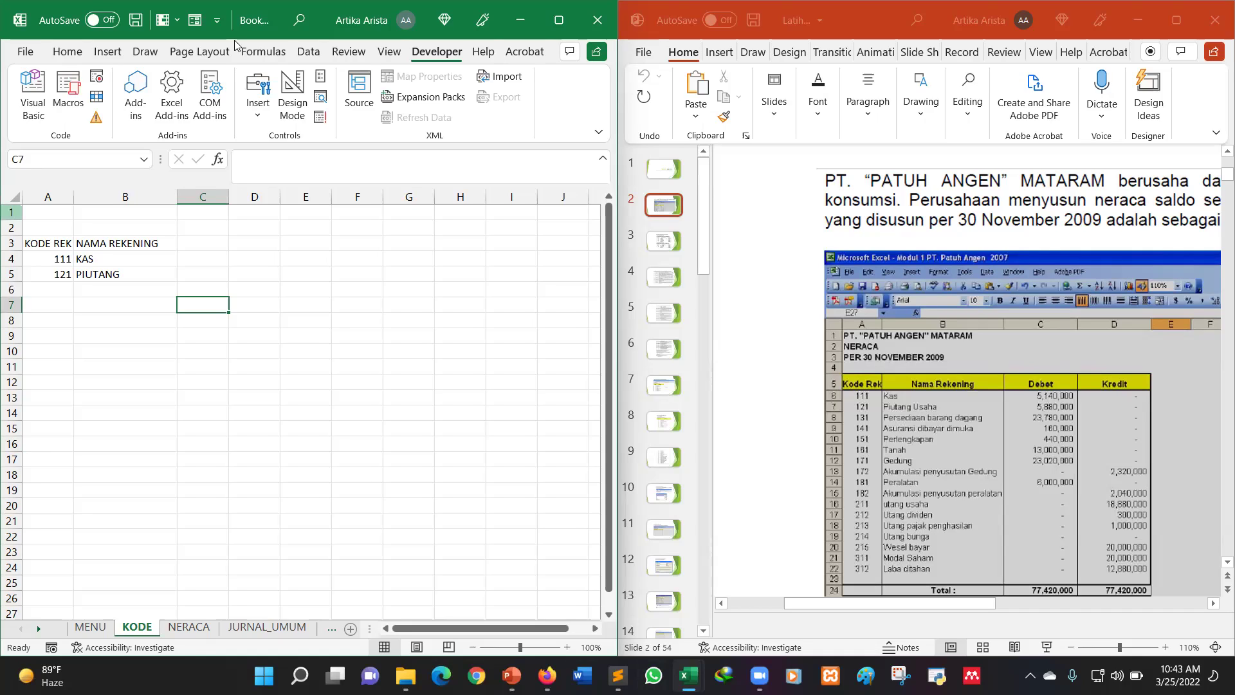
Copy the KODE REK and NAMA REKENING headers from the KODE sheet to A3 of the NERACA sheet and widen column B.
{"action": "left_click", "coordinate": [188, 626]}
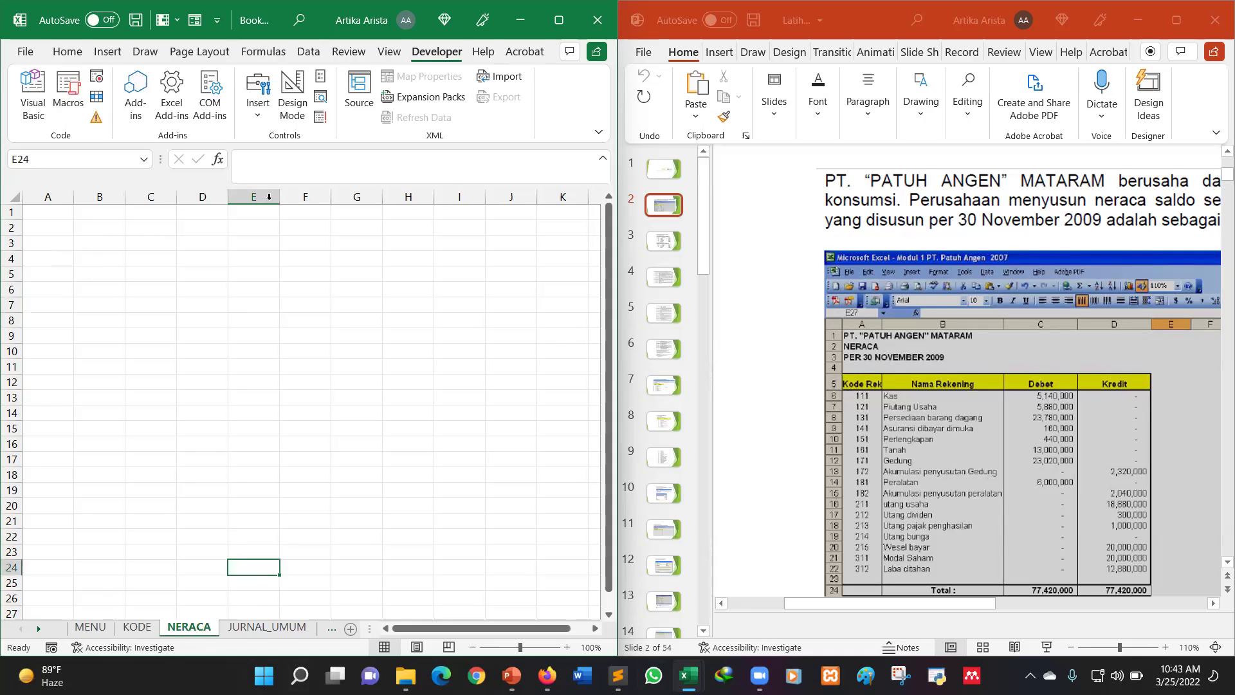
{"action": "left_click", "coordinate": [259, 369]}
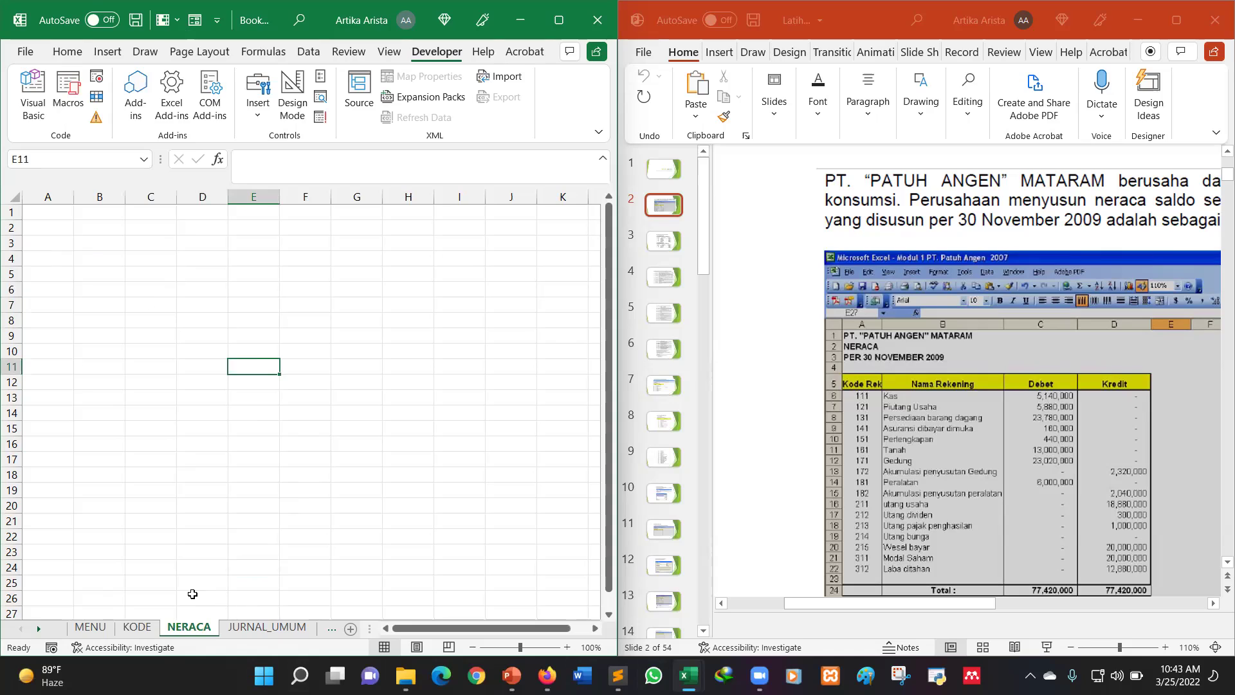
{"action": "left_click", "coordinate": [137, 627]}
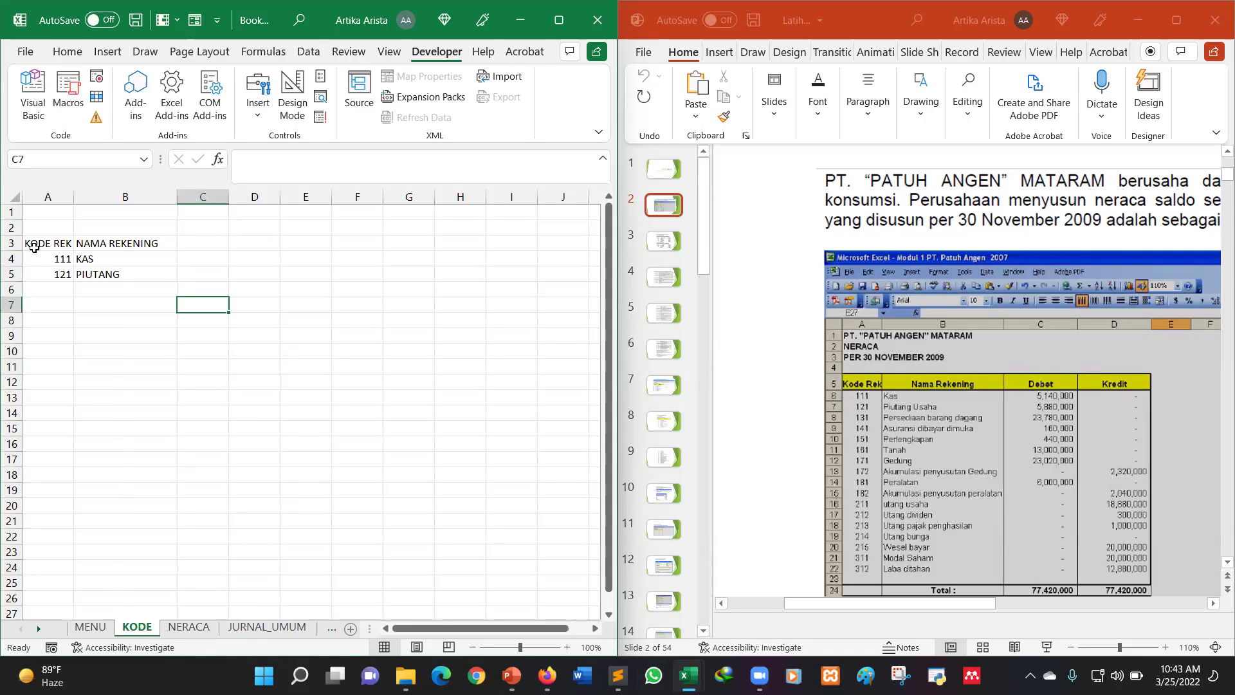
{"action": "left_click_drag", "start_coordinate": [39, 242], "coordinate": [122, 243]}
{"action": "key", "text": "ctrl+c"}
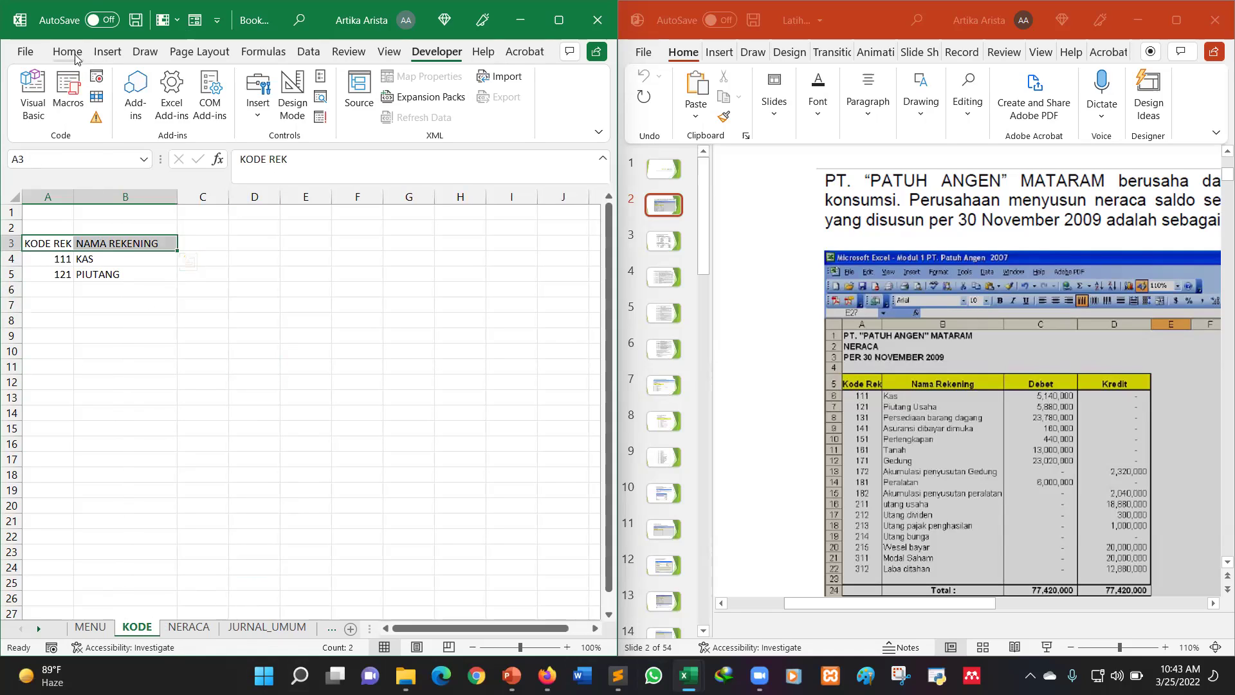
{"action": "left_click", "coordinate": [67, 51]}
{"action": "left_click", "coordinate": [106, 97]}
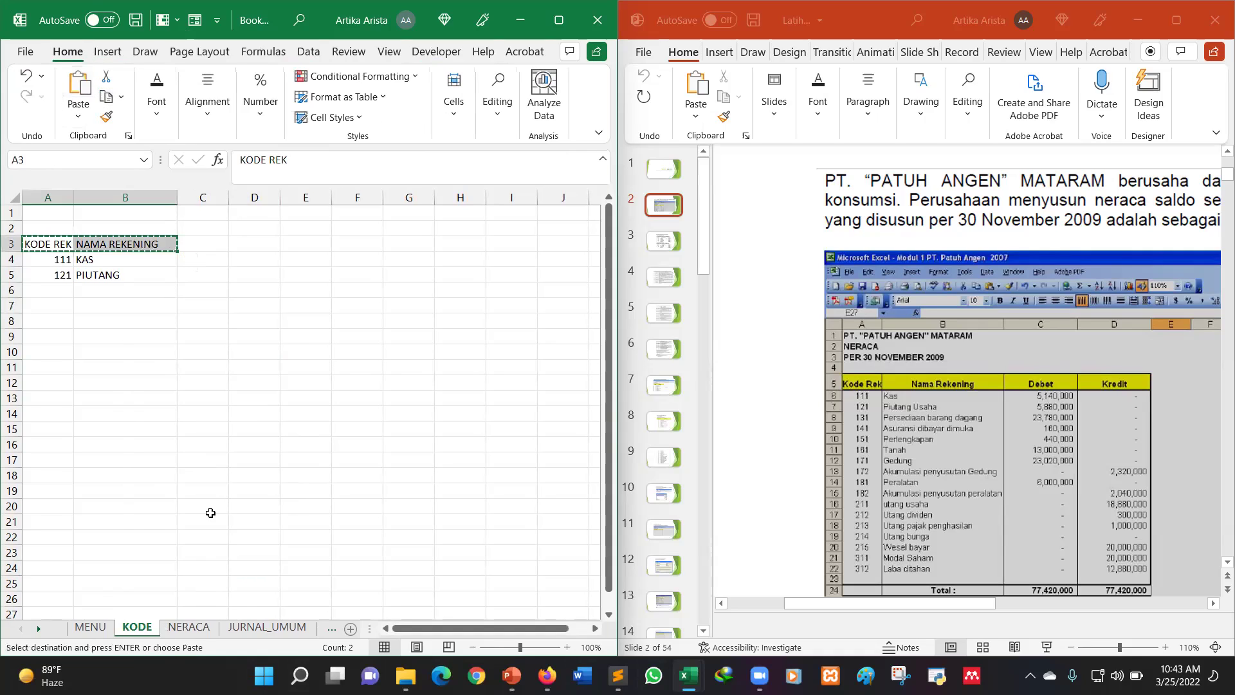
{"action": "left_click", "coordinate": [205, 628]}
{"action": "left_click", "coordinate": [59, 244]}
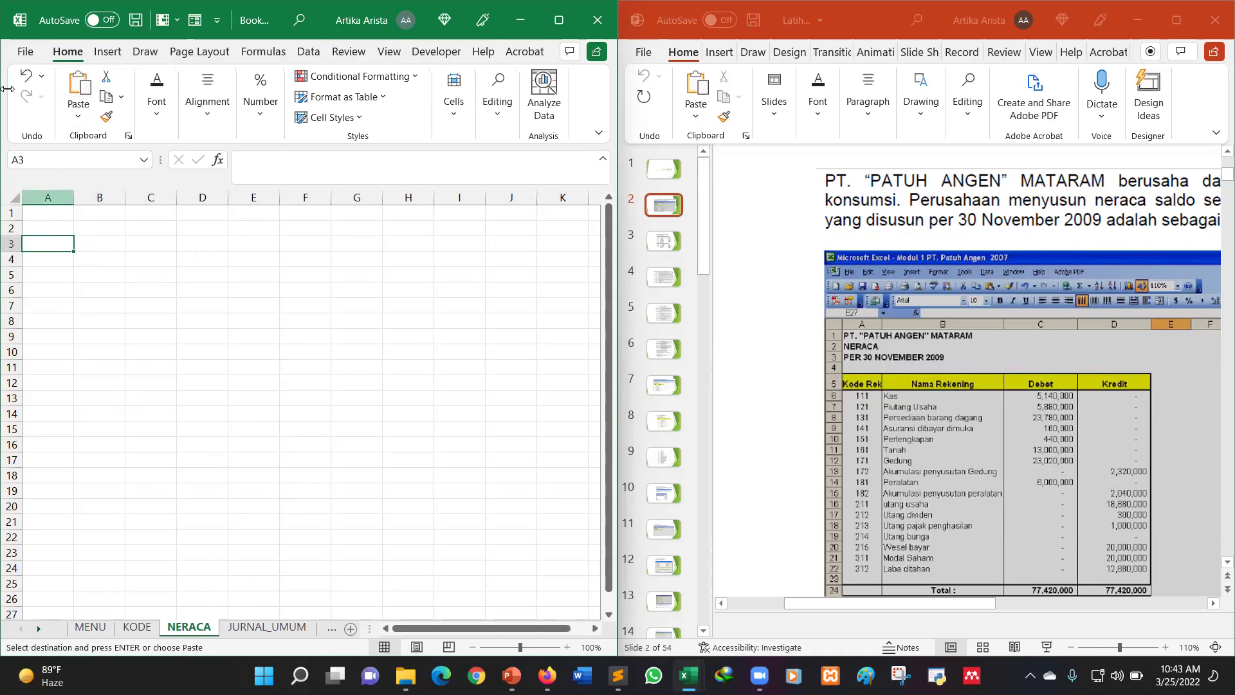
{"action": "left_click", "coordinate": [79, 84]}
{"action": "left_click_drag", "start_coordinate": [125, 196], "coordinate": [177, 197]}
Enter the column headers DEBET in C3 and KREDIT in D3 of the NERACA sheet.
{"action": "left_click", "coordinate": [211, 249]}
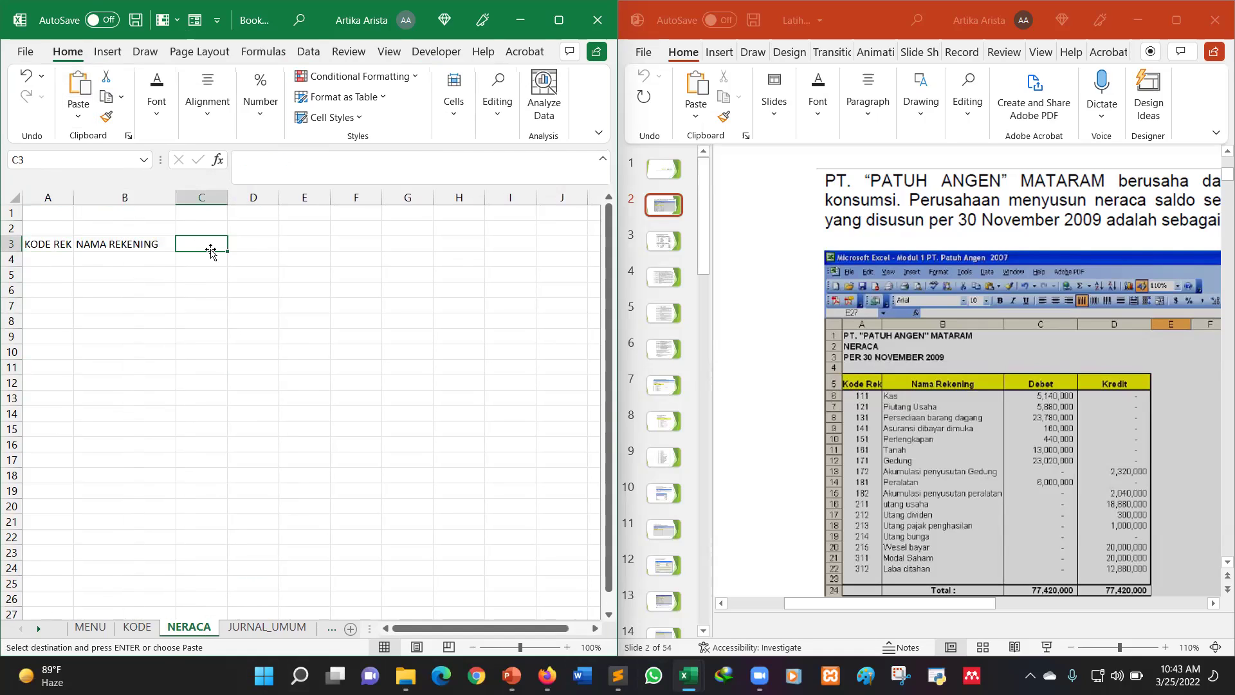
{"action": "type", "text": "DEBET"}
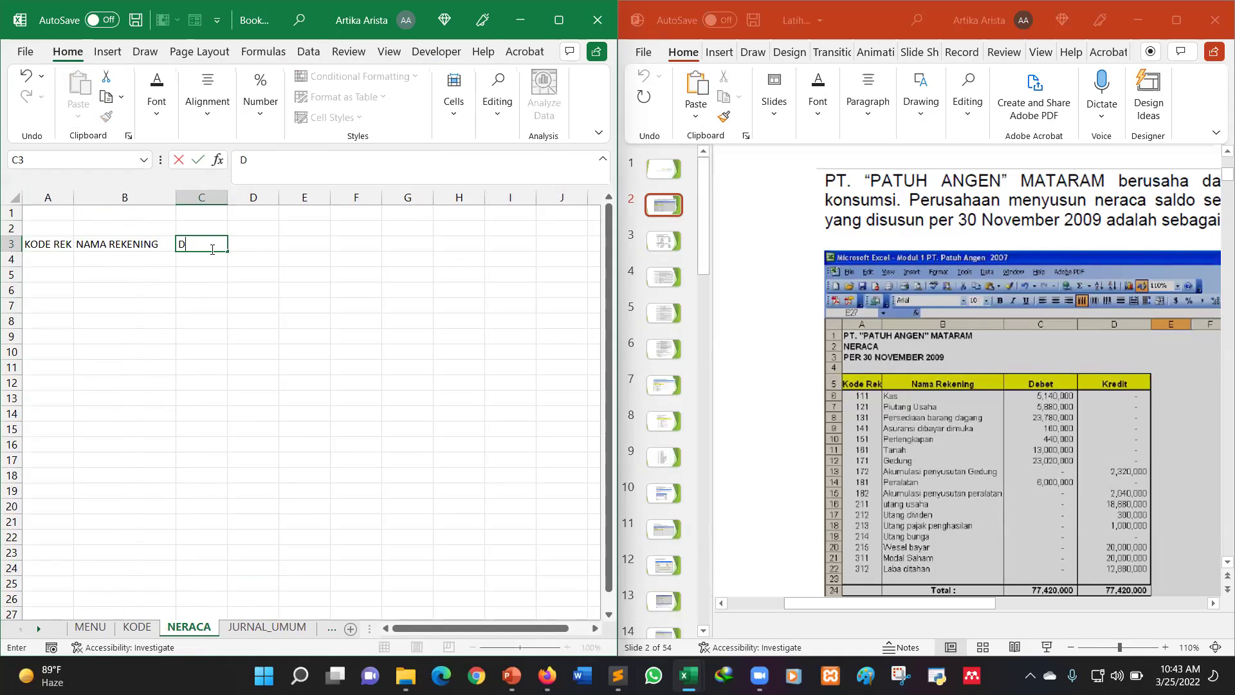
{"action": "left_click", "coordinate": [245, 242]}
{"action": "type", "text": "KREDIT"}
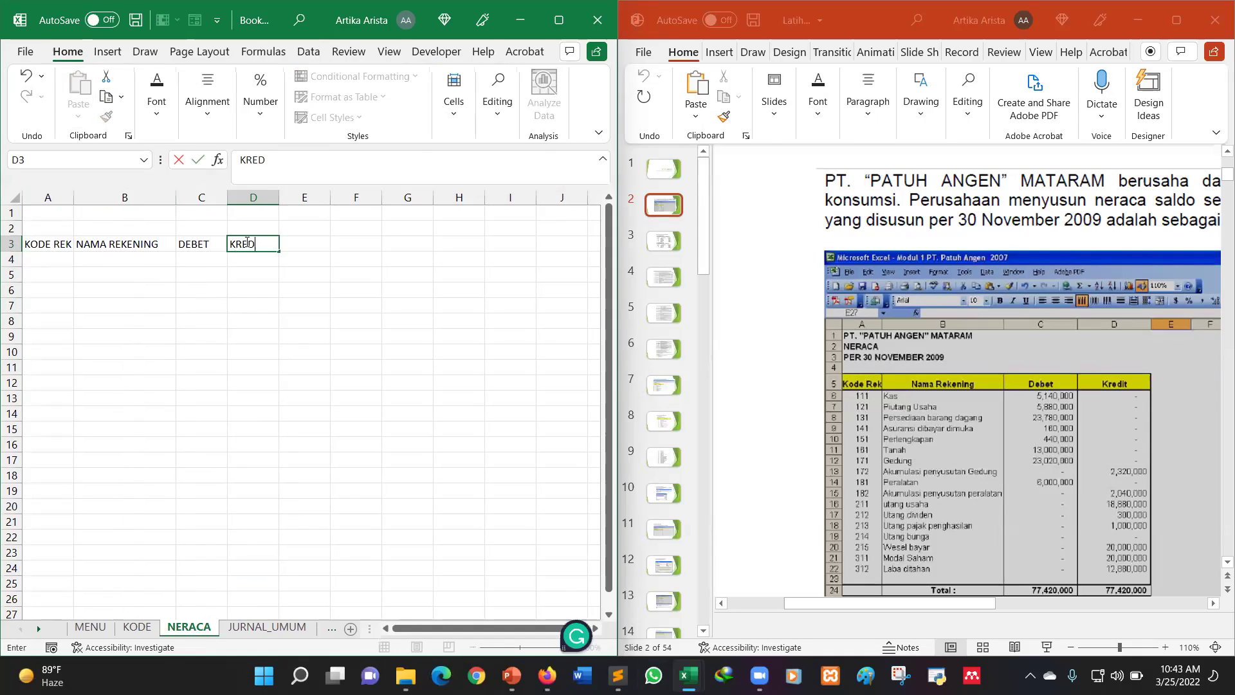
{"action": "left_click", "coordinate": [403, 321]}
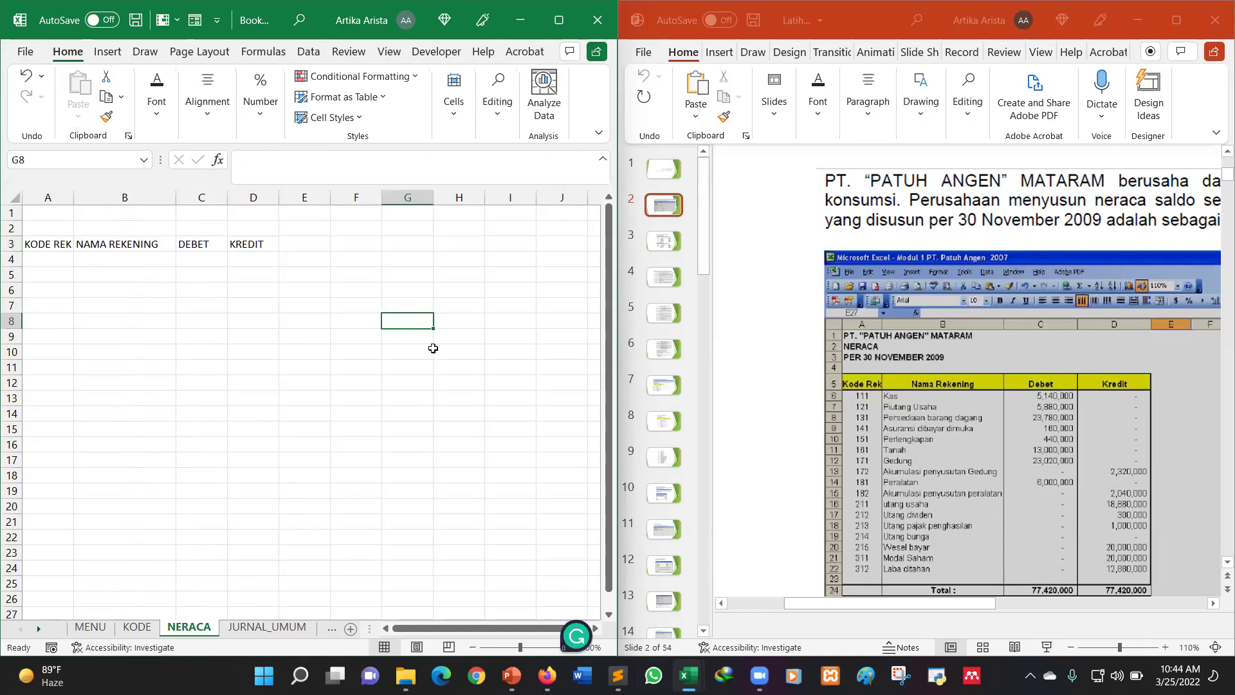
{"action": "left_click", "coordinate": [48, 258]}
{"action": "left_click", "coordinate": [100, 292]}
{"action": "left_click", "coordinate": [103, 259]}
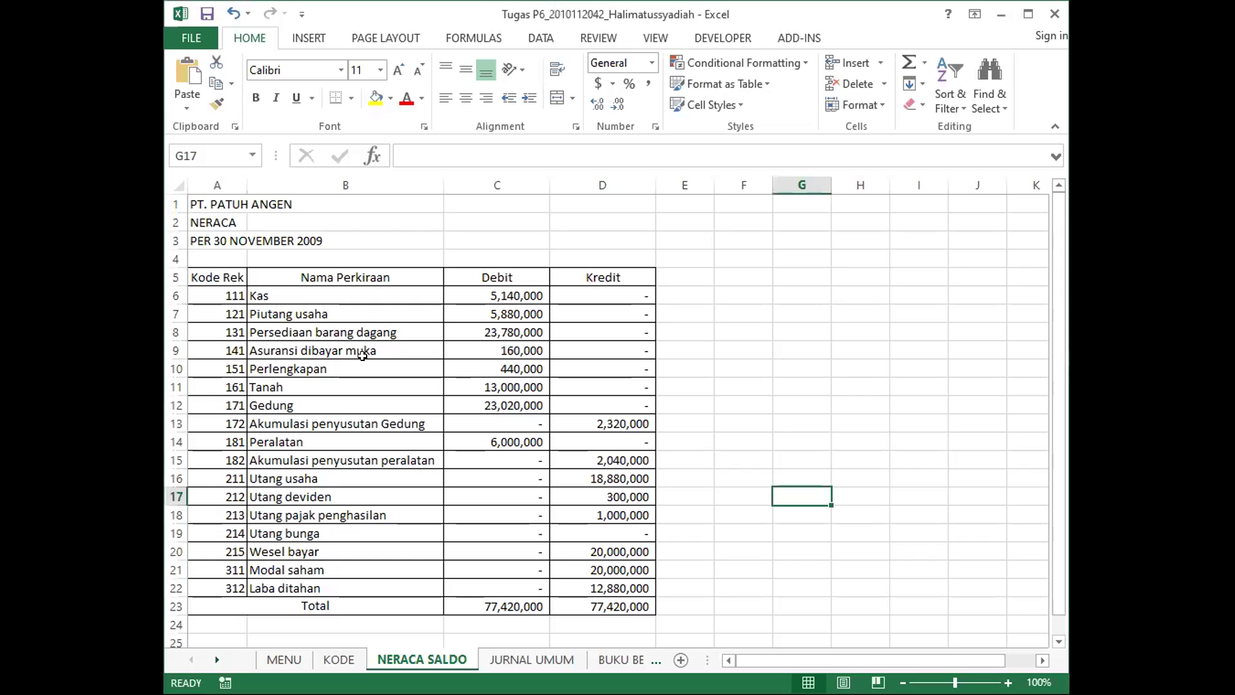
Examine the VLOOKUP formula in B6 of the NERACA SALDO sheet and the account code table on the KODE sheet.
{"action": "left_click", "coordinate": [272, 297]}
{"action": "double_click", "coordinate": [277, 295]}
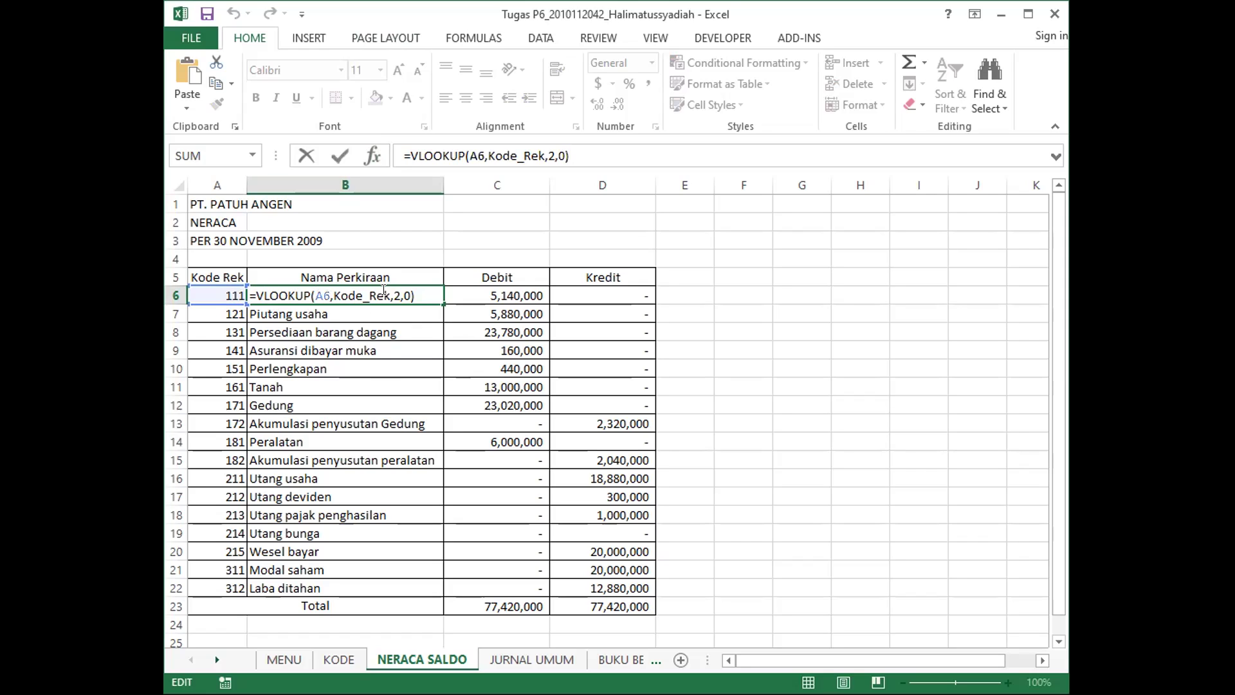
{"action": "left_click", "coordinate": [389, 295]}
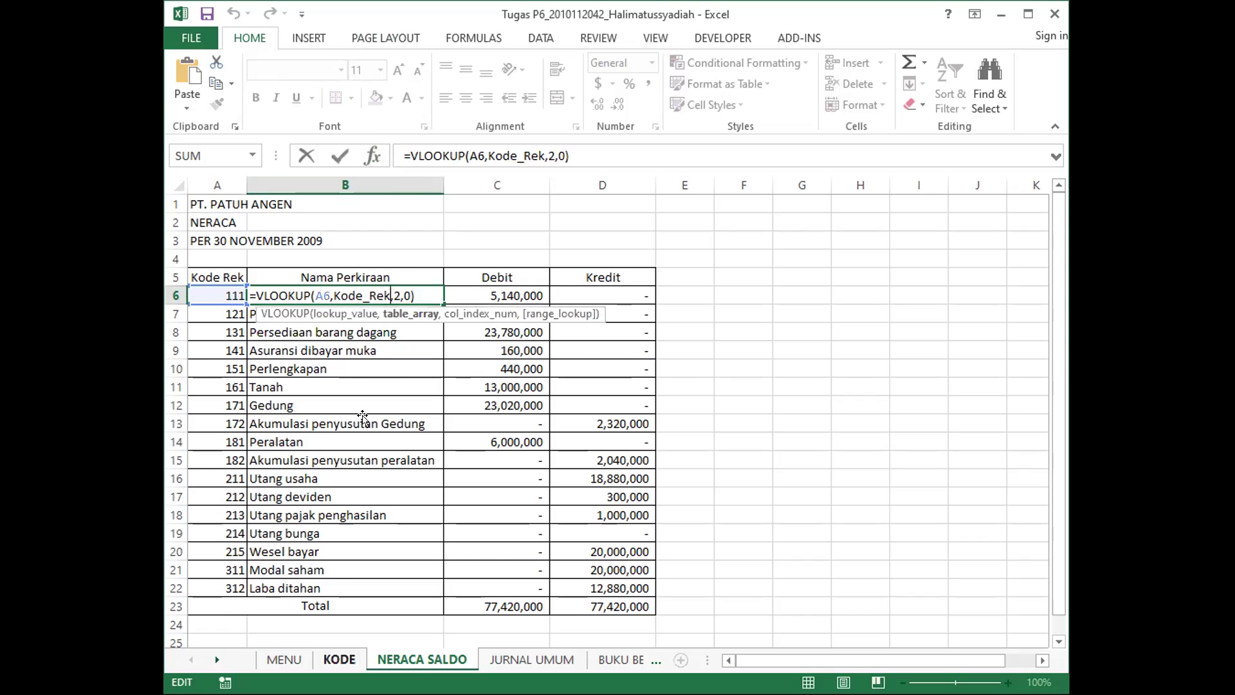
{"action": "key", "text": "Escape"}
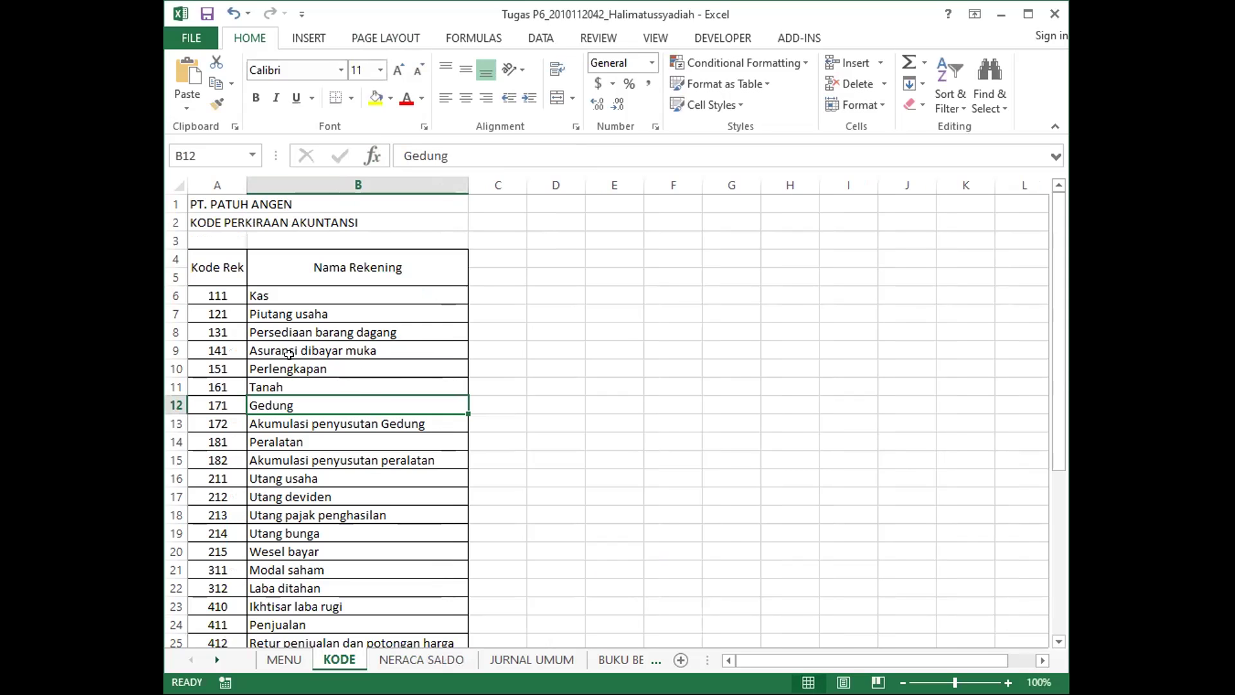
{"action": "left_click", "coordinate": [230, 291]}
{"action": "left_click_drag", "start_coordinate": [226, 261], "coordinate": [306, 606]}
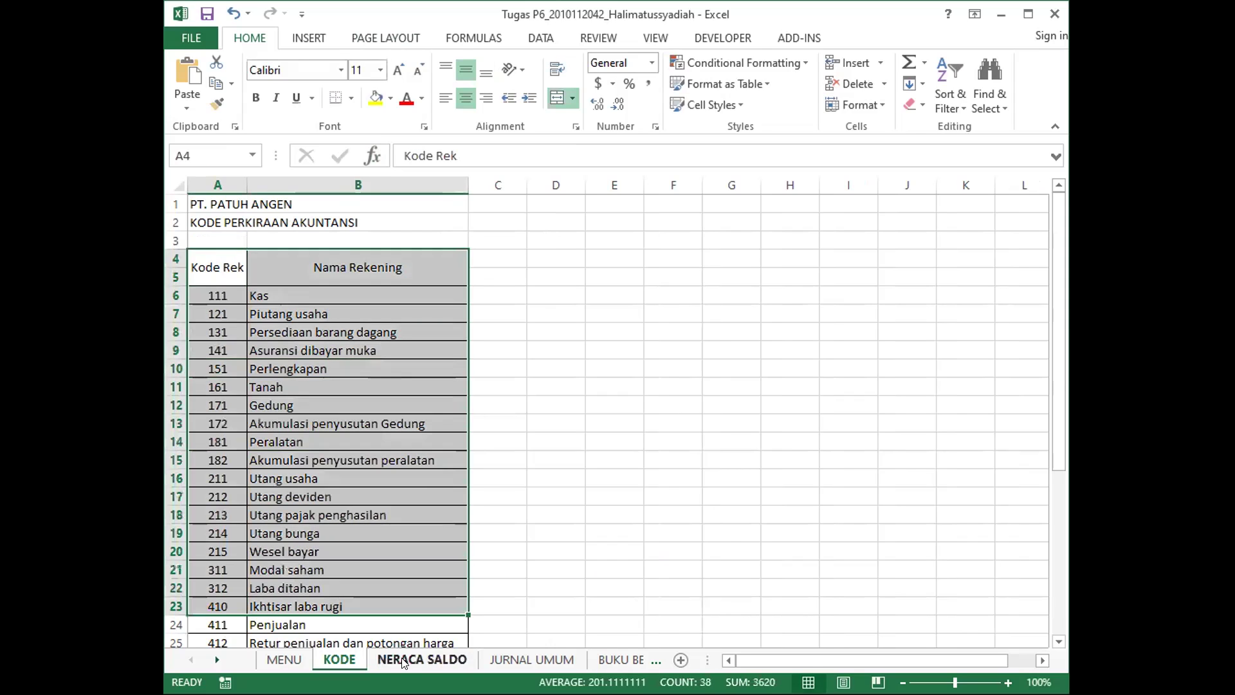
Return to the NERACA SALDO sheet and review the B6 lookup formula together with its account code in A6.
{"action": "left_click", "coordinate": [418, 660]}
{"action": "key", "text": "F2"}
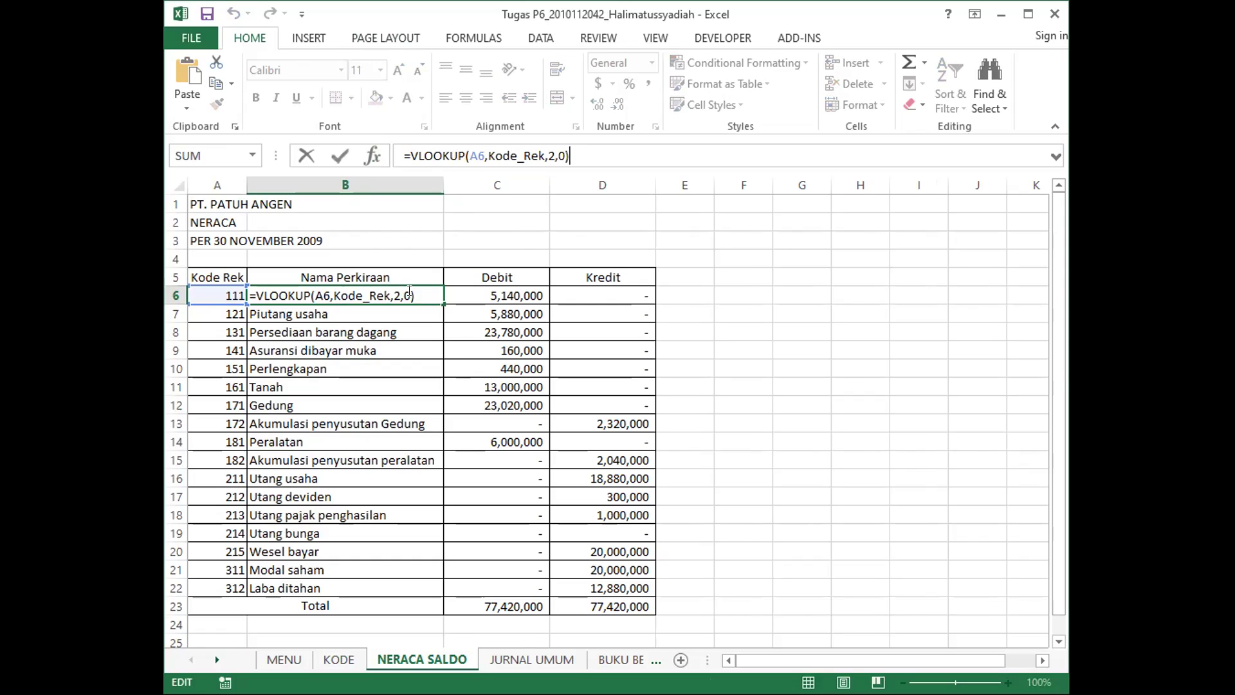
{"action": "key", "text": "Return"}
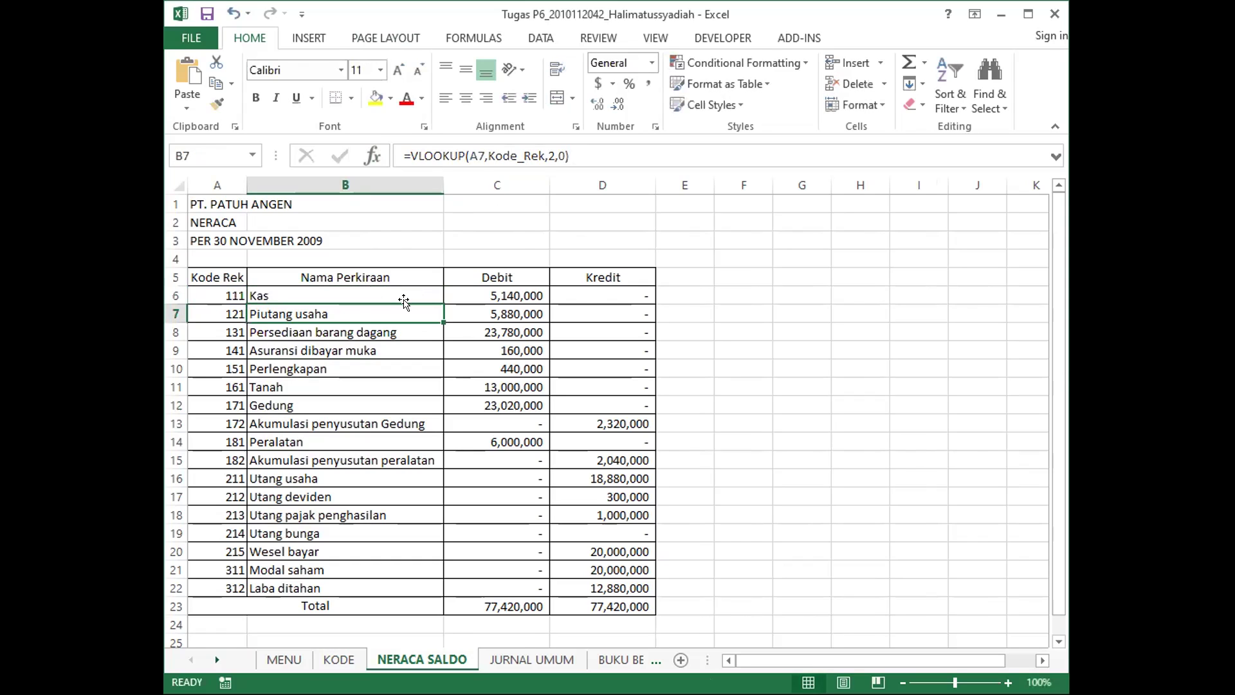
{"action": "left_click", "coordinate": [218, 287]}
{"action": "key", "text": "Right"}
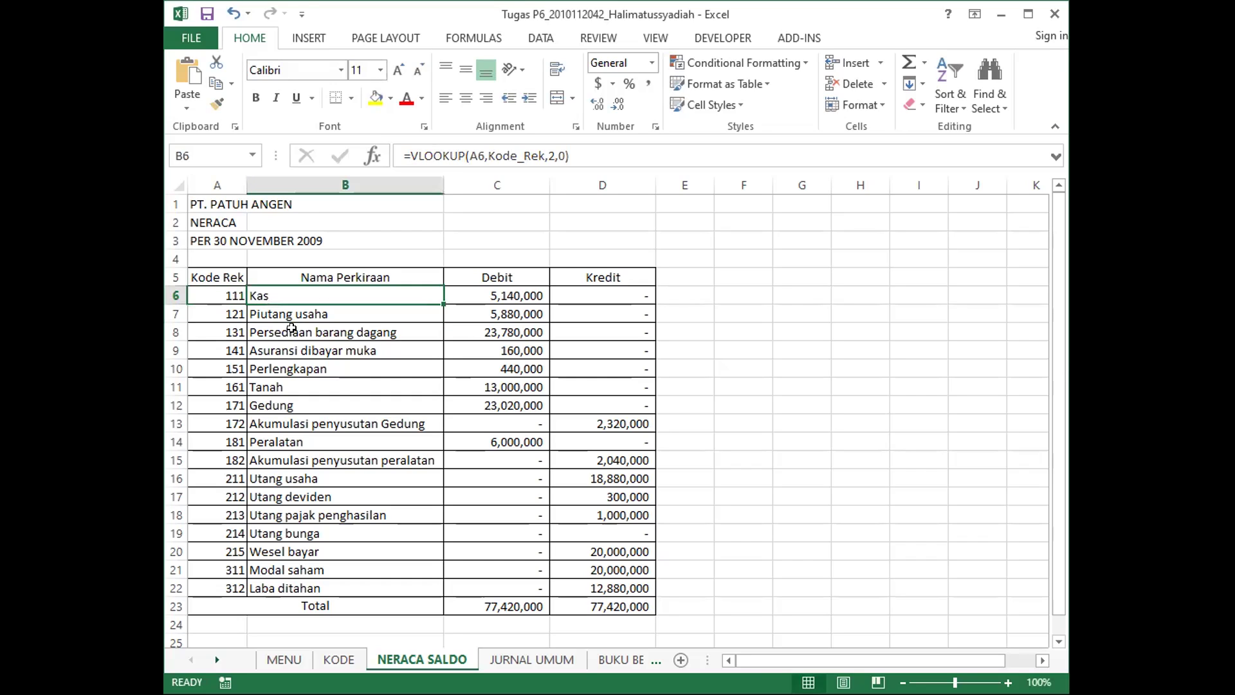
Add the Form command from the All Commands list to the Quick Access Toolbar for all documents.
{"action": "left_click", "coordinate": [302, 14]}
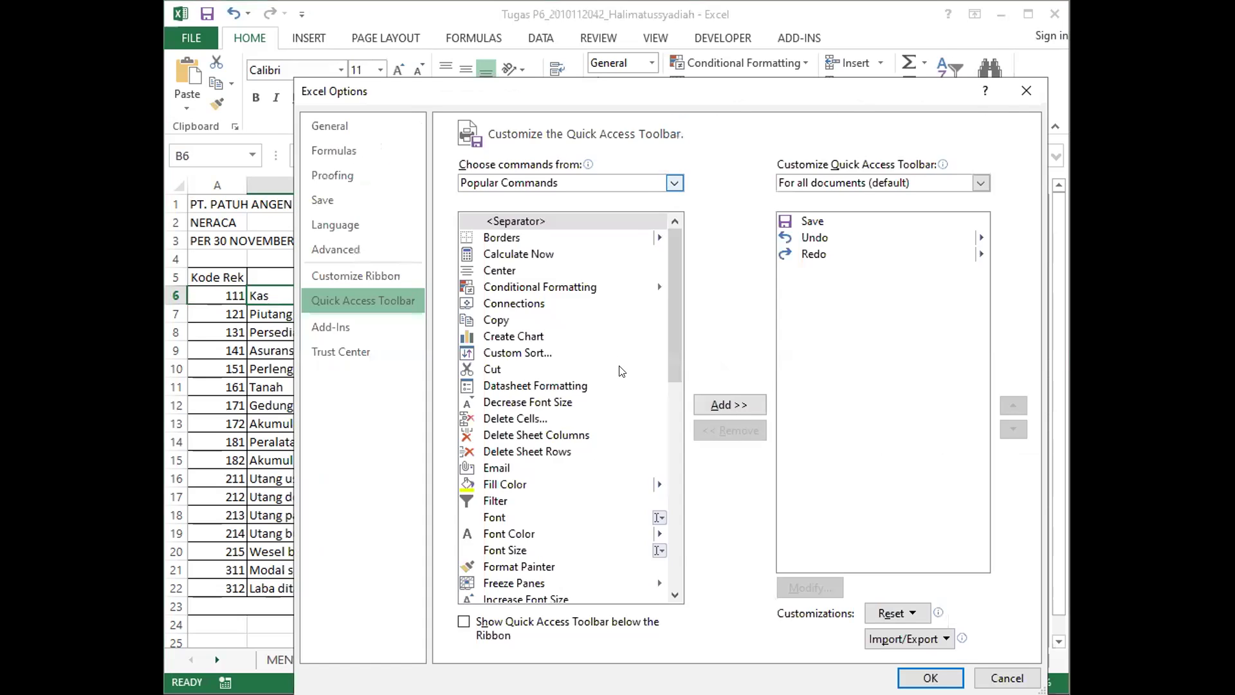
{"action": "left_click", "coordinate": [674, 182]}
{"action": "left_click", "coordinate": [508, 219]}
{"action": "scroll", "coordinate": [679, 246], "scroll_direction": "down", "scroll_amount": 10}
{"action": "scroll", "coordinate": [679, 246], "scroll_direction": "down", "scroll_amount": 15}
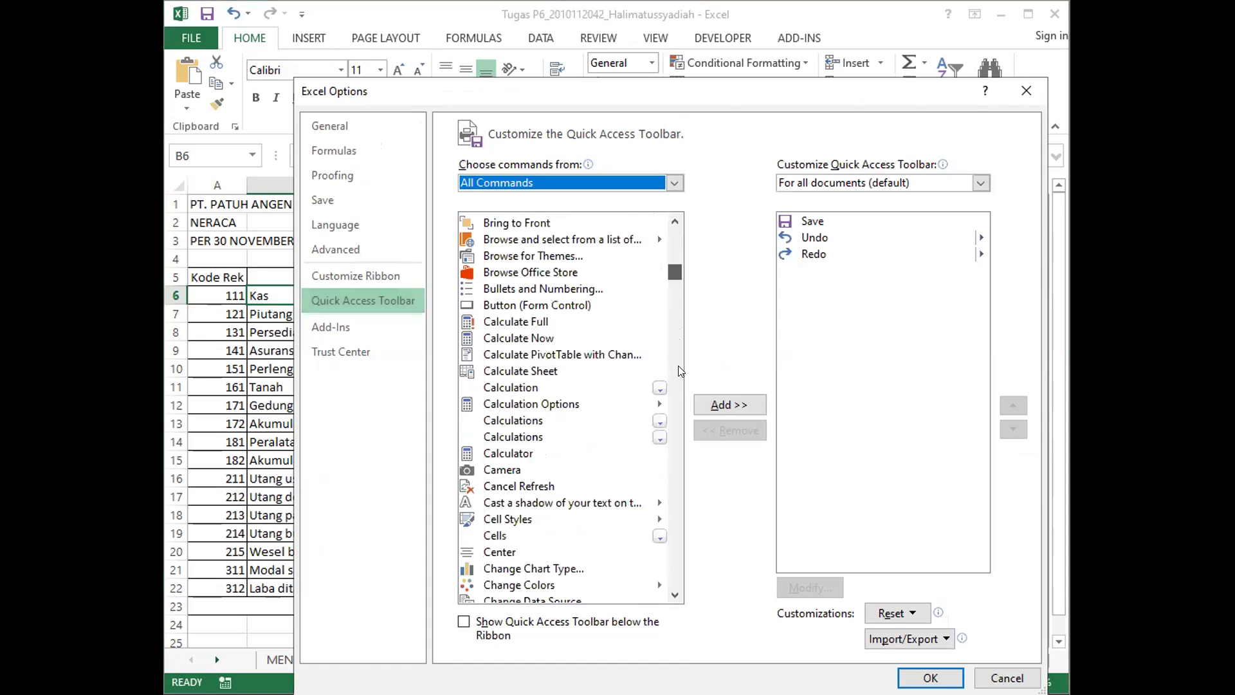
{"action": "scroll", "coordinate": [678, 366], "scroll_direction": "down", "scroll_amount": 20}
{"action": "scroll", "coordinate": [678, 354], "scroll_direction": "up", "scroll_amount": 7}
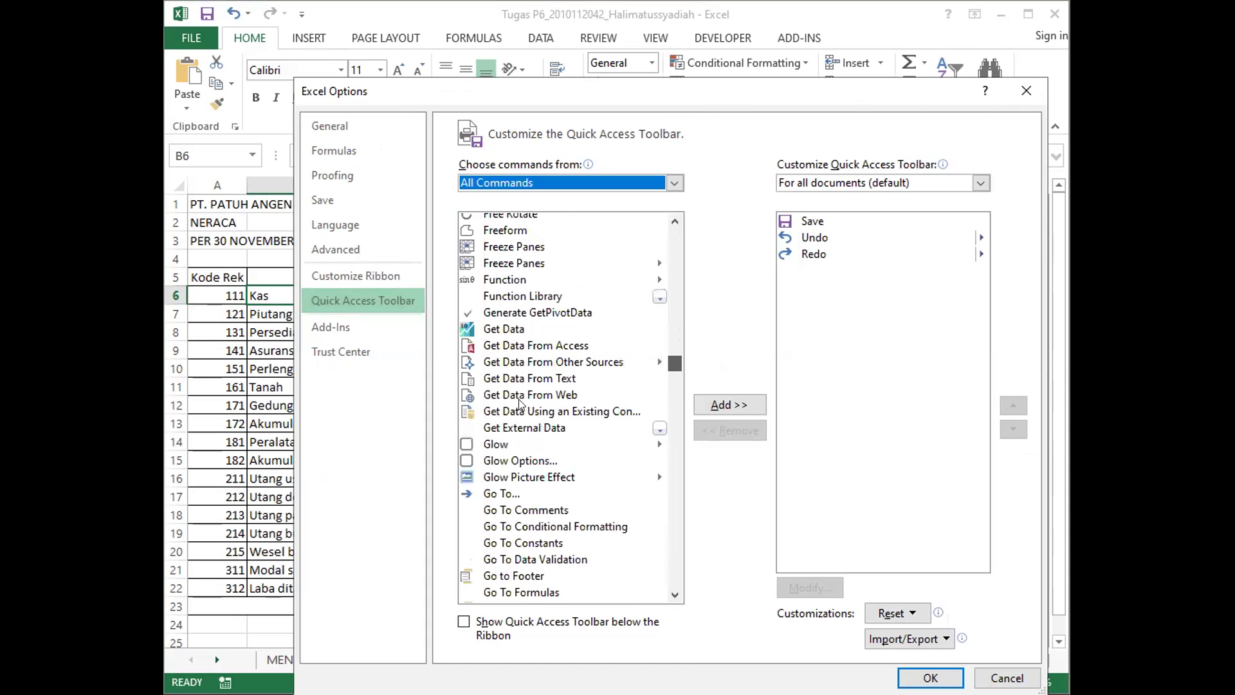
{"action": "scroll", "coordinate": [559, 399], "scroll_direction": "up", "scroll_amount": 8}
{"action": "left_click", "coordinate": [559, 402]}
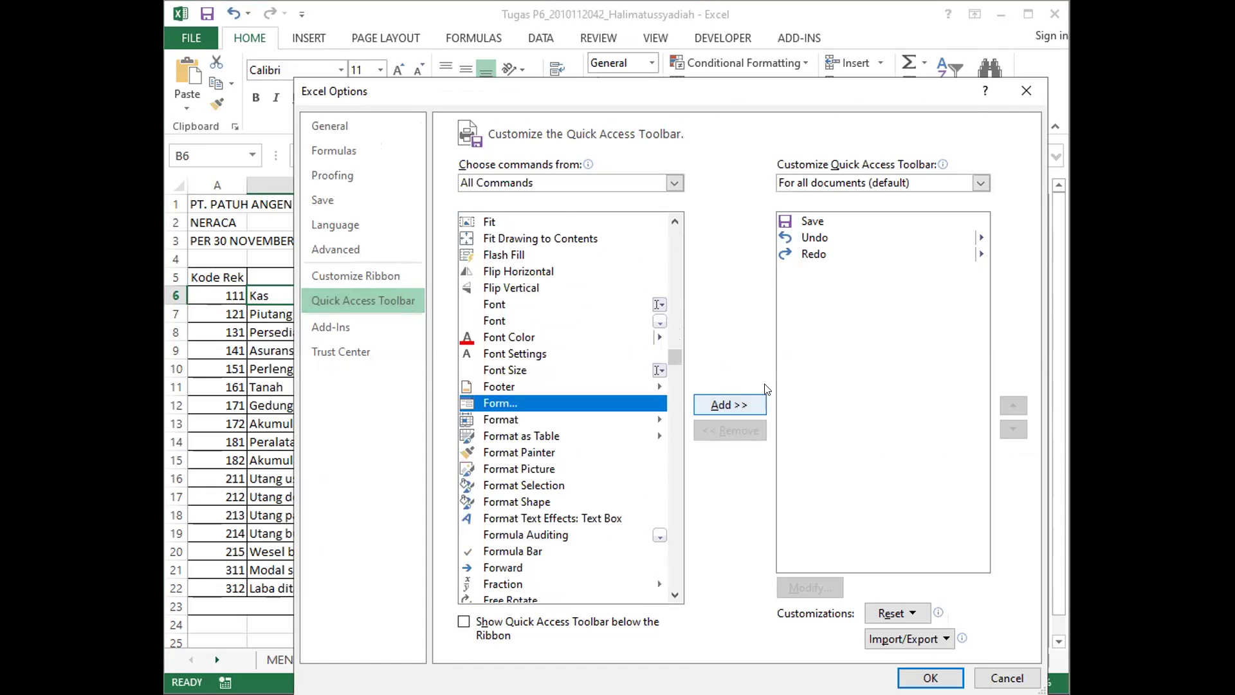
{"action": "left_click", "coordinate": [729, 404]}
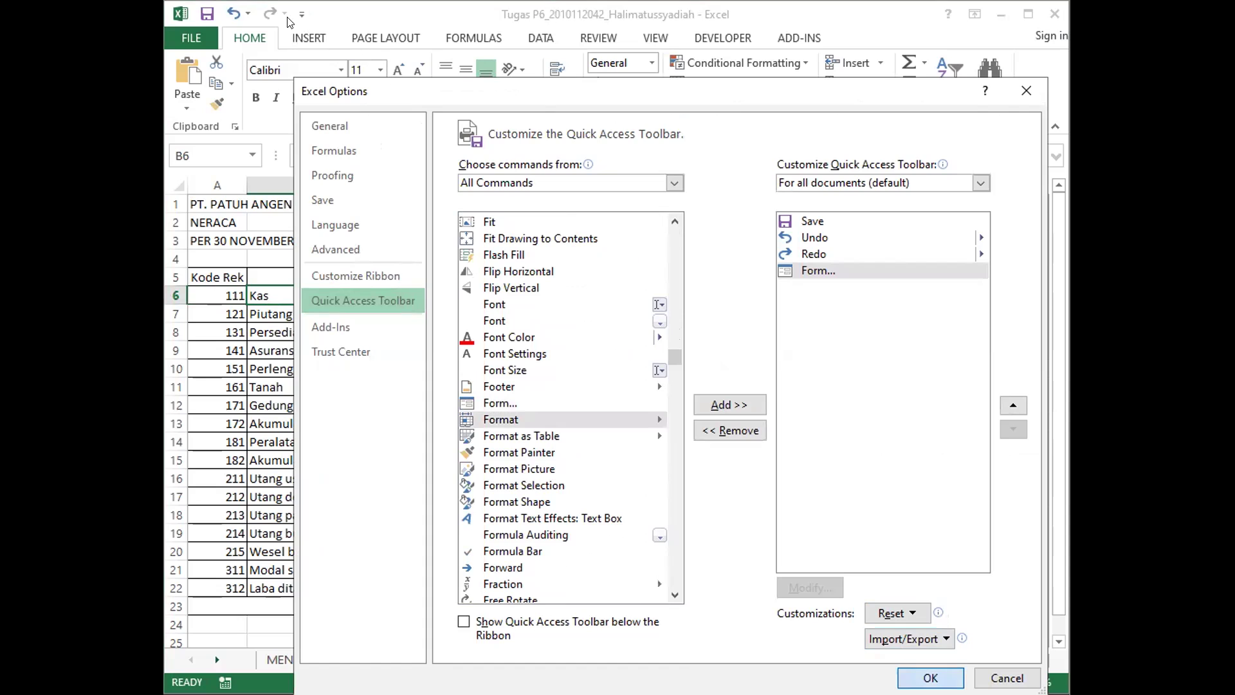
{"action": "key", "text": "Return"}
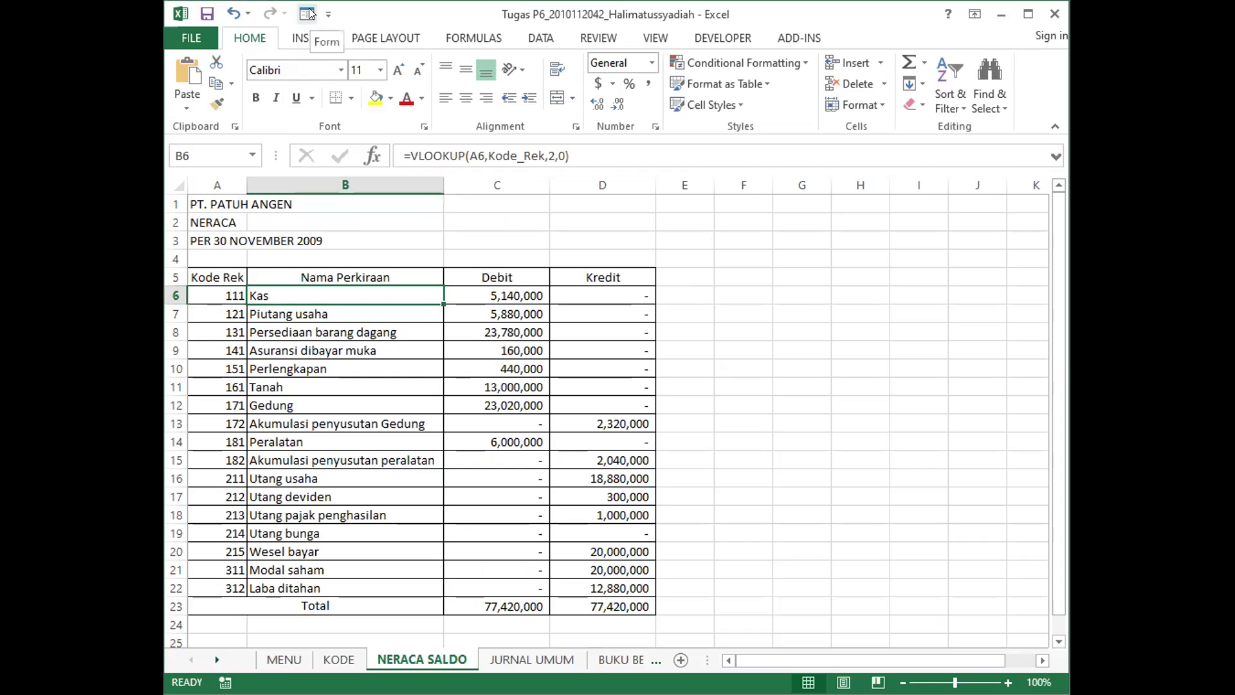
Try to open the data entry form for the trial balance table on the NERACA SALDO sheet.
{"action": "left_click", "coordinate": [308, 12]}
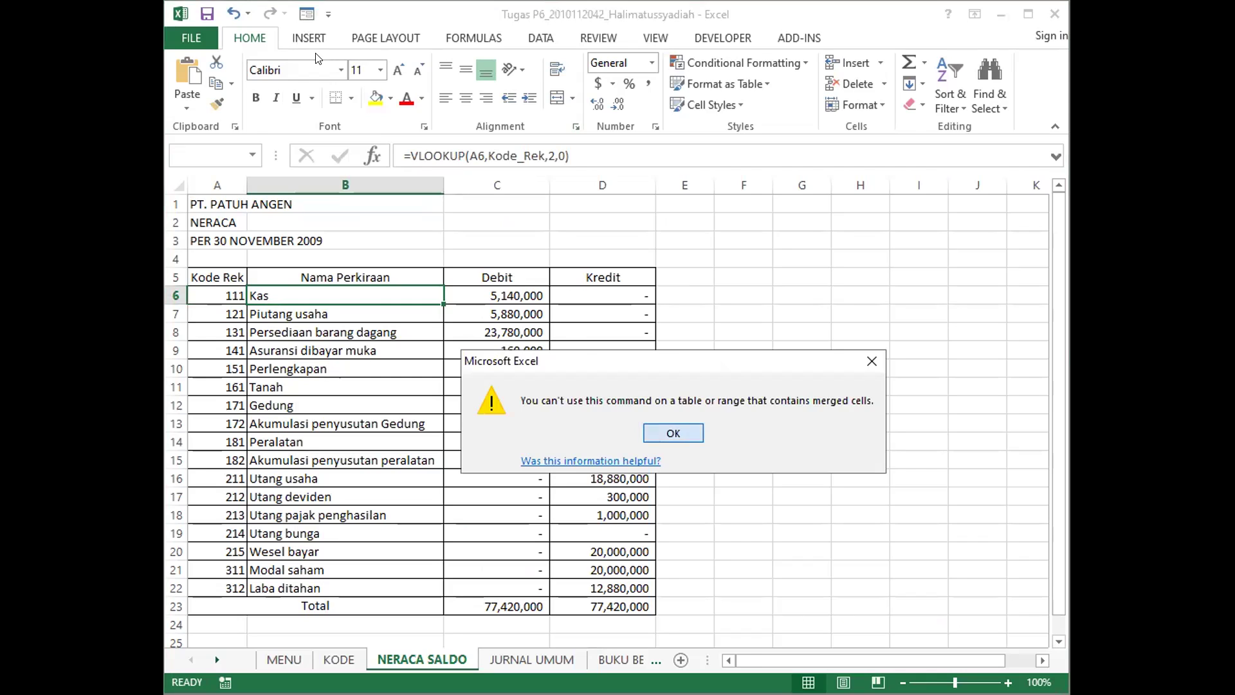
{"action": "left_click", "coordinate": [673, 433]}
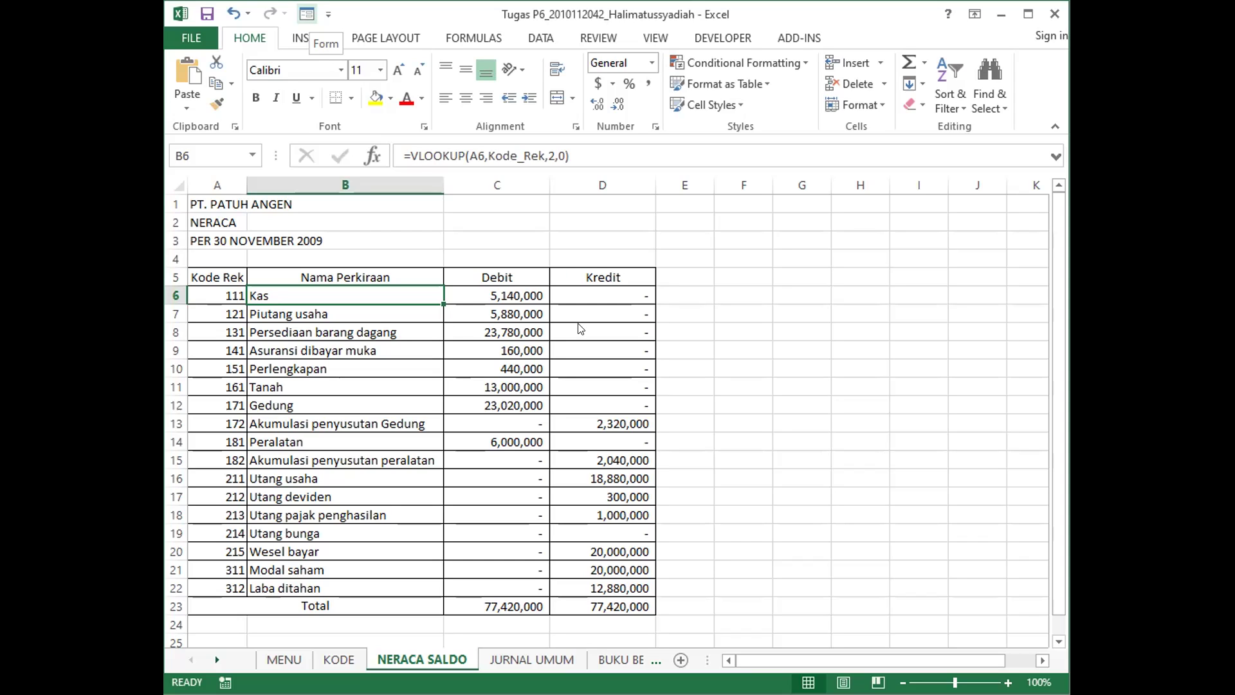
{"action": "key", "text": "Return"}
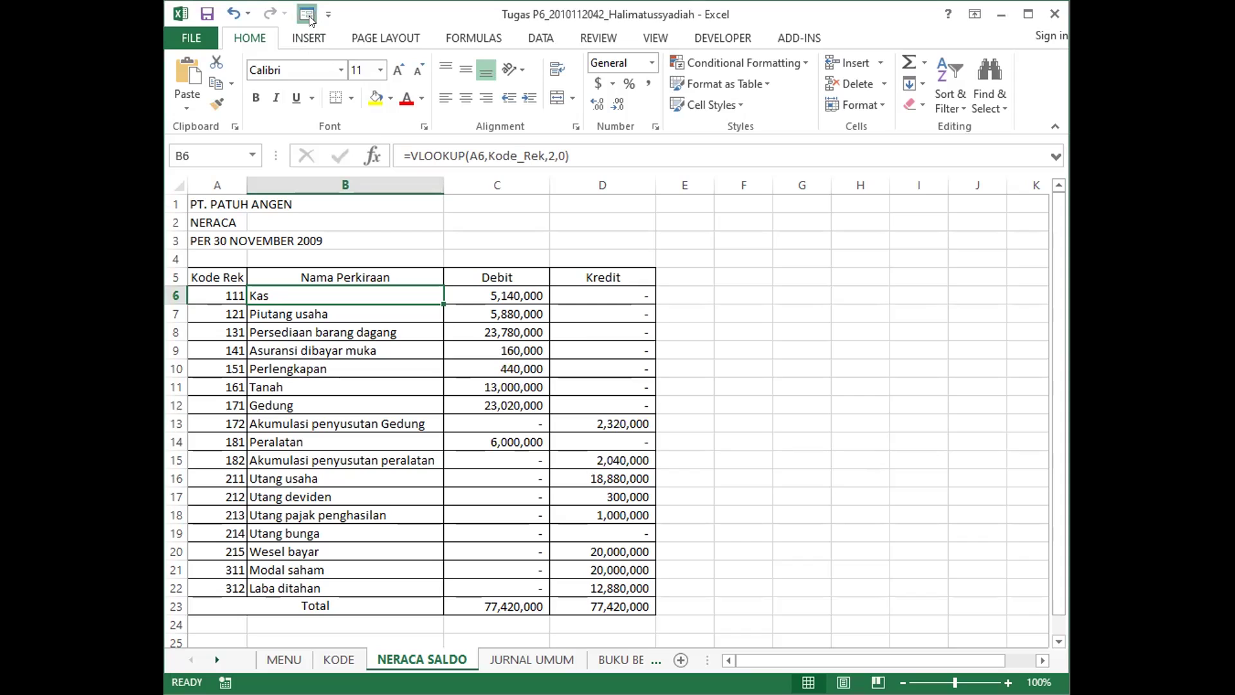
{"action": "left_click", "coordinate": [307, 16]}
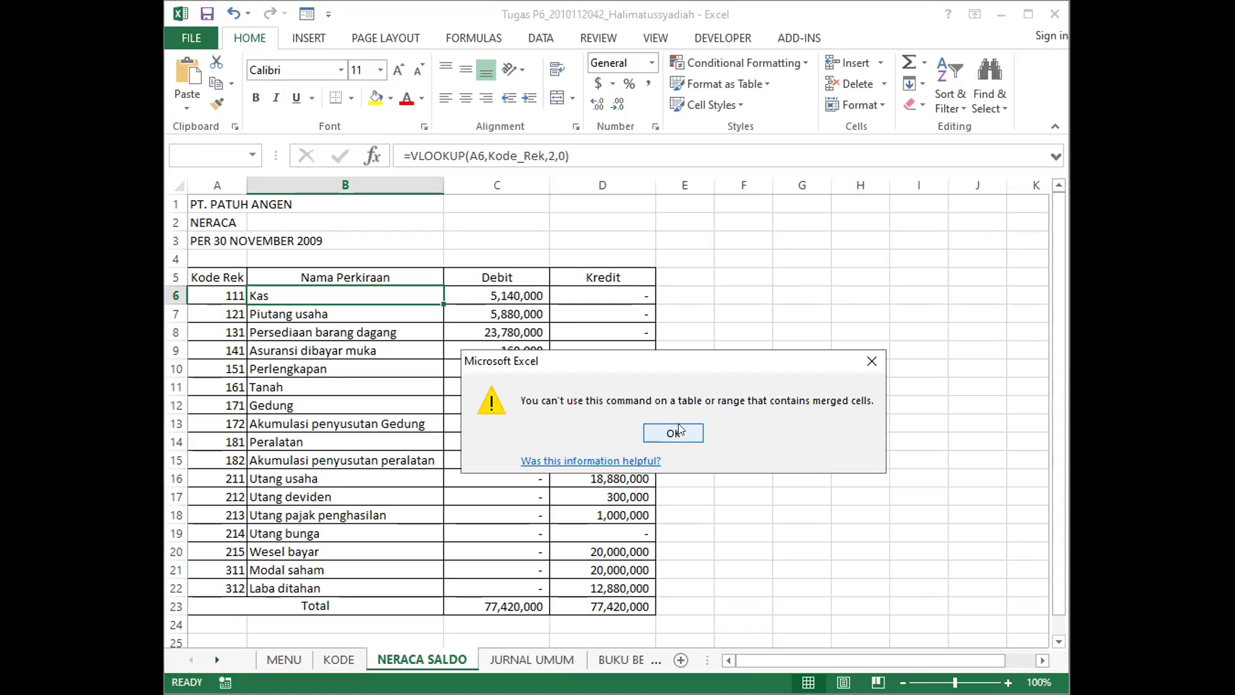
{"action": "key", "text": "Return"}
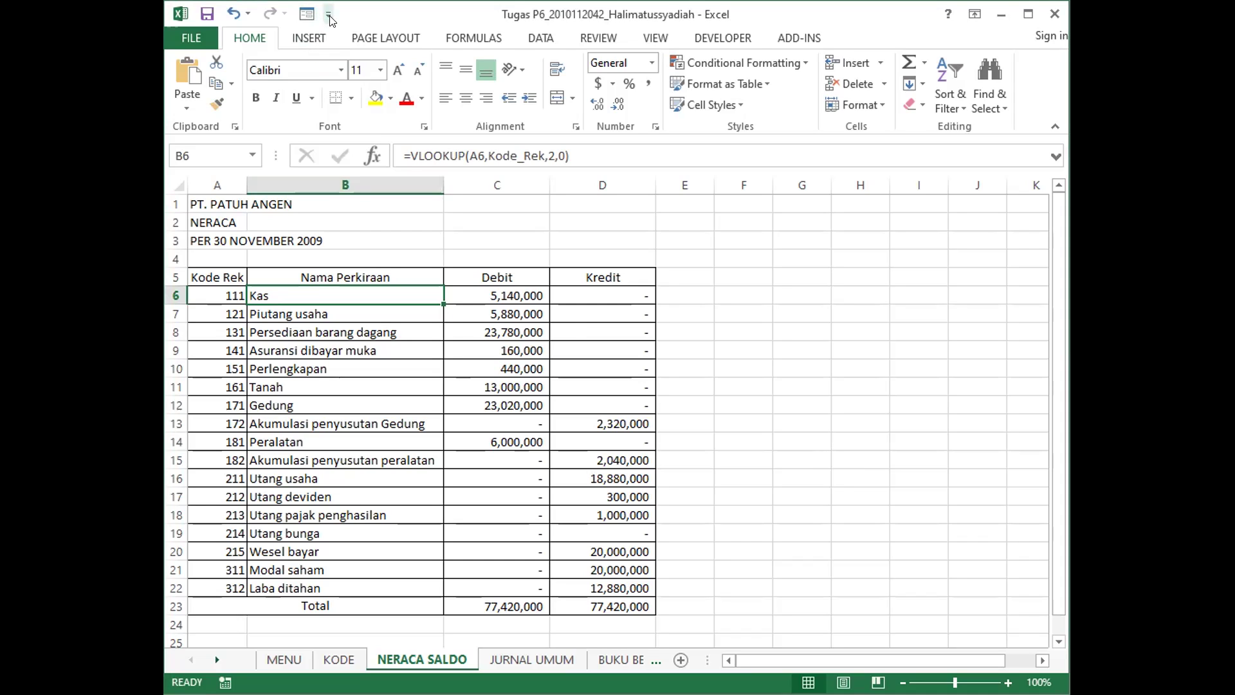
Find the Form command in the All Commands list and try to add it to the Quick Access Toolbar again.
{"action": "left_click", "coordinate": [329, 14]}
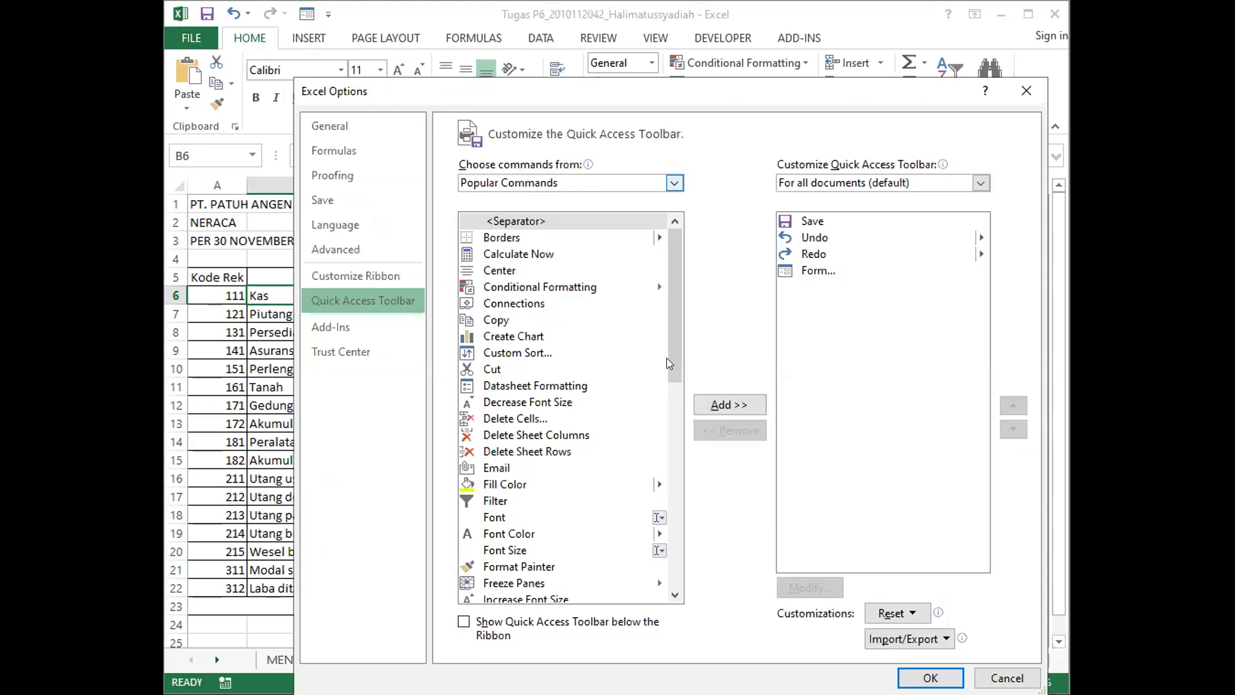
{"action": "left_click", "coordinate": [670, 179]}
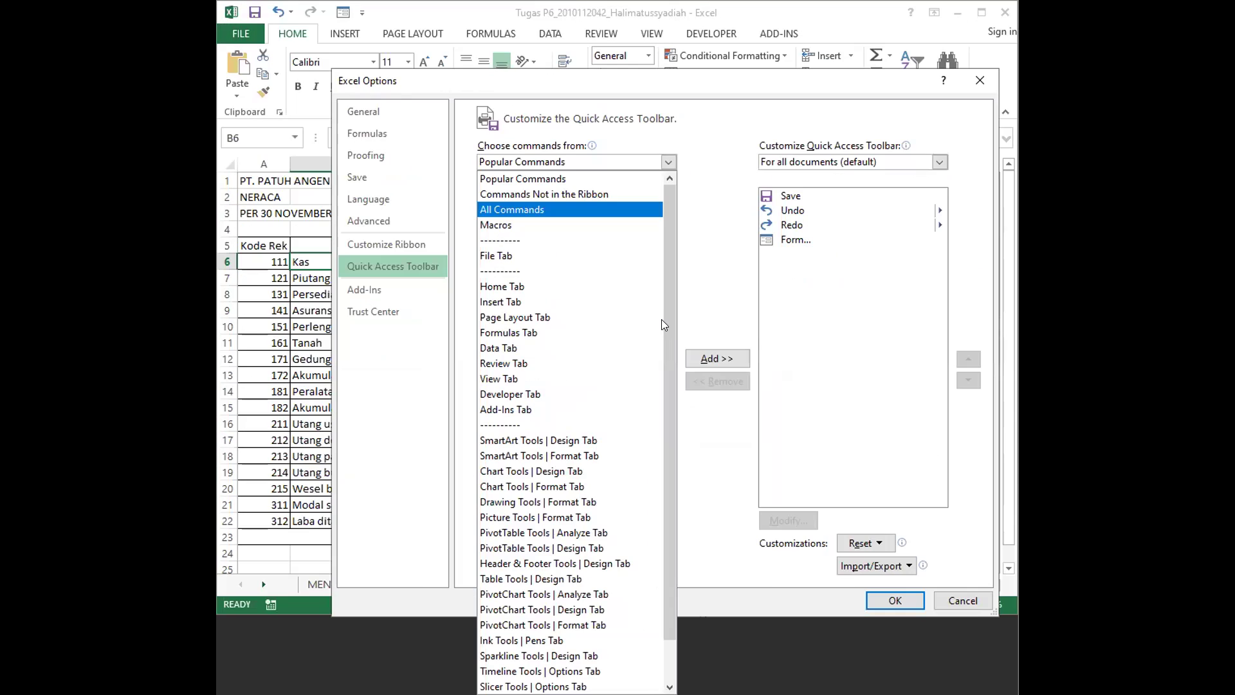
{"action": "key", "text": "Return"}
{"action": "scroll", "coordinate": [660, 301], "scroll_direction": "up", "scroll_amount": 10}
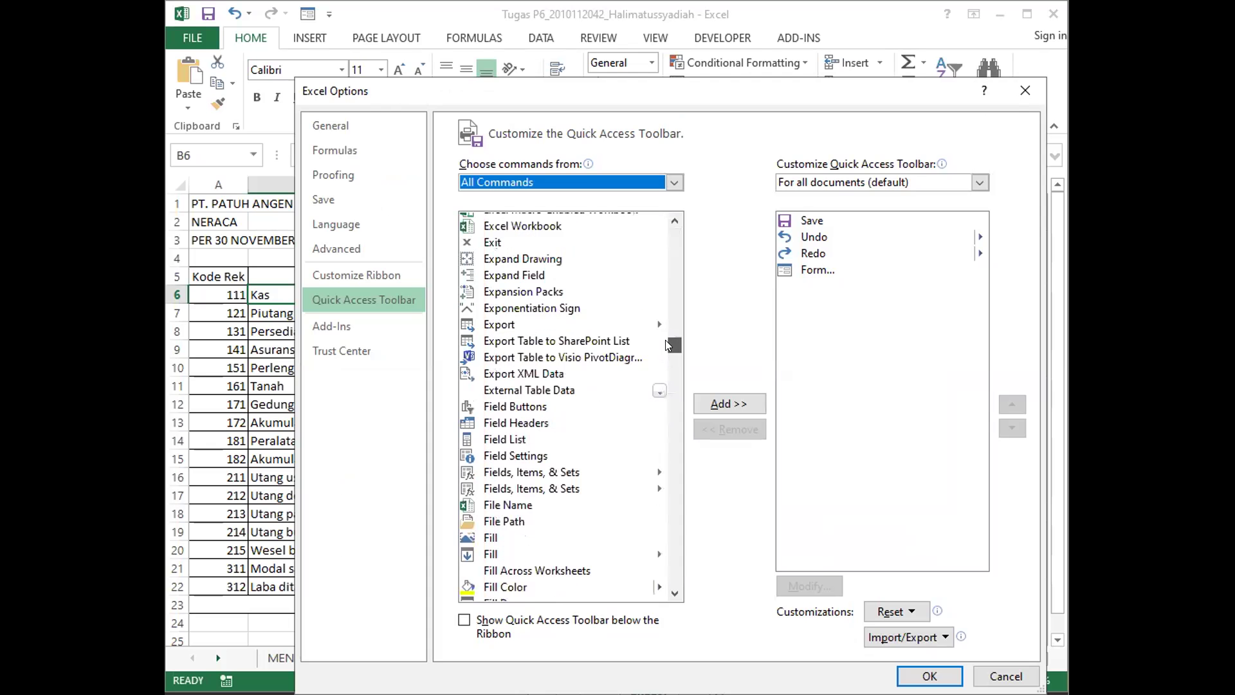
{"action": "scroll", "coordinate": [665, 340], "scroll_direction": "up", "scroll_amount": 1}
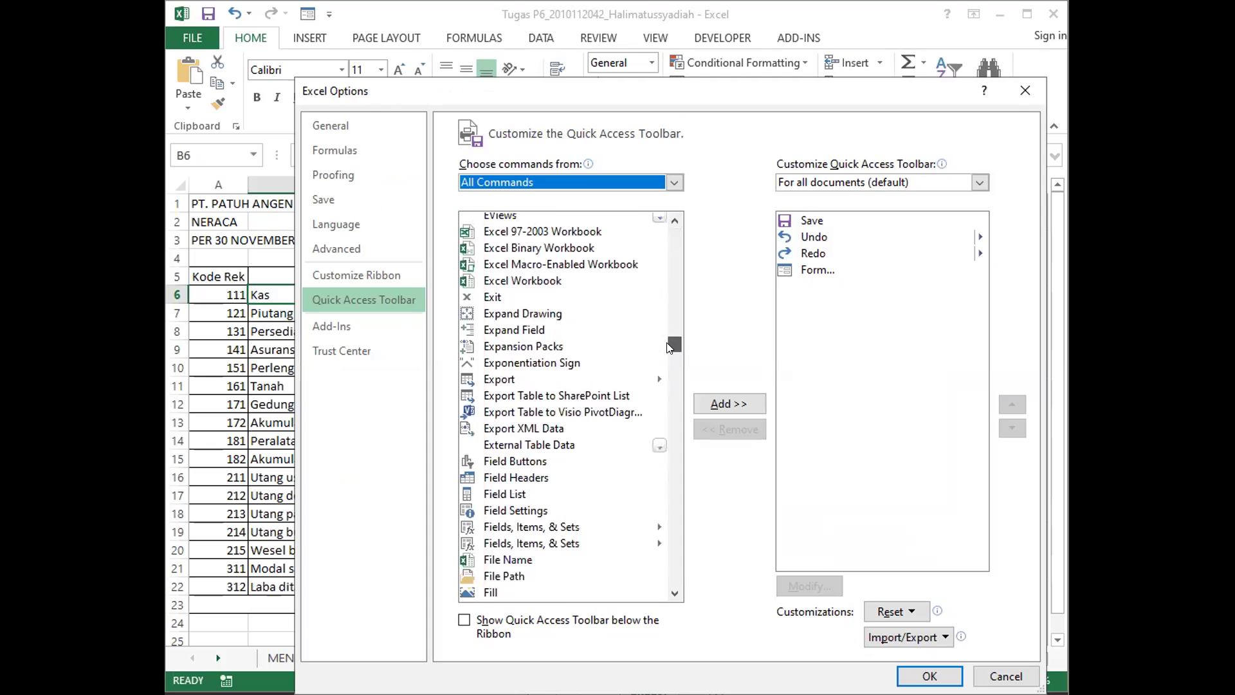
{"action": "scroll", "coordinate": [669, 354], "scroll_direction": "down", "scroll_amount": 1}
{"action": "scroll", "coordinate": [669, 354], "scroll_direction": "down", "scroll_amount": 2}
{"action": "left_click_drag", "start_coordinate": [668, 349], "coordinate": [671, 364]}
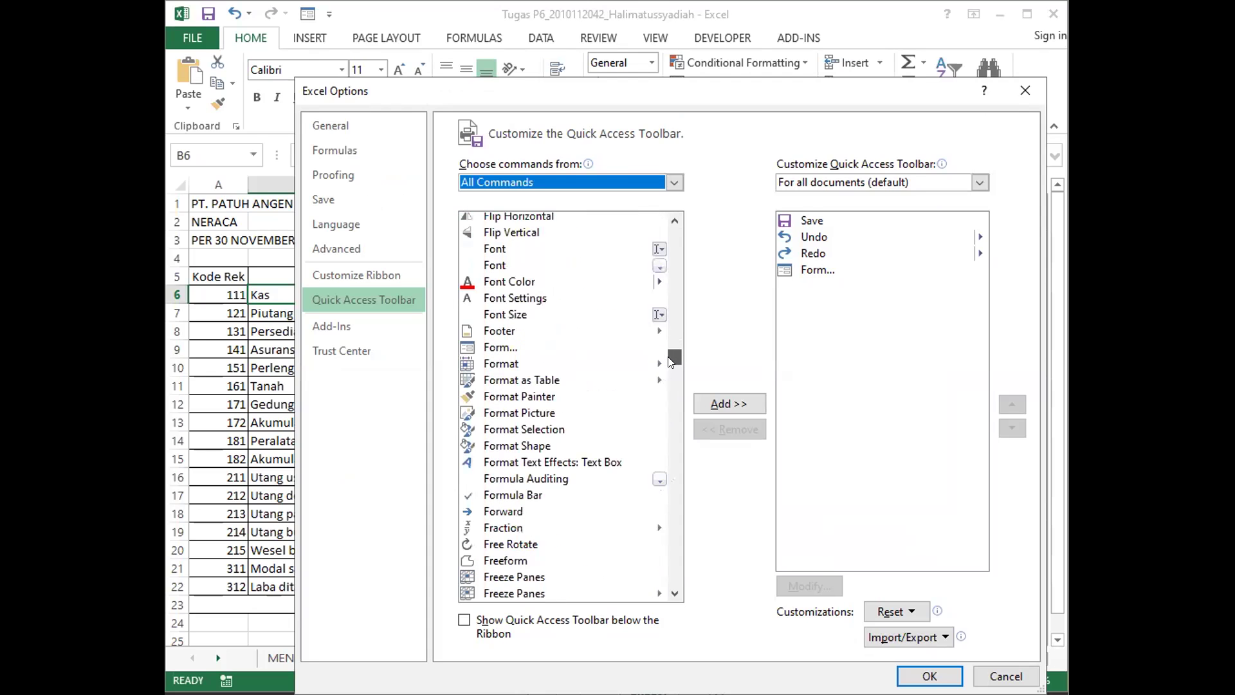
{"action": "left_click", "coordinate": [506, 348]}
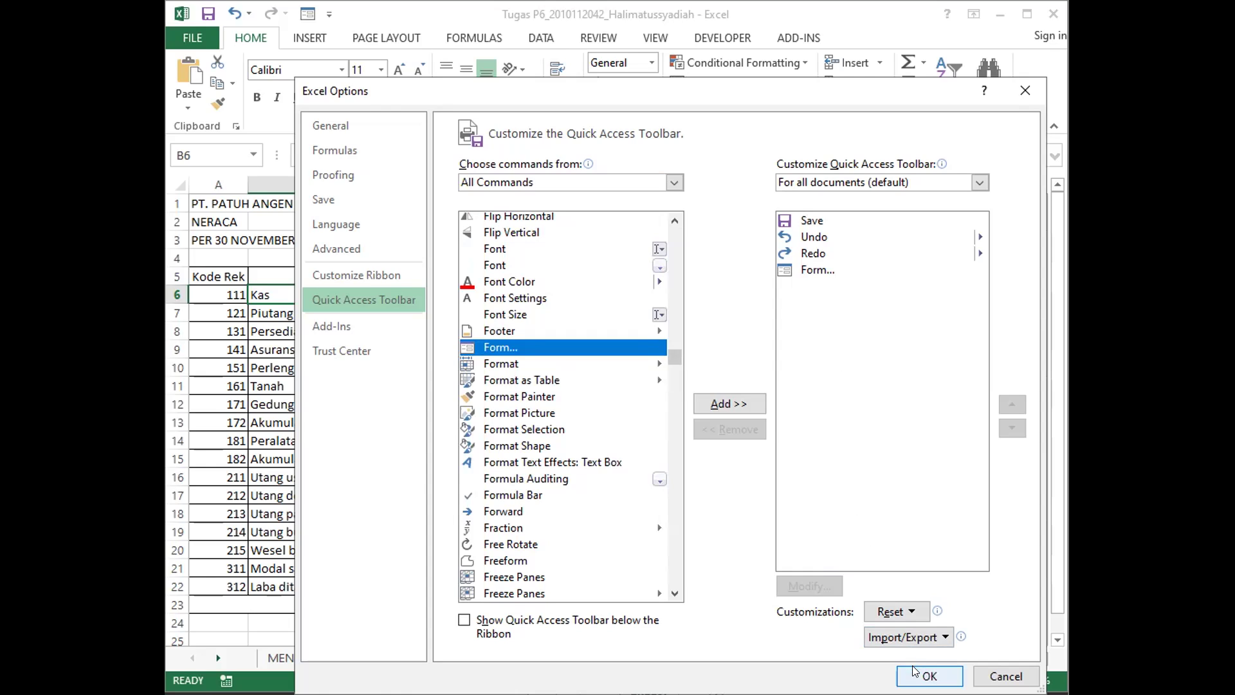
{"action": "left_click", "coordinate": [730, 403]}
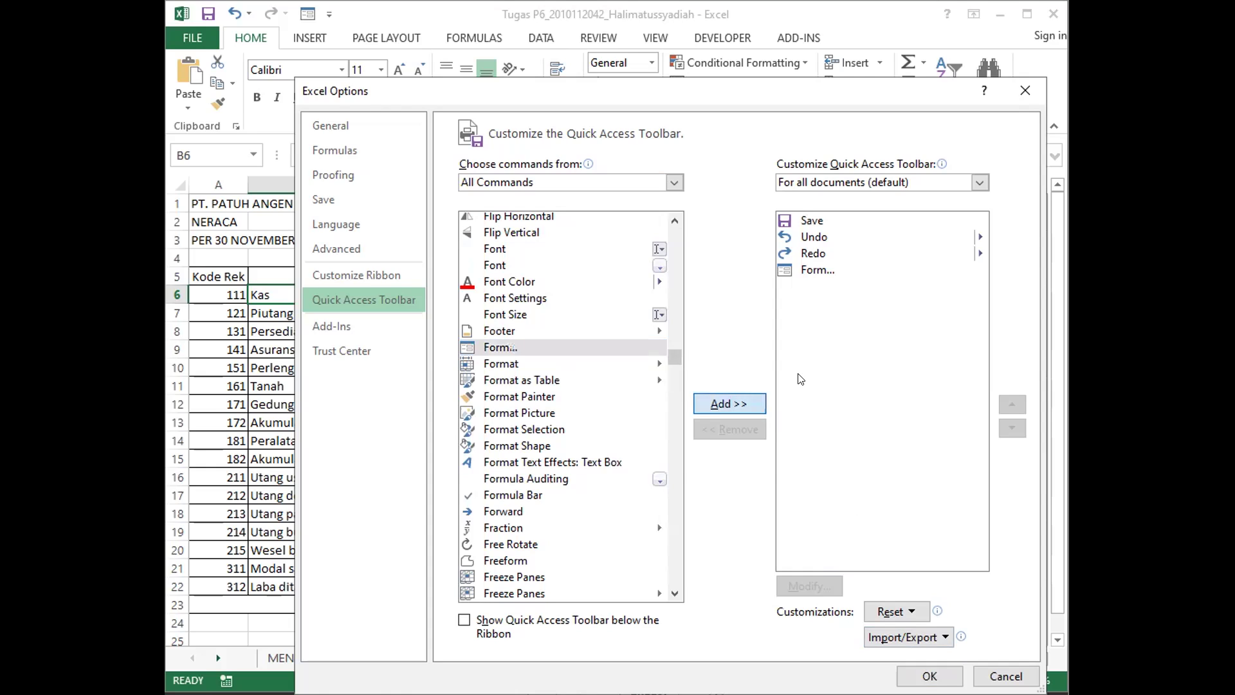
{"action": "key", "text": "Return"}
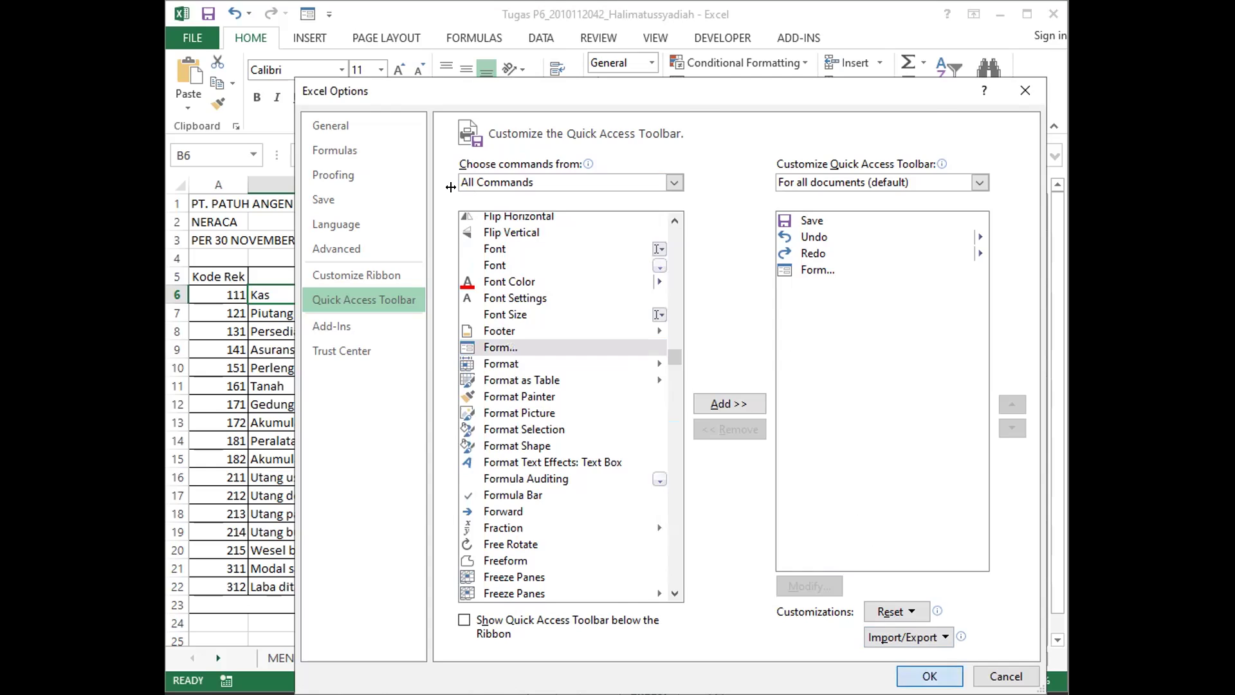
{"action": "key", "text": "Escape"}
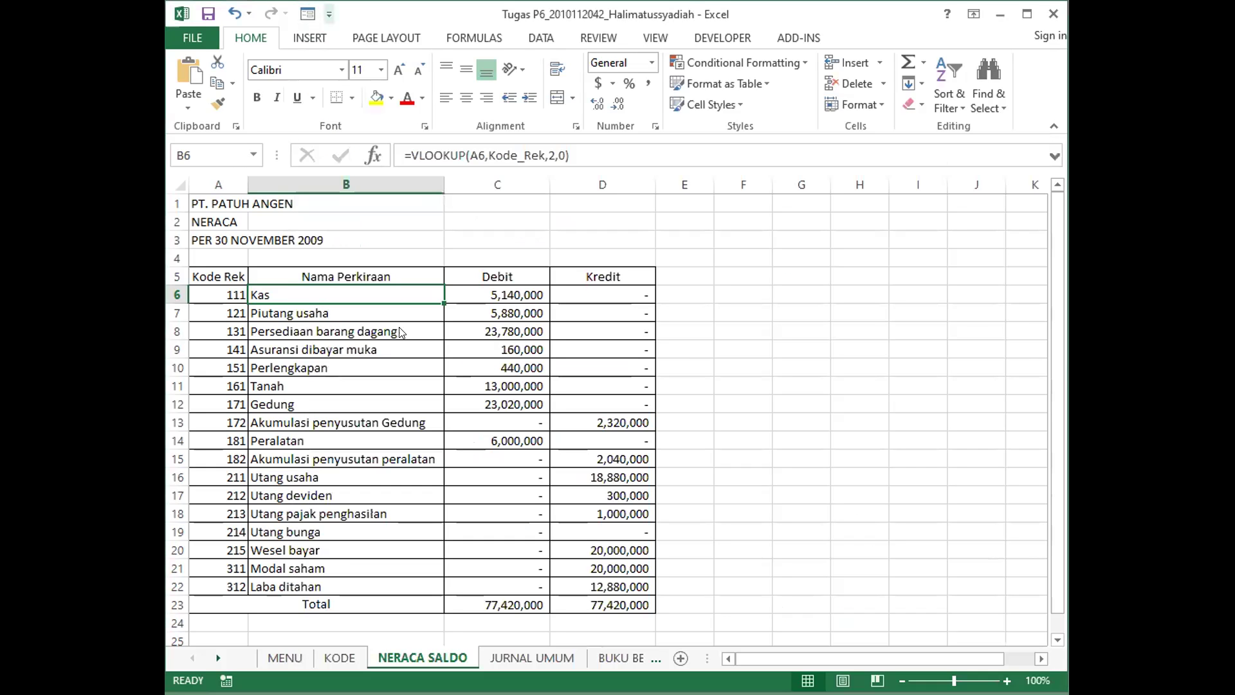
Remove the Form command from the Quick Access Toolbar.
{"action": "left_click", "coordinate": [329, 13]}
{"action": "left_click", "coordinate": [402, 322]}
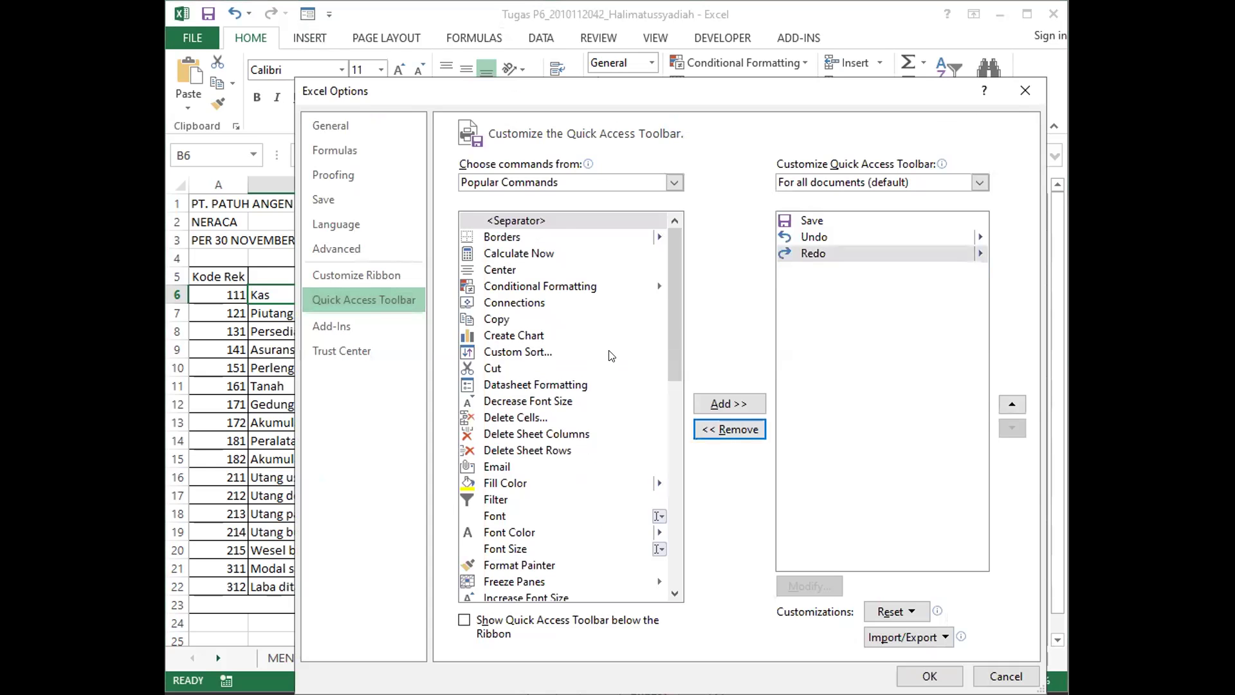
{"action": "key", "text": "alt+r"}
Add the Form command back to the Quick Access Toolbar from the All Commands list and apply the customization.
{"action": "scroll", "coordinate": [579, 379], "scroll_direction": "down", "scroll_amount": 5}
{"action": "scroll", "coordinate": [611, 354], "scroll_direction": "down", "scroll_amount": 1}
{"action": "scroll", "coordinate": [611, 347], "scroll_direction": "up", "scroll_amount": 3}
{"action": "scroll", "coordinate": [611, 346], "scroll_direction": "up", "scroll_amount": 4}
{"action": "key", "text": "alt+Down"}
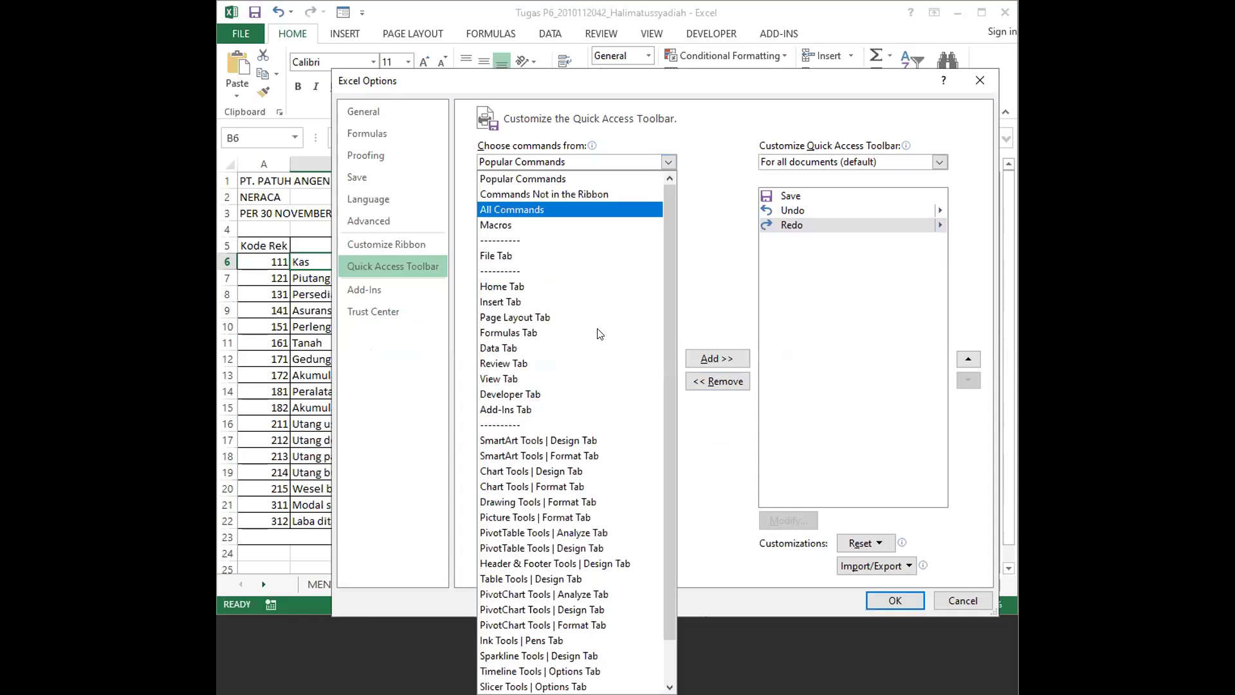
{"action": "key", "text": "Return"}
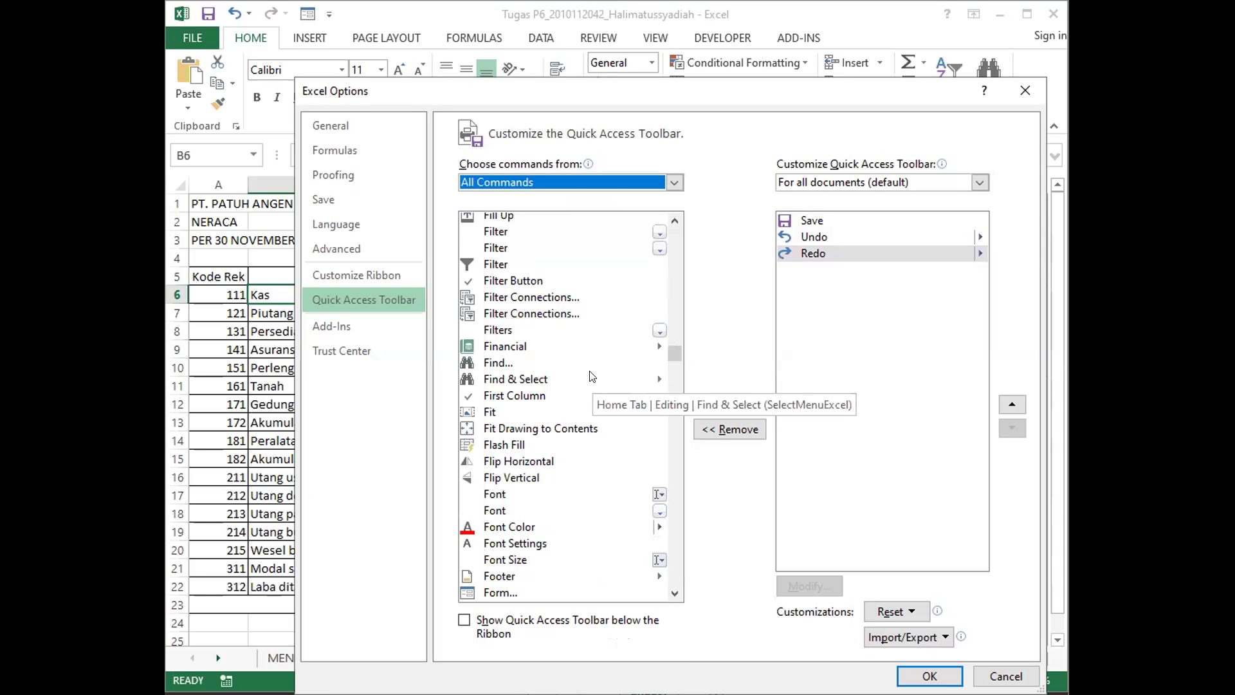
{"action": "scroll", "coordinate": [591, 377], "scroll_direction": "down", "scroll_amount": 3}
{"action": "left_click", "coordinate": [491, 462]}
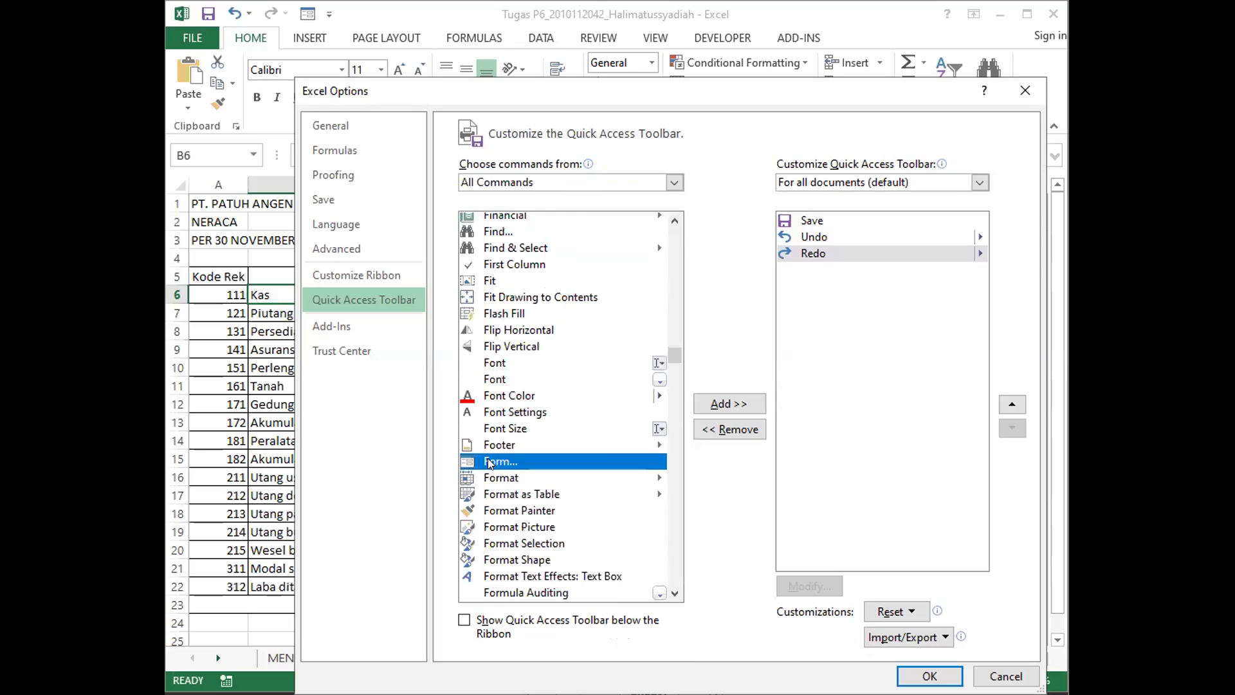
{"action": "left_click", "coordinate": [720, 404]}
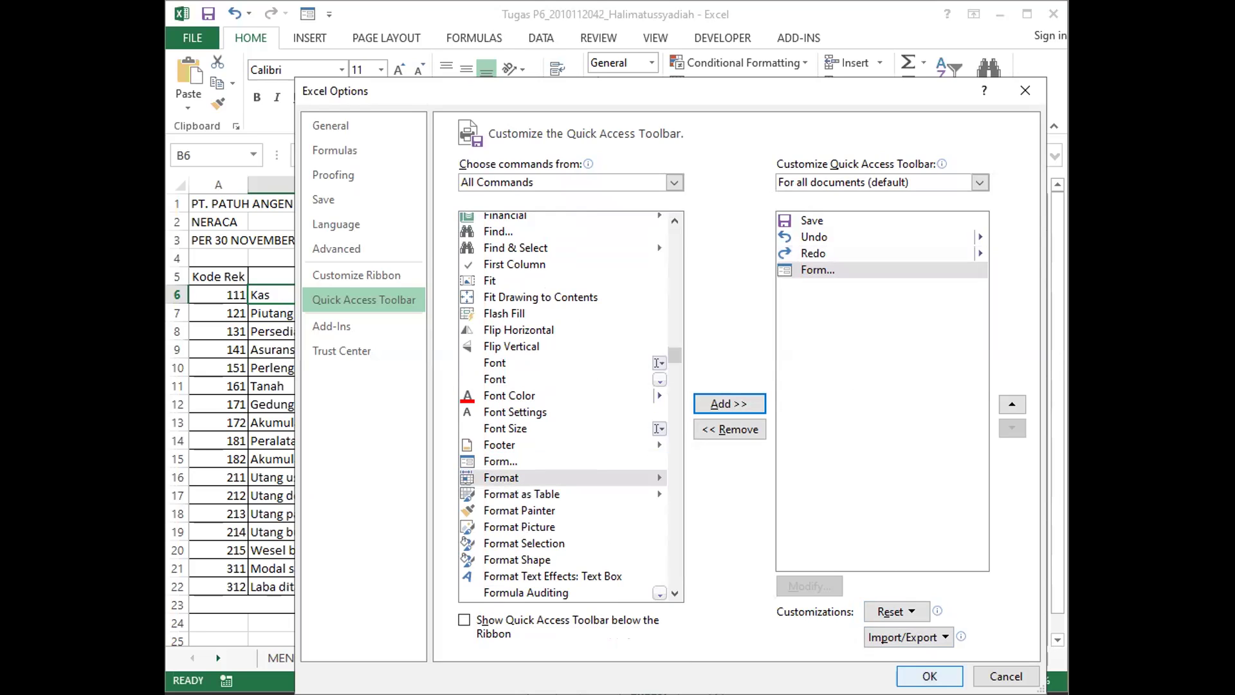
{"action": "left_click", "coordinate": [930, 676]}
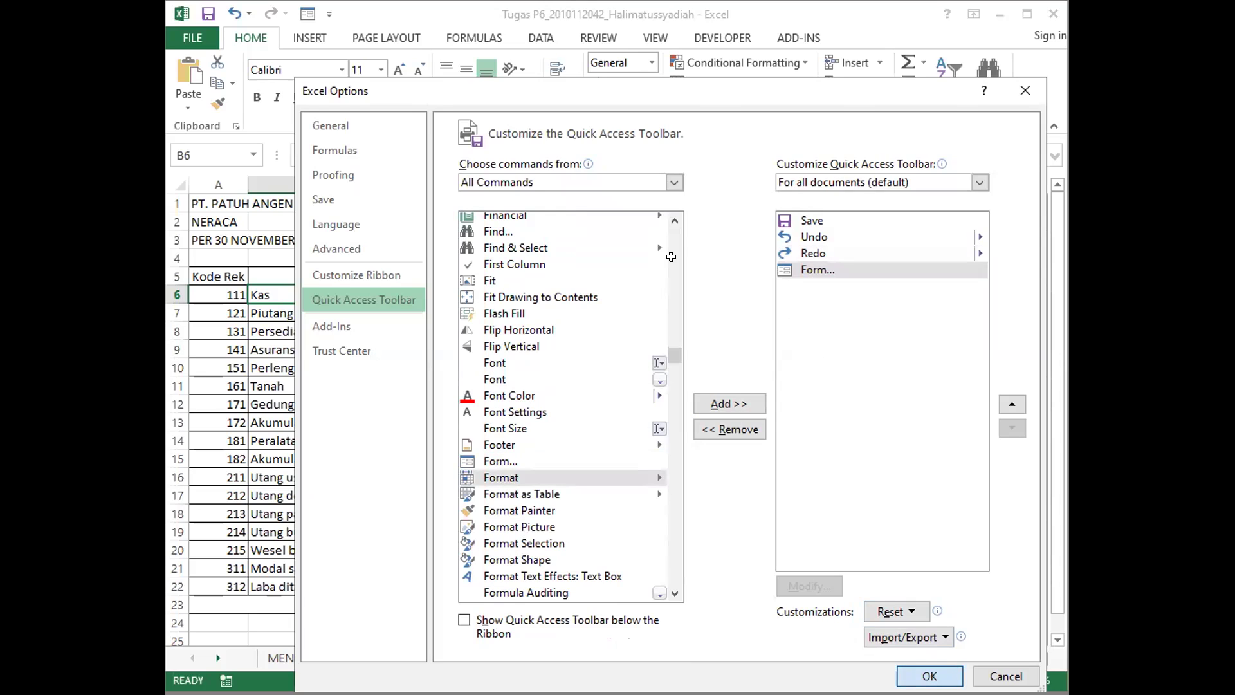
Clear the account code in cell A6 of the NERACA SALDO sheet.
{"action": "key", "text": "Down"}
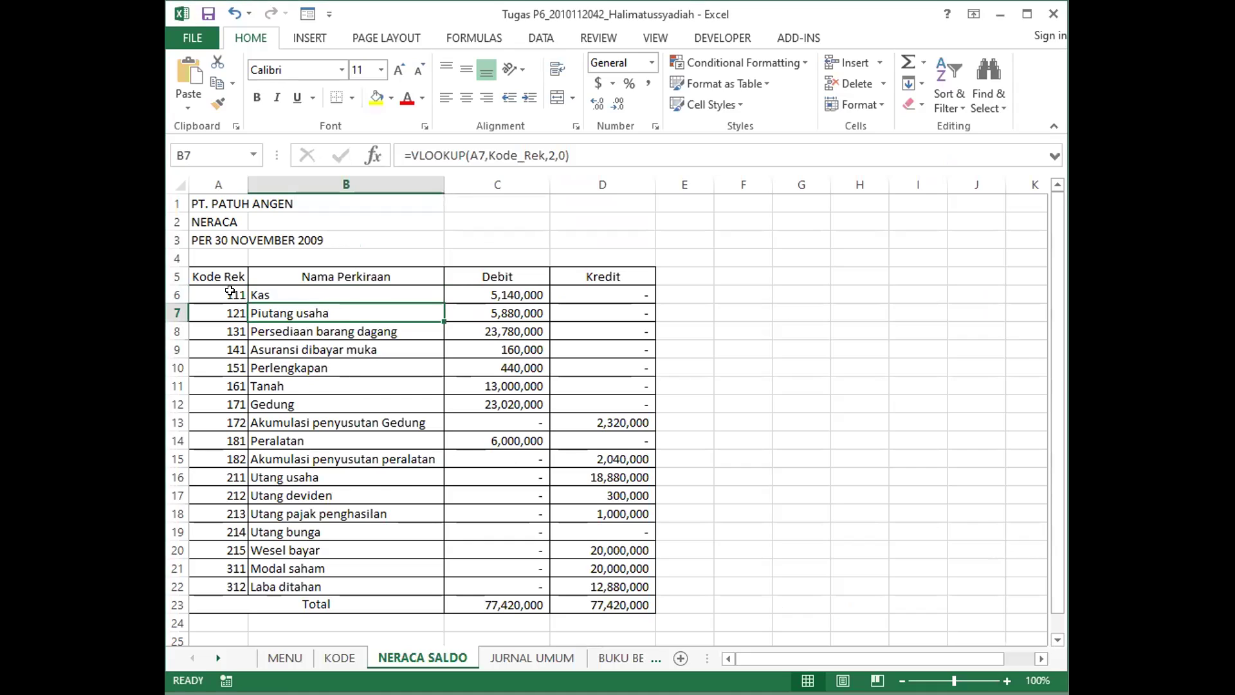
{"action": "left_click", "coordinate": [230, 290]}
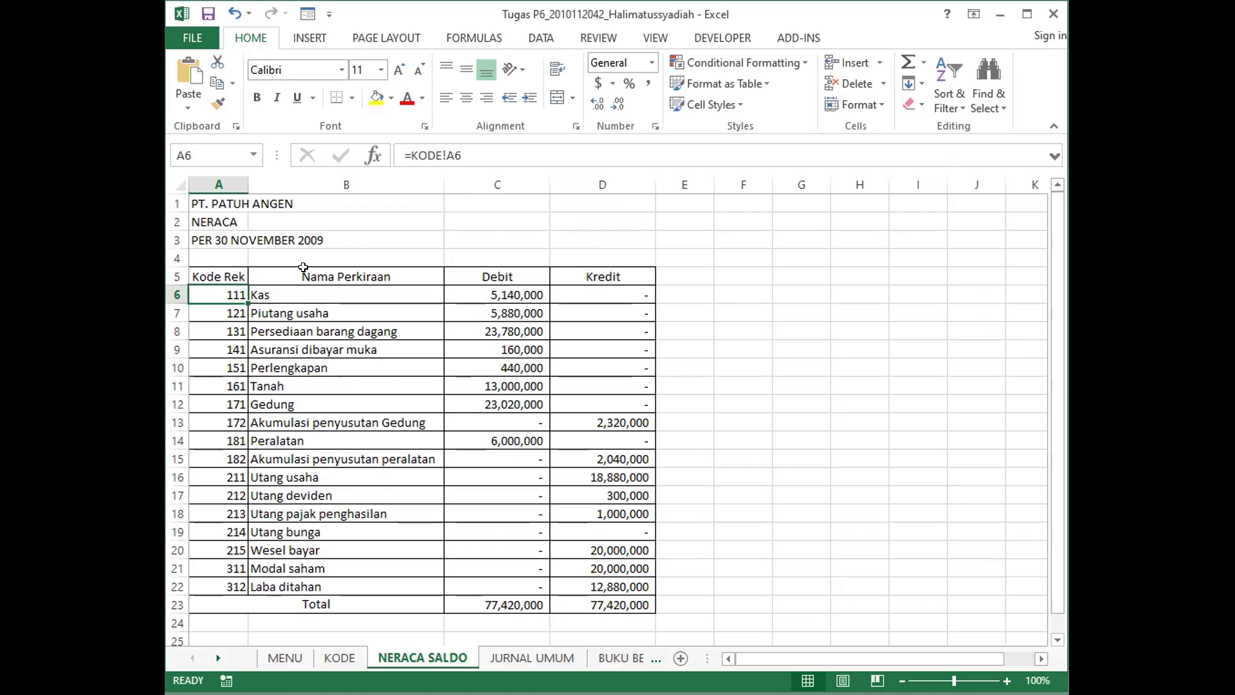
{"action": "key", "text": "BackSpace"}
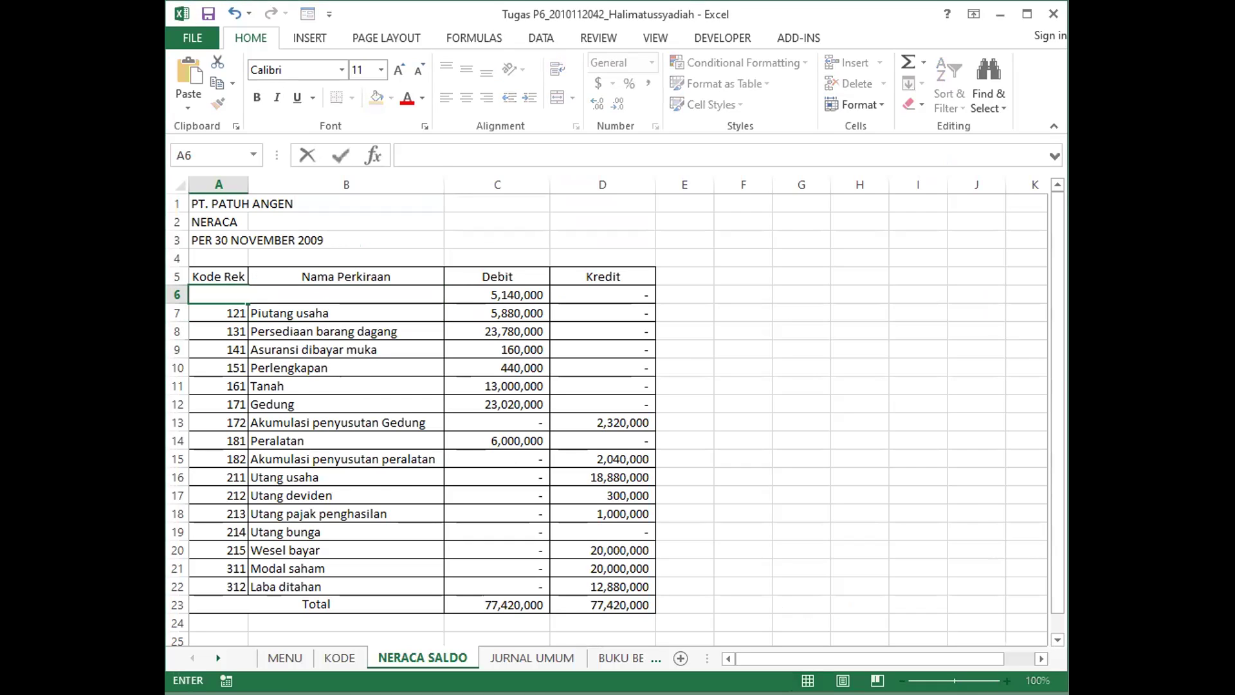
{"action": "left_click", "coordinate": [858, 307]}
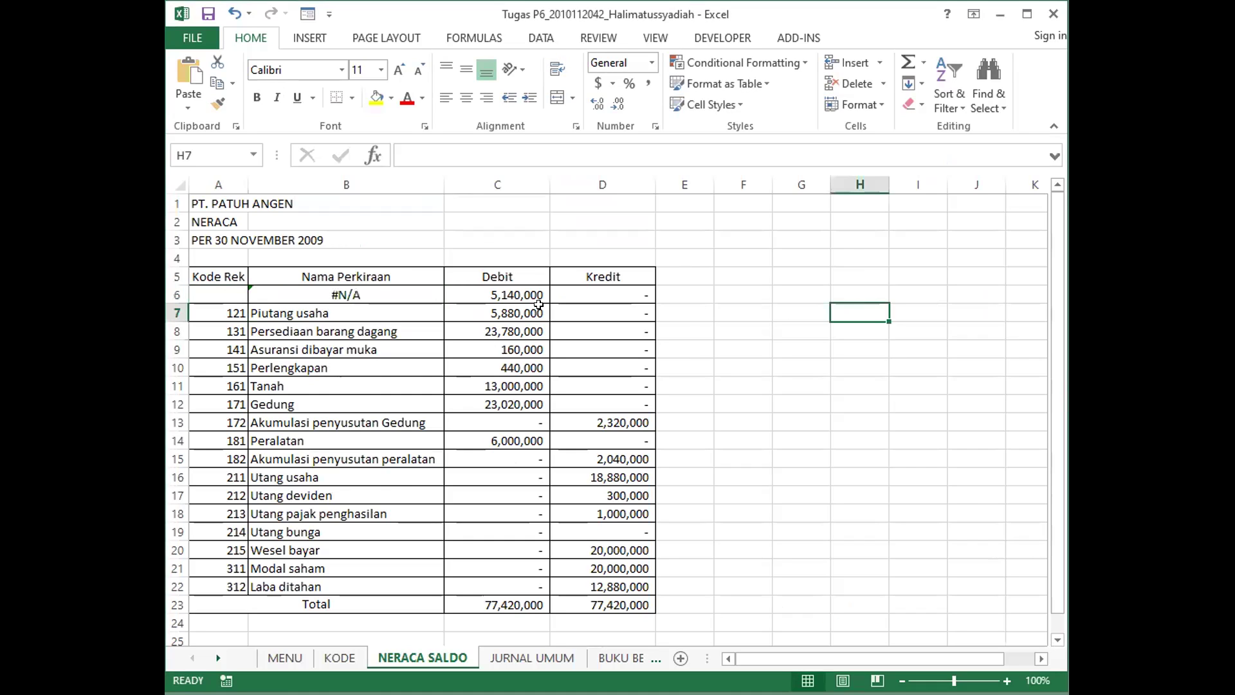
Try to open the data entry form for the trial balance table from cell B6.
{"action": "left_click", "coordinate": [288, 286]}
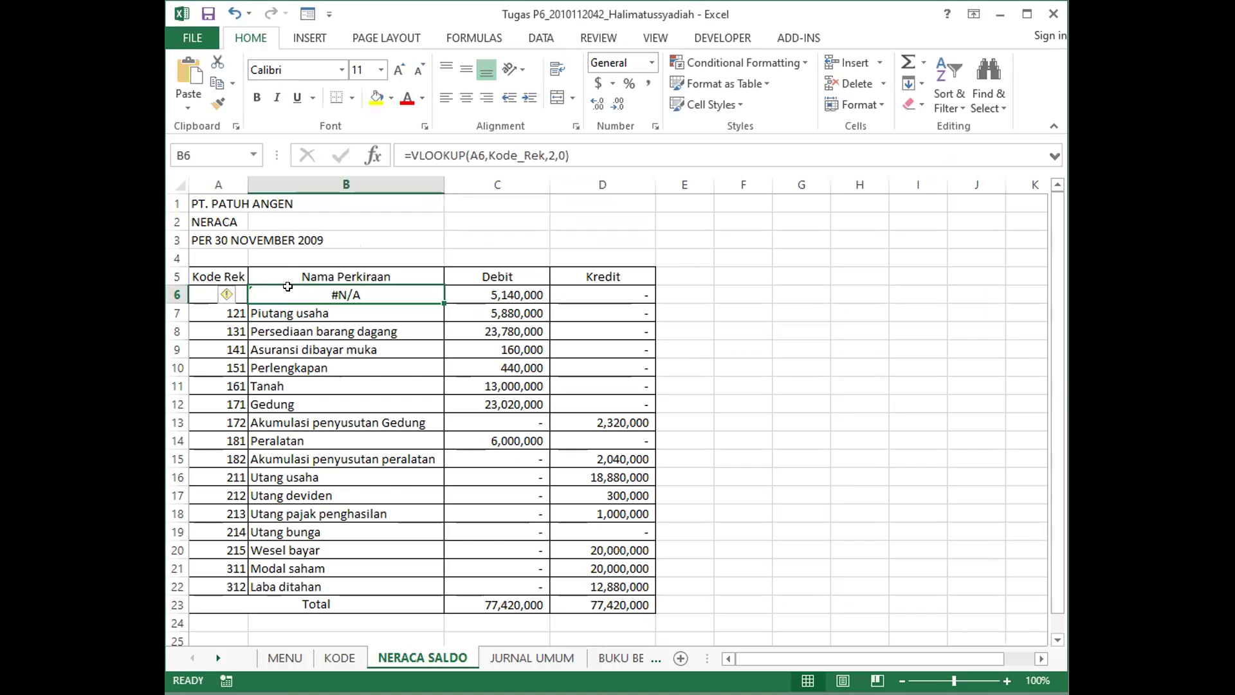
{"action": "left_click", "coordinate": [313, 14]}
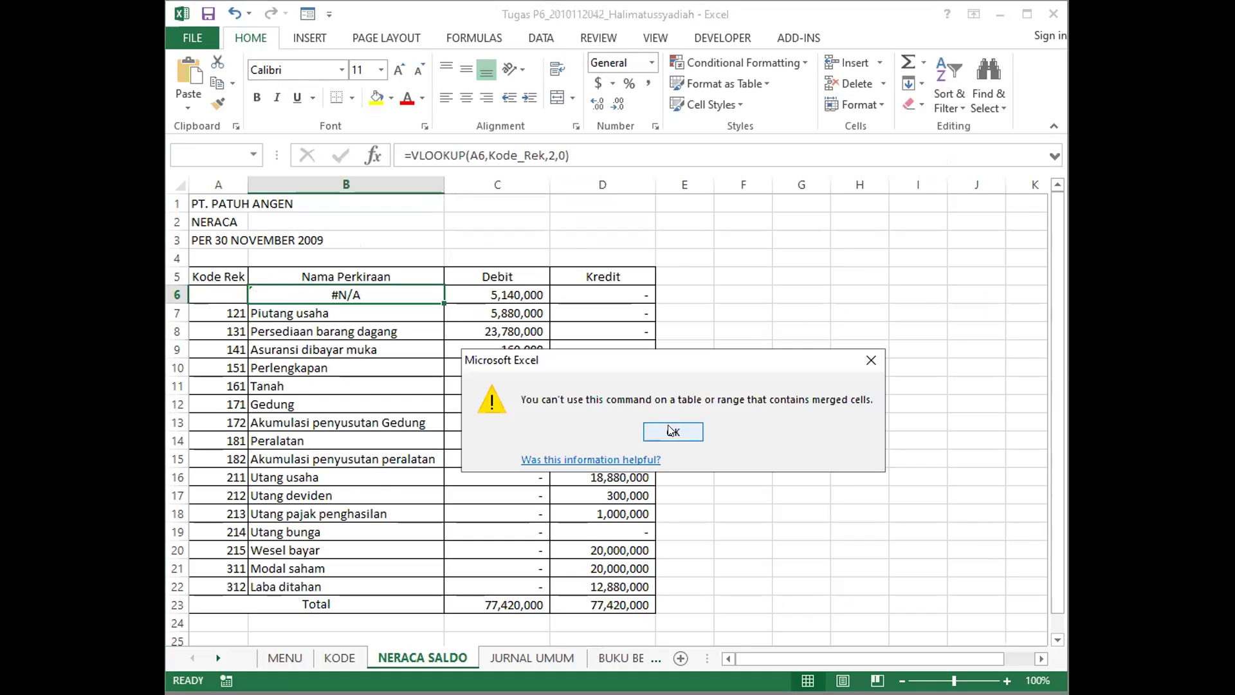
{"action": "left_click", "coordinate": [672, 431]}
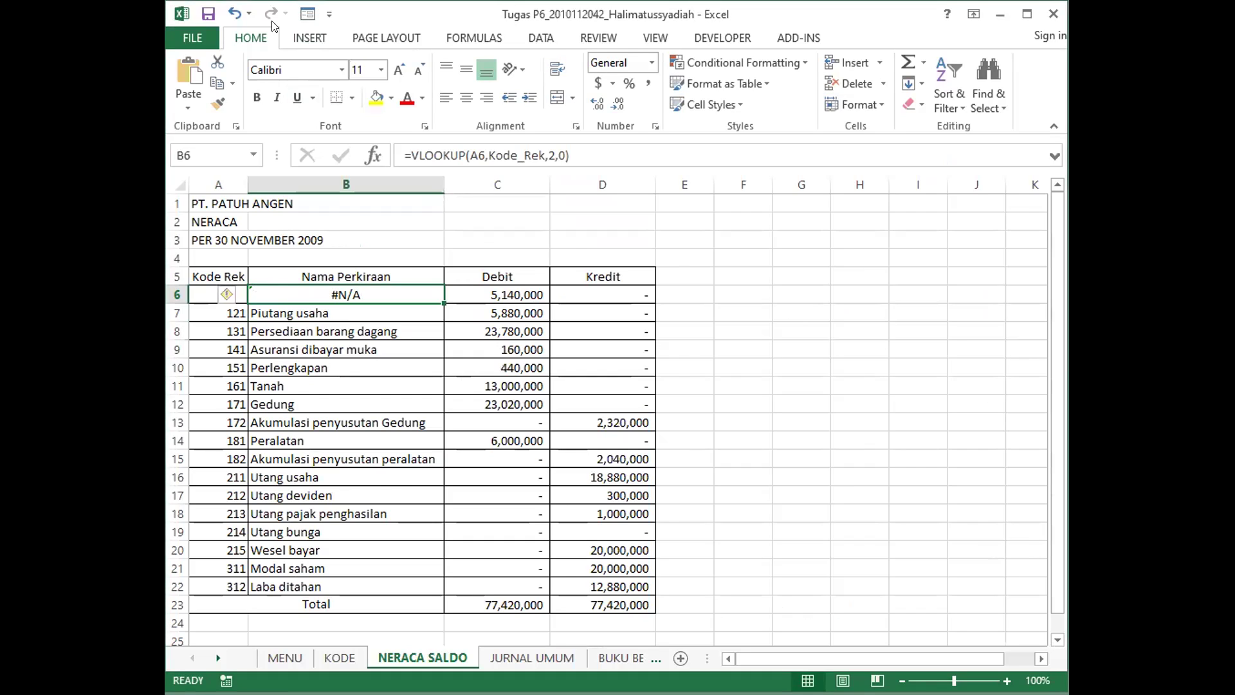
{"action": "left_click", "coordinate": [307, 13]}
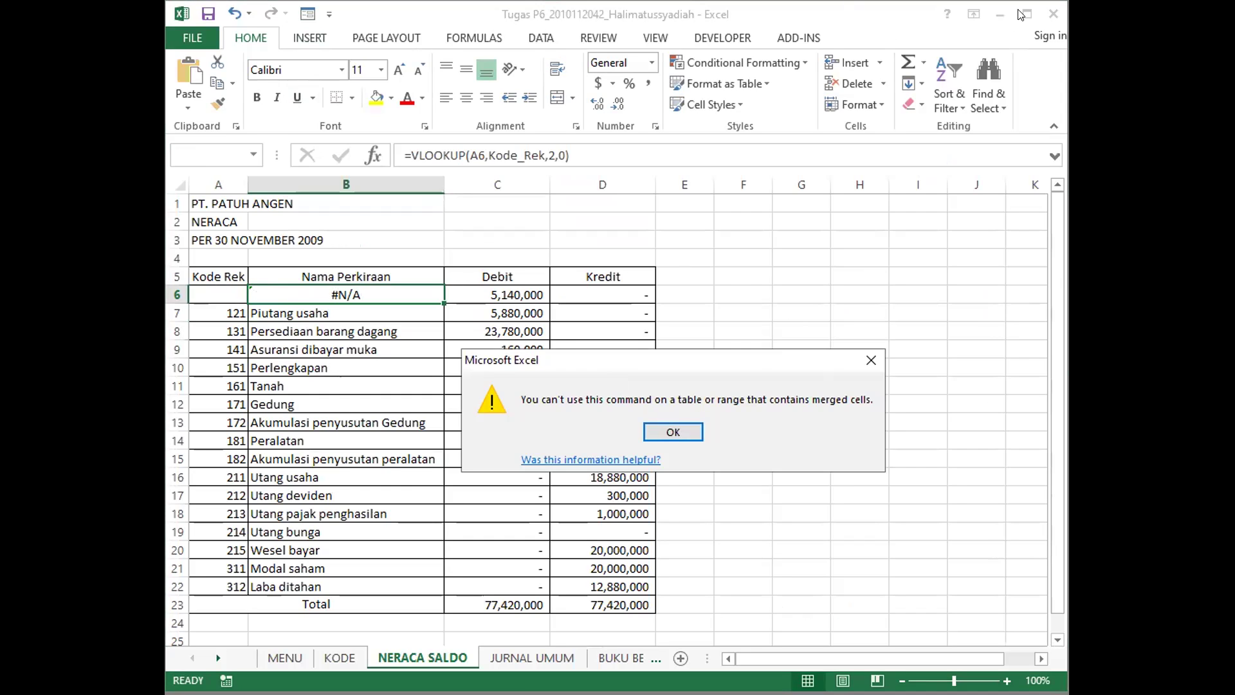
{"action": "left_click", "coordinate": [673, 431]}
Clear the debit amount in C6 and the credit amount in D6 of the first account row.
{"action": "left_click", "coordinate": [467, 303]}
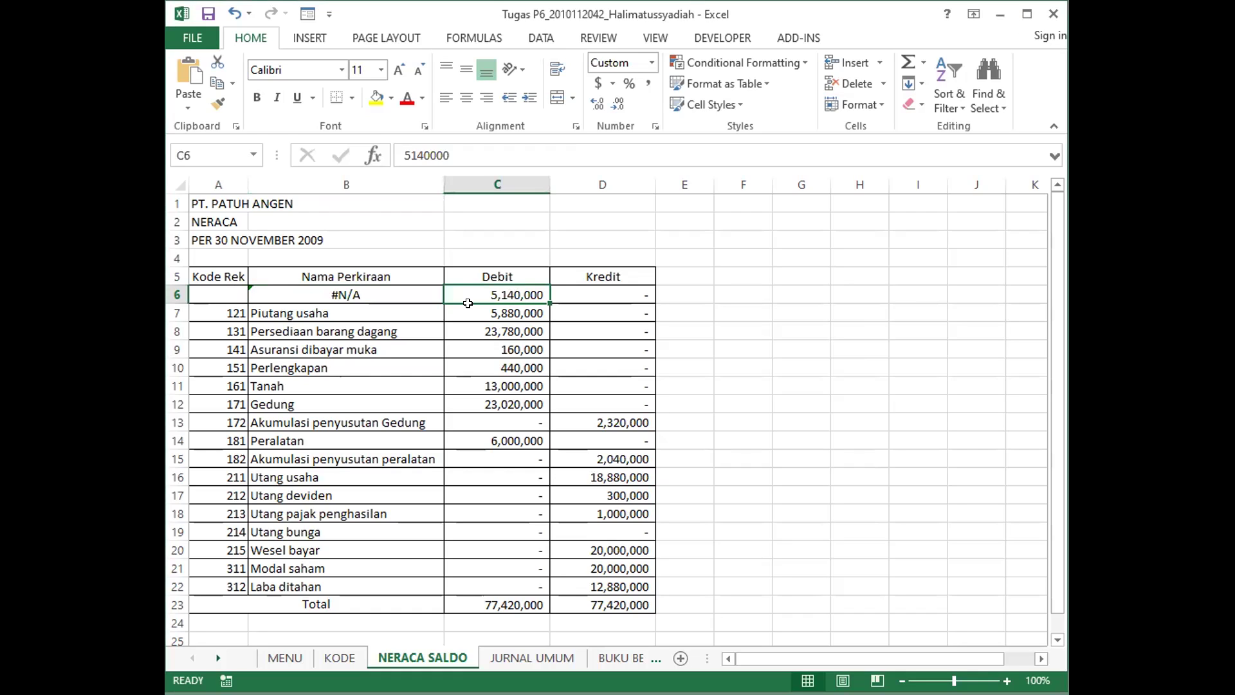
{"action": "key", "text": "Delete"}
{"action": "left_click", "coordinate": [608, 297]}
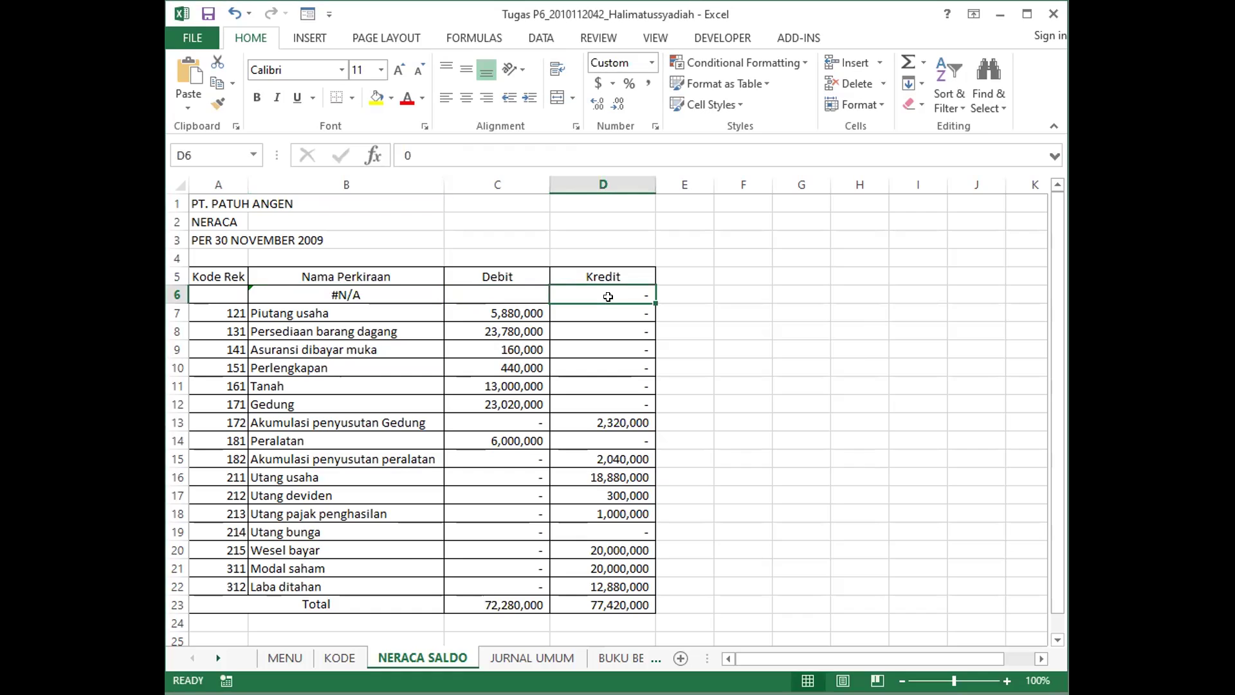
{"action": "key", "text": "Delete"}
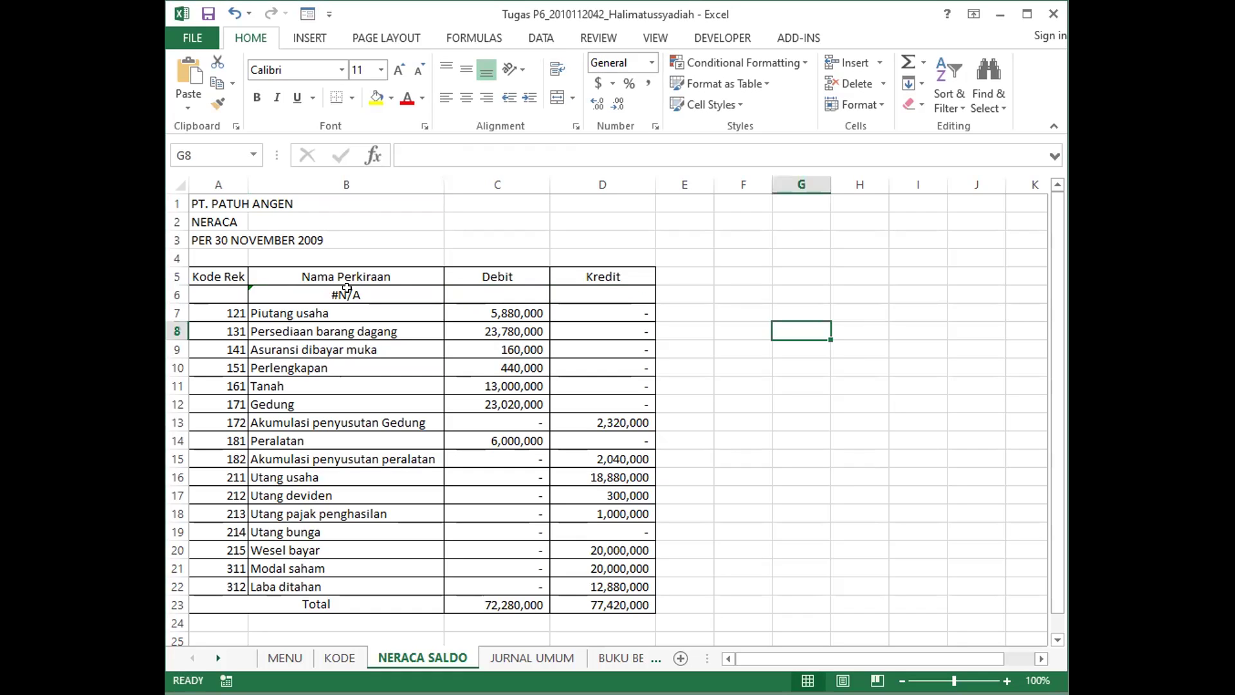
Try again to open the data entry form from B6, using the emptied first account row.
{"action": "left_click", "coordinate": [344, 288]}
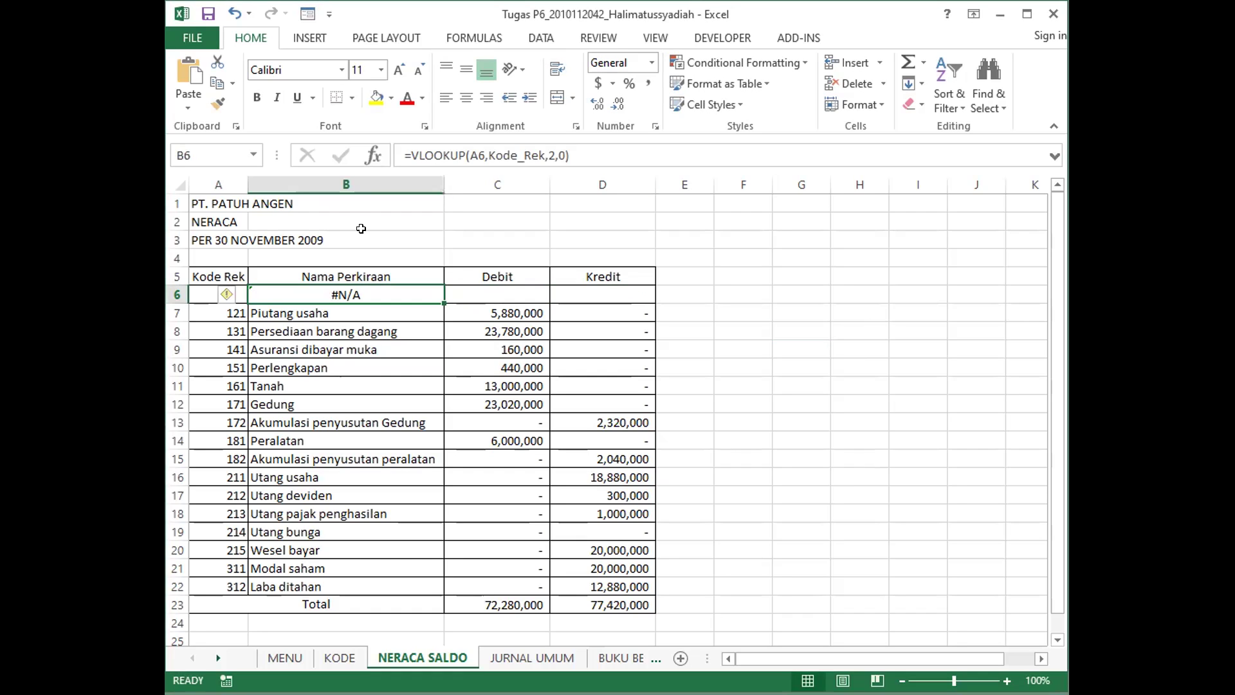
{"action": "left_click", "coordinate": [307, 16]}
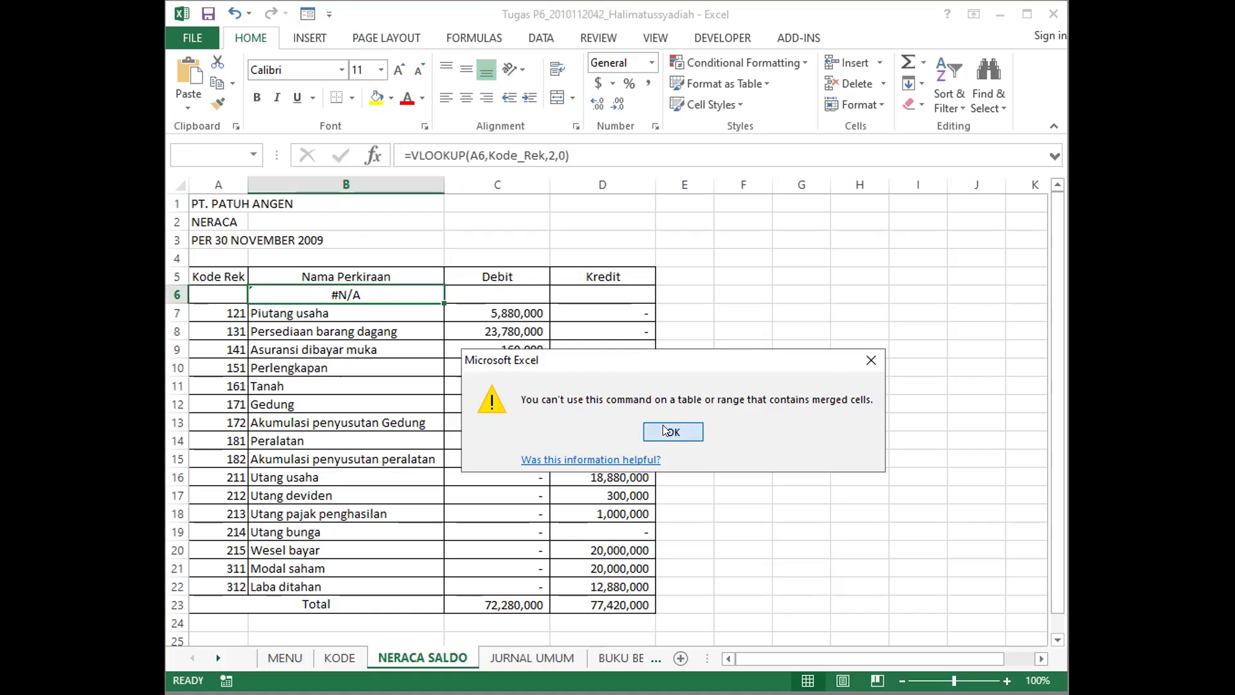
{"action": "key", "text": "Return"}
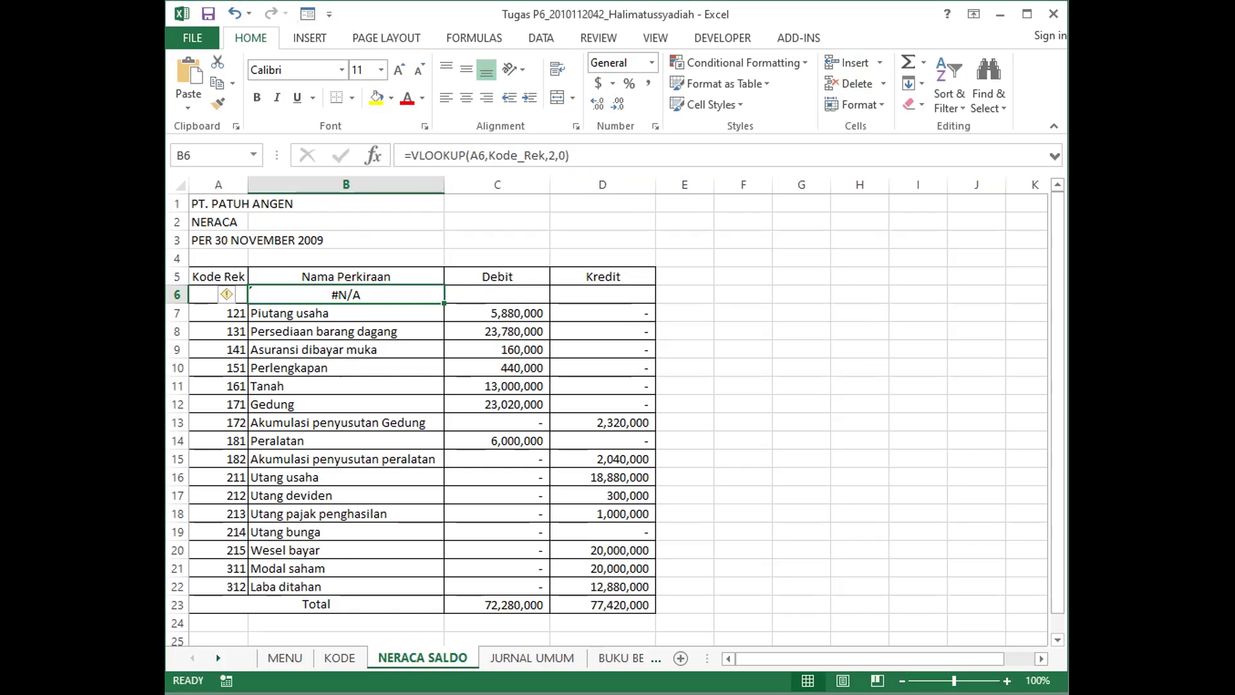
Switch to the Book1 workbook, maximize its window and select cell B4 on the NERACA sheet.
{"action": "key", "text": "alt+Tab"}
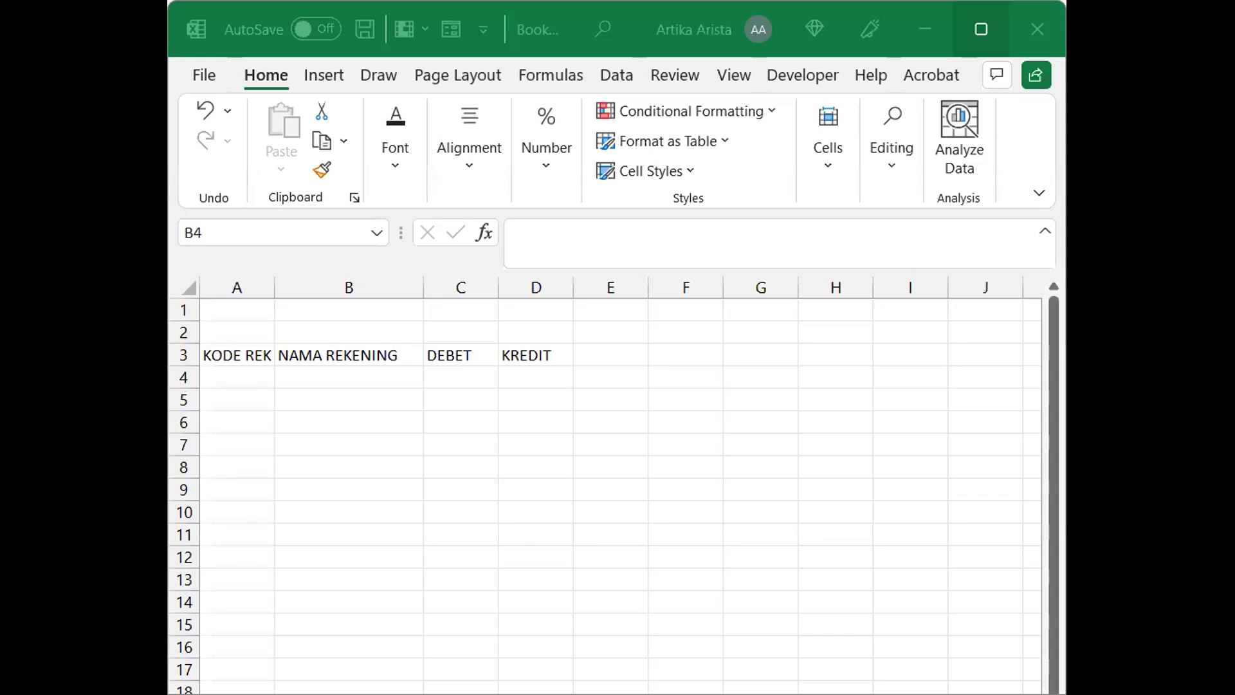
{"action": "left_click", "coordinate": [981, 29]}
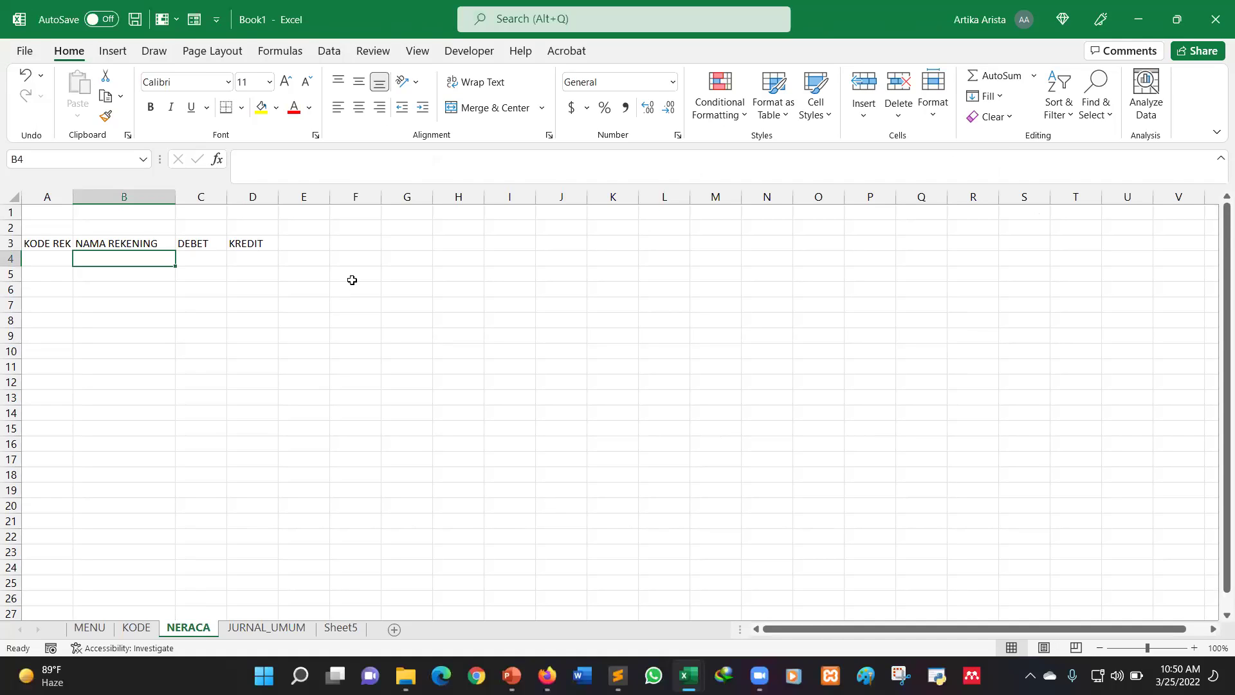
{"action": "left_click", "coordinate": [352, 280]}
{"action": "left_click", "coordinate": [127, 261]}
Name the range A3:B5 on the KODE sheet KODE_REK and return to the NERACA sheet.
{"action": "left_click", "coordinate": [150, 632]}
{"action": "left_click", "coordinate": [152, 338]}
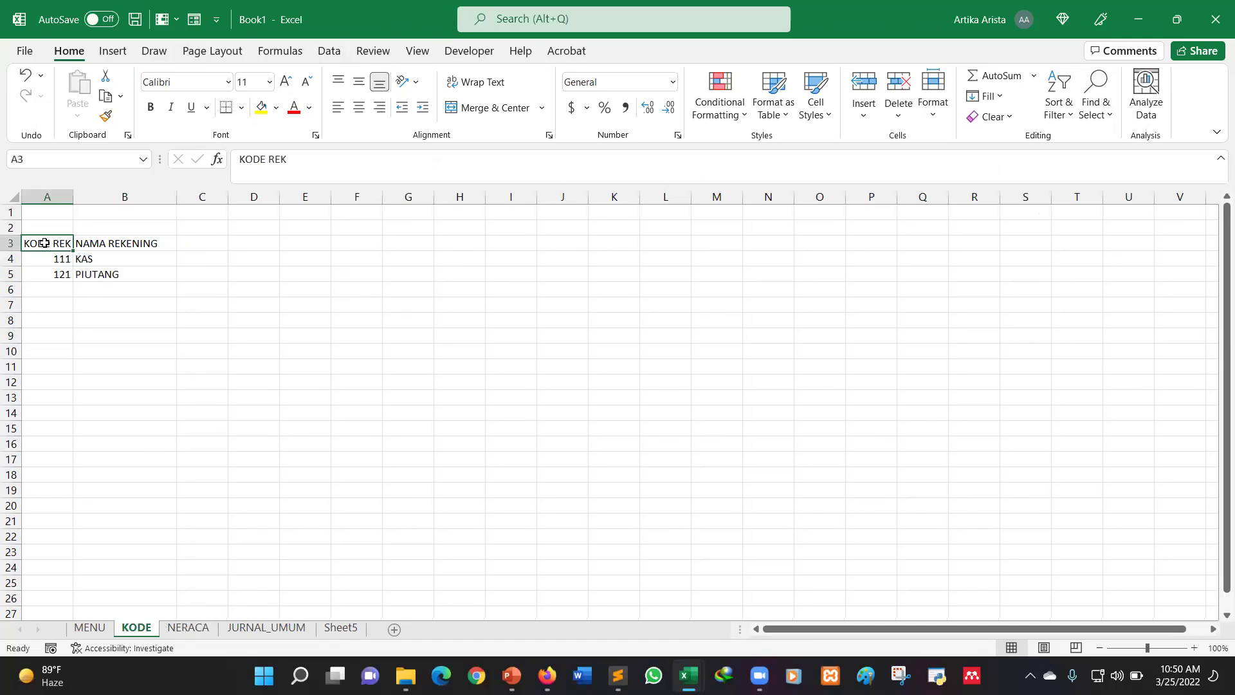
{"action": "left_click_drag", "start_coordinate": [57, 246], "coordinate": [100, 277]}
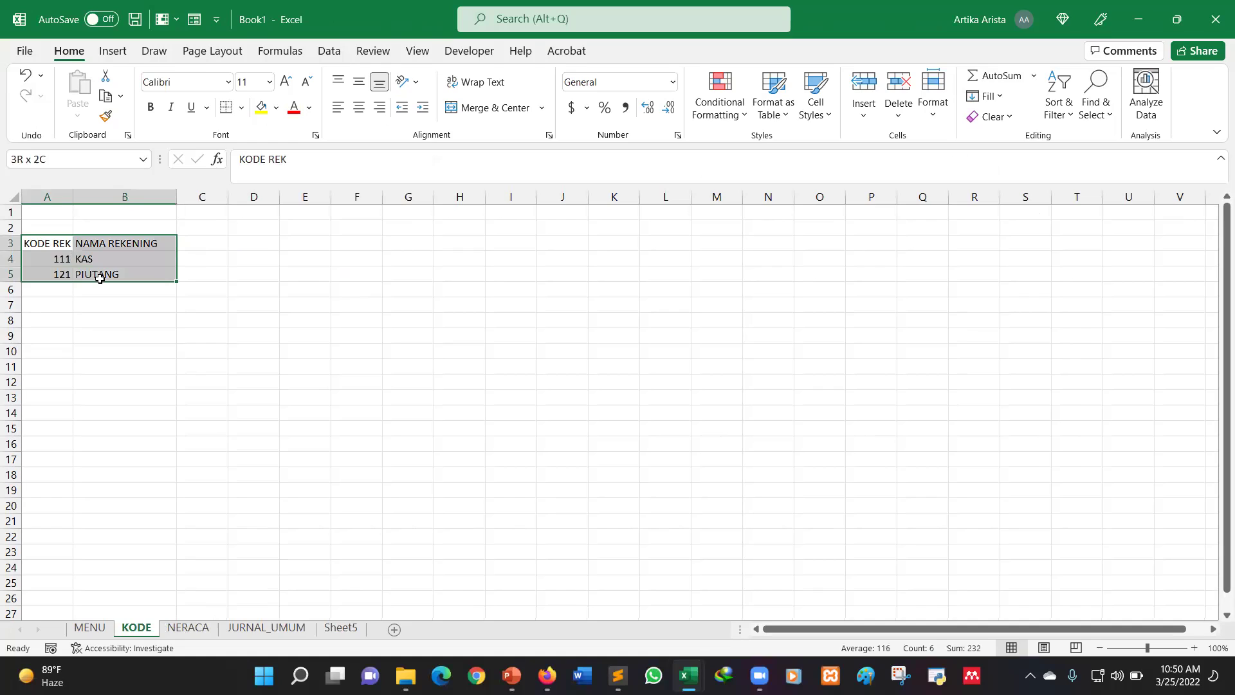
{"action": "left_click", "coordinate": [71, 160]}
{"action": "type", "text": "KODE_REK"}
{"action": "key", "text": "Return"}
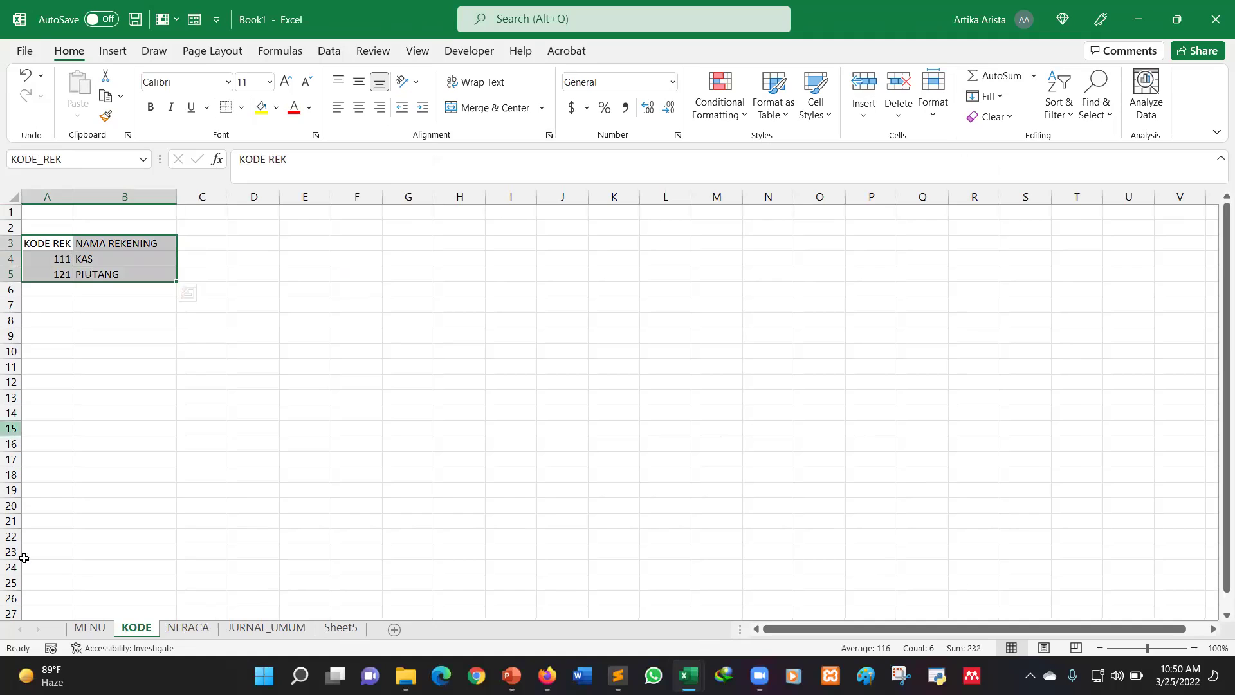
{"action": "left_click", "coordinate": [188, 627]}
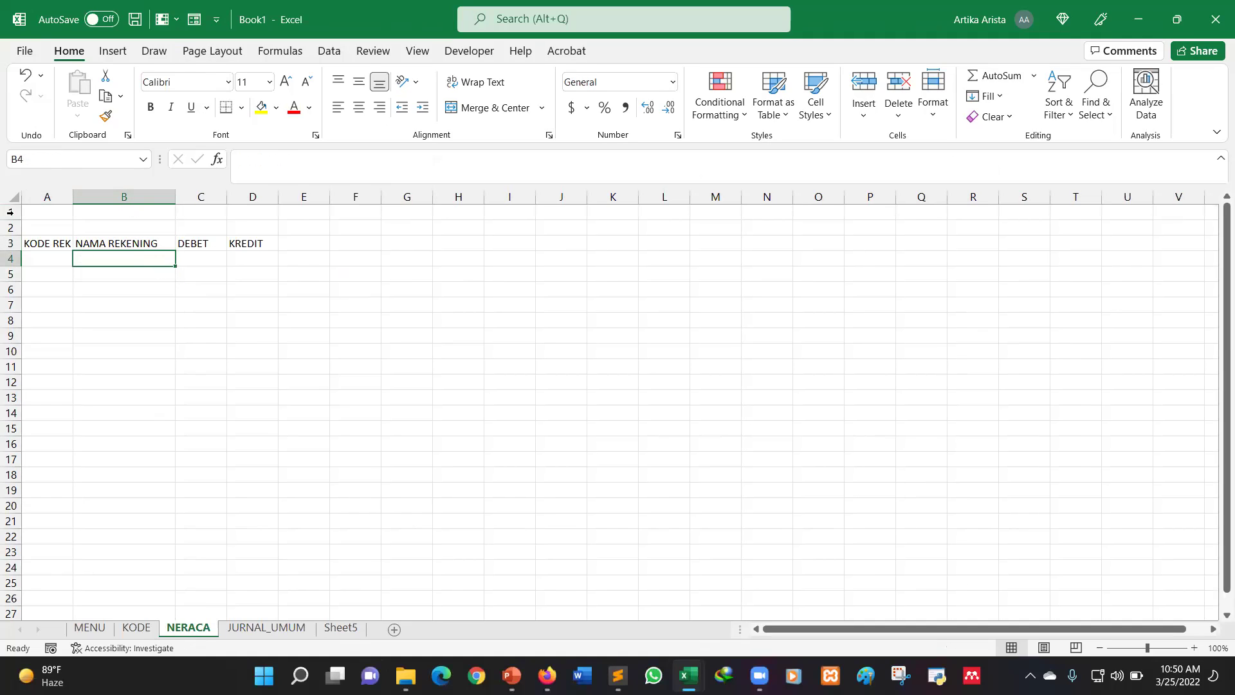
Locate the Form... command under All Commands in the Quick Access Toolbar customization and close the options.
{"action": "left_click", "coordinate": [217, 20]}
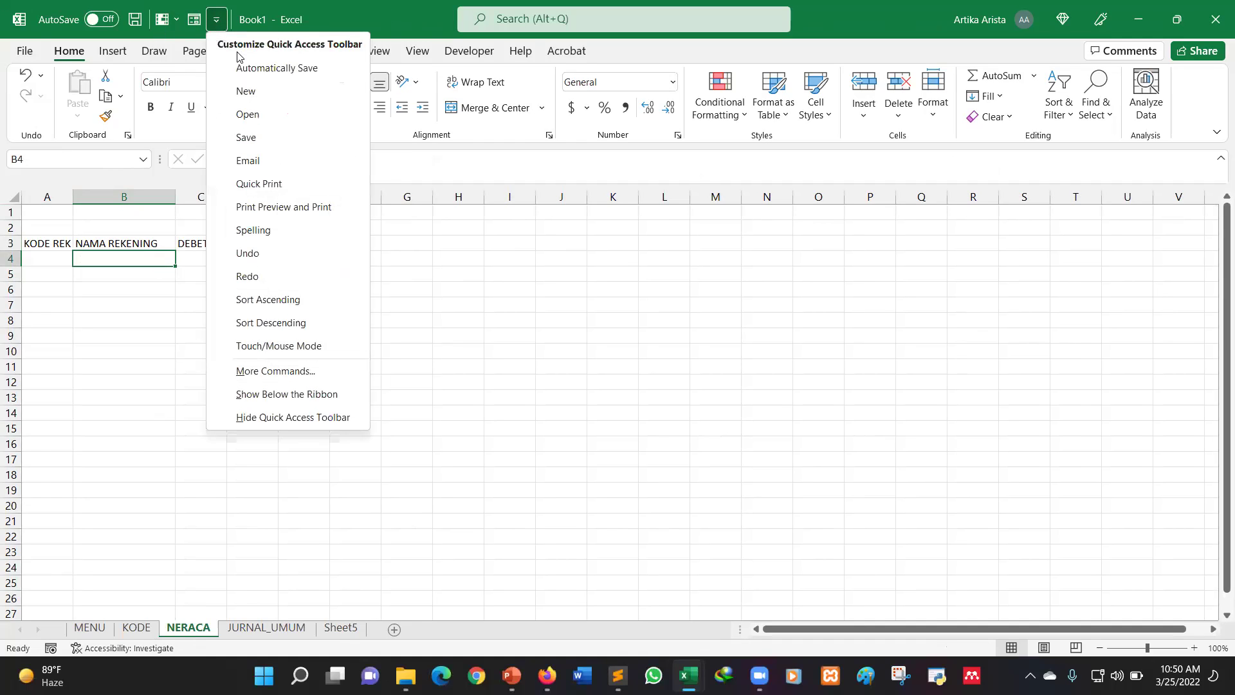
{"action": "left_click", "coordinate": [283, 371]}
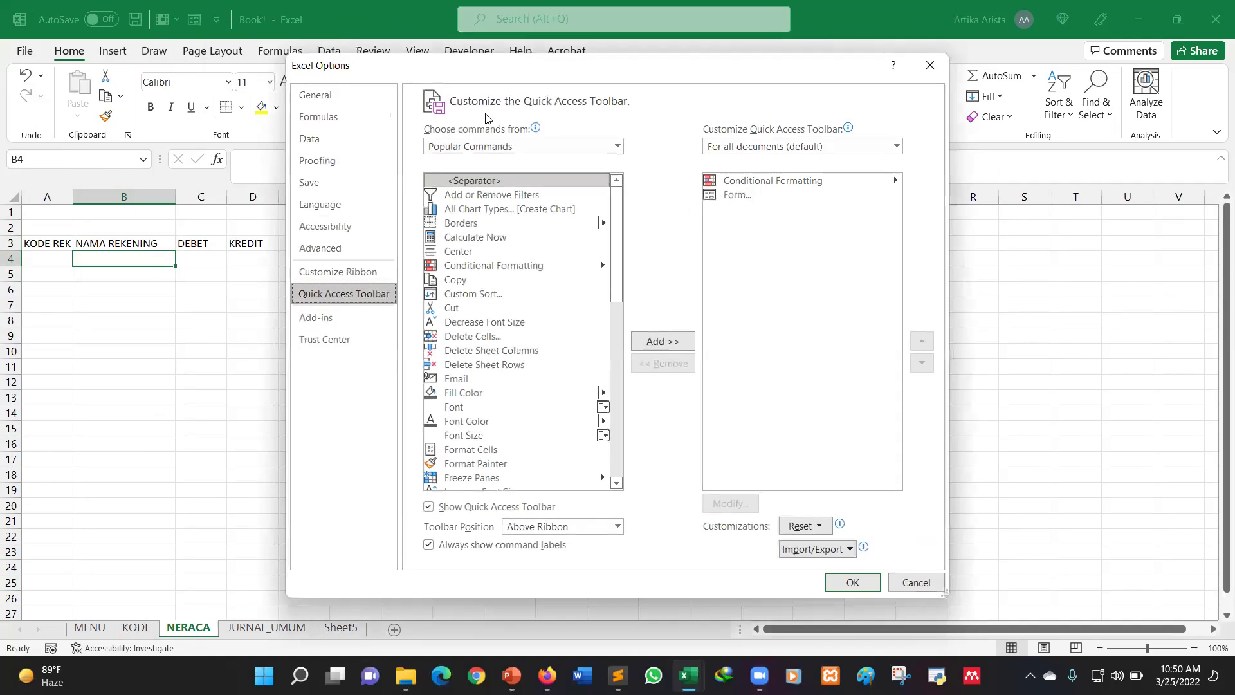
{"action": "left_click", "coordinate": [512, 148]}
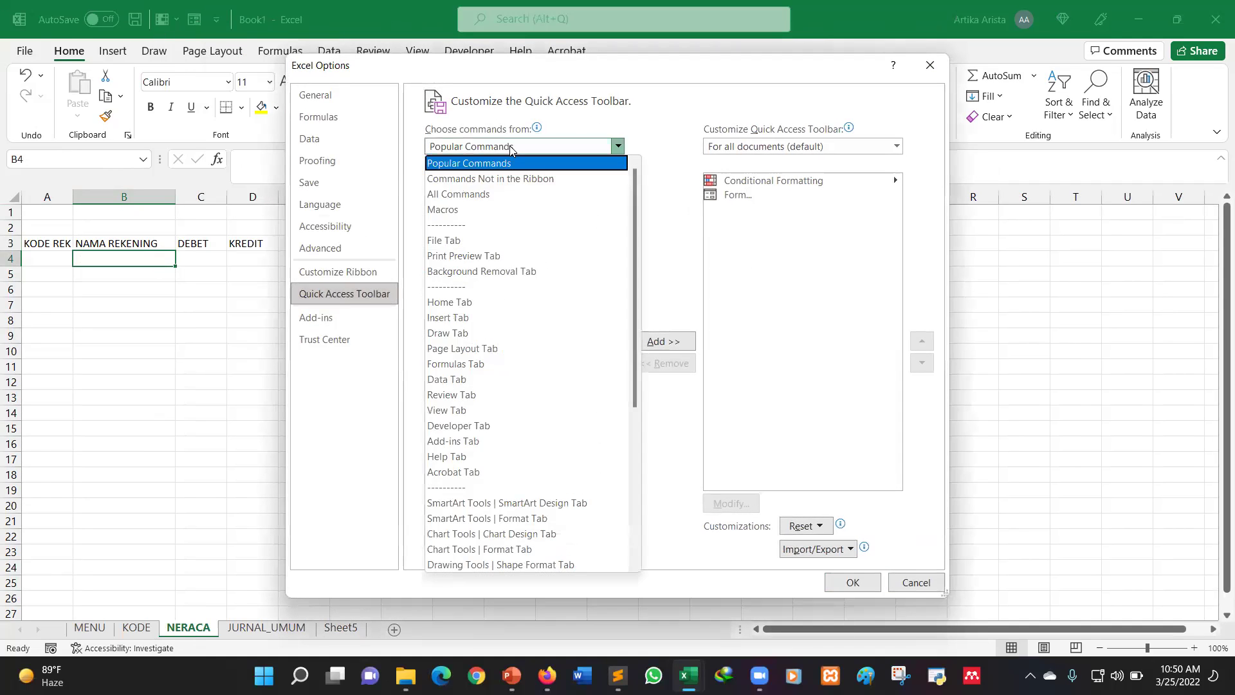
{"action": "left_click", "coordinate": [509, 193]}
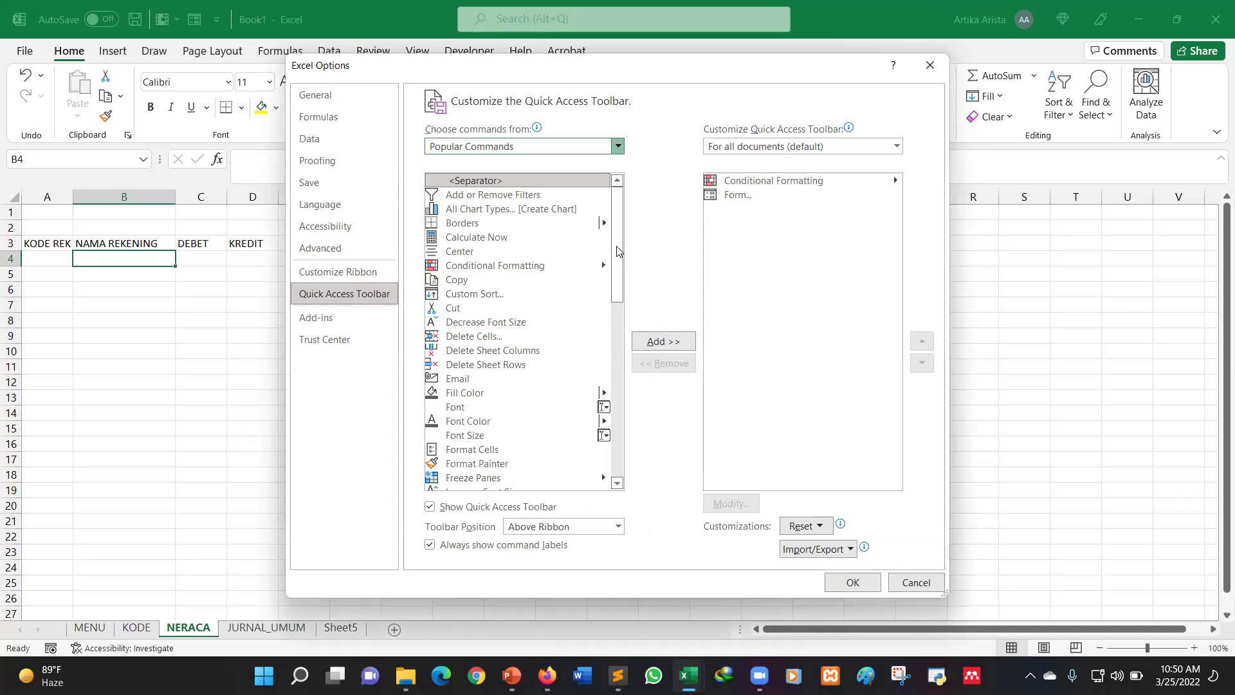
{"action": "left_click_drag", "start_coordinate": [618, 207], "coordinate": [624, 292]}
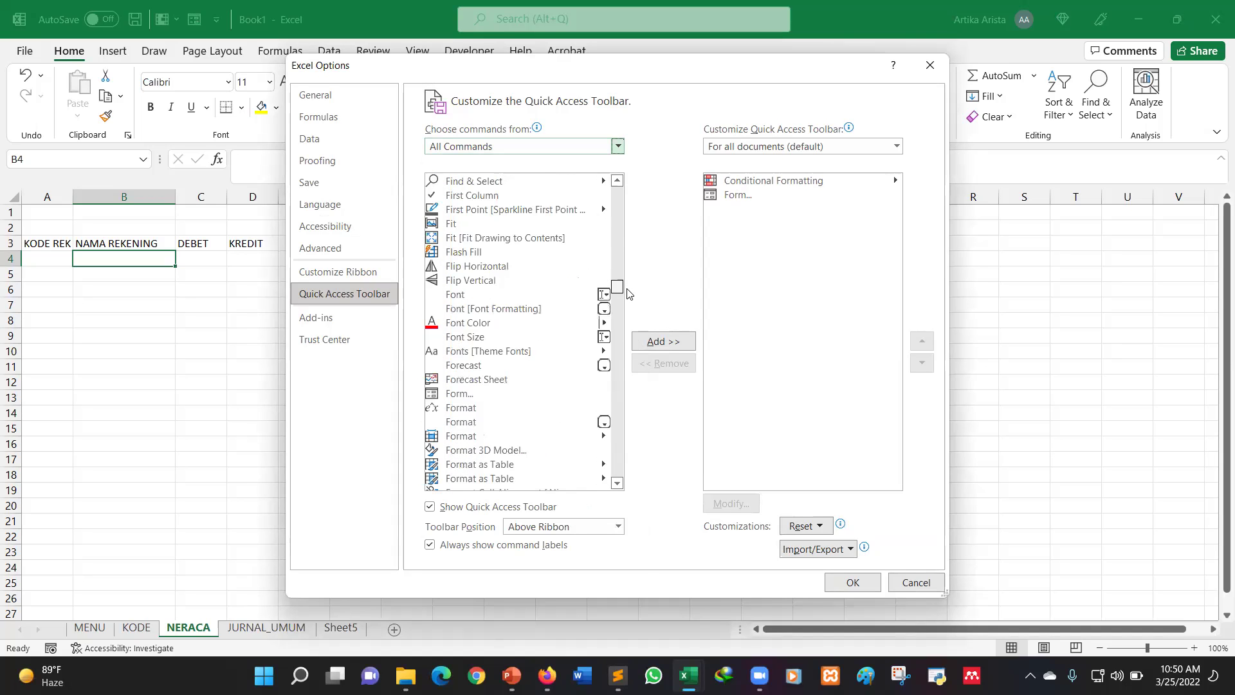
{"action": "left_click", "coordinate": [457, 396]}
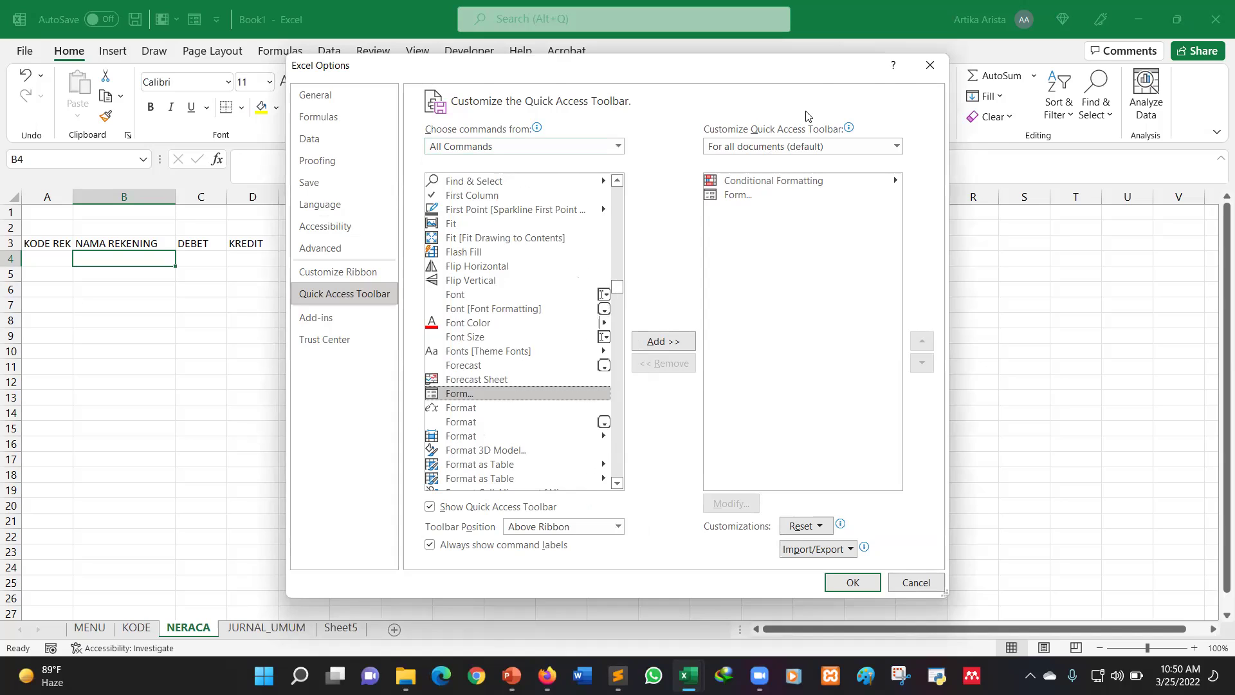
{"action": "key", "text": "Return"}
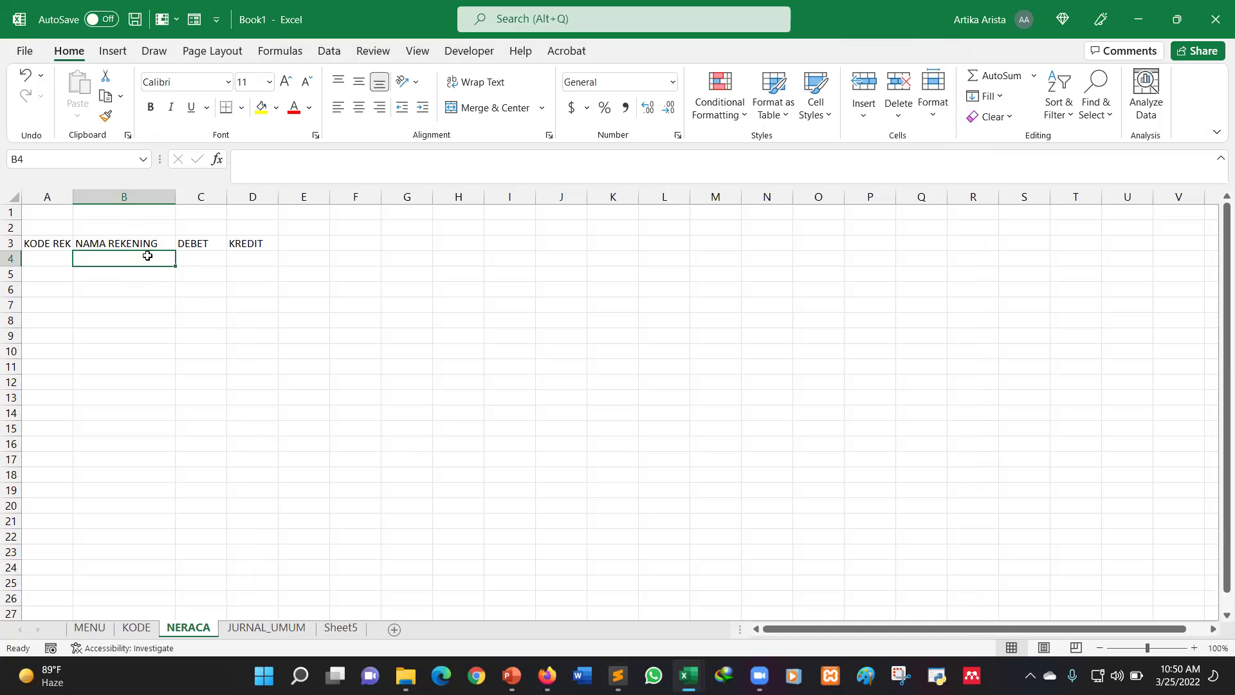
Enter the formula =VLOOKUP(A4,KODE_REK,2,0) in B4 of the NERACA sheet, under NAMA REKENING.
{"action": "type", "text": "=V"}
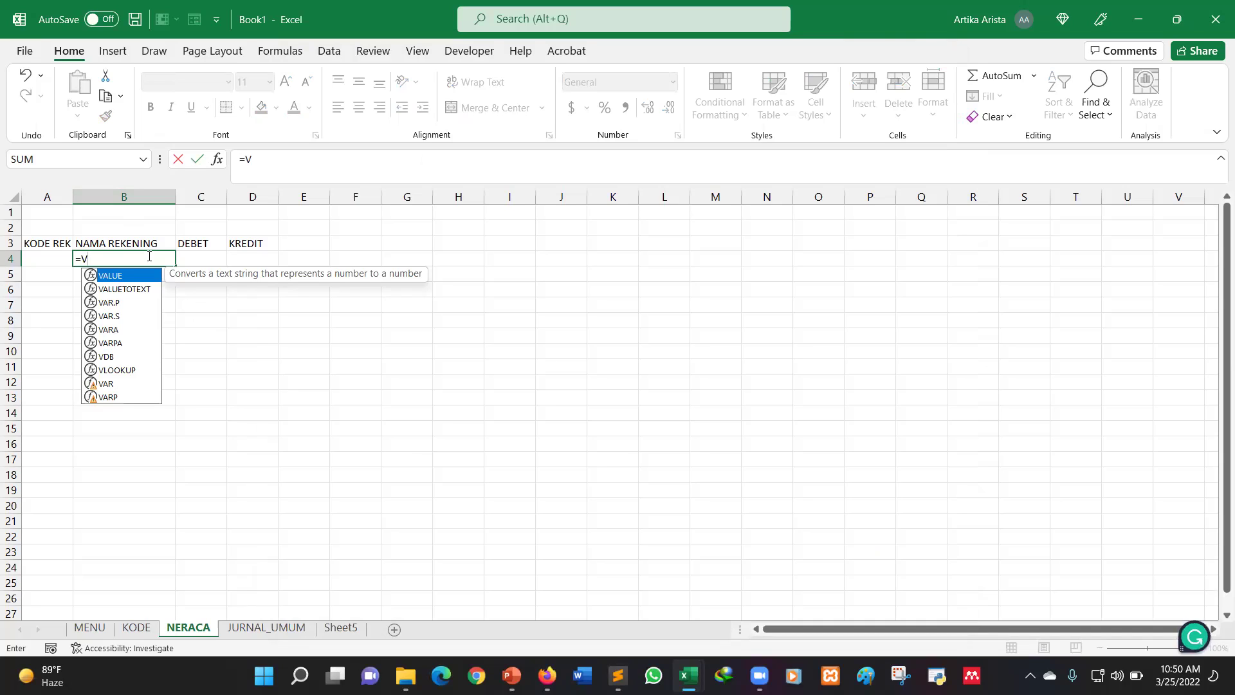
{"action": "type", "text": "LOO"}
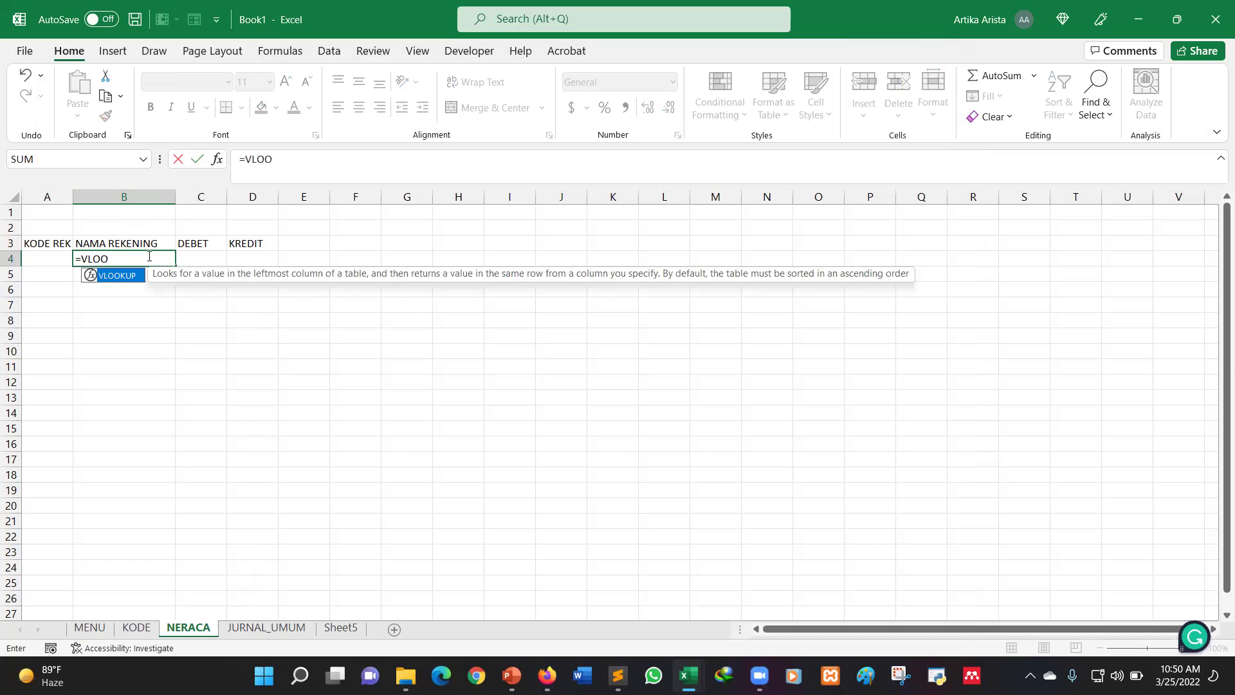
{"action": "type", "text": "KUP("}
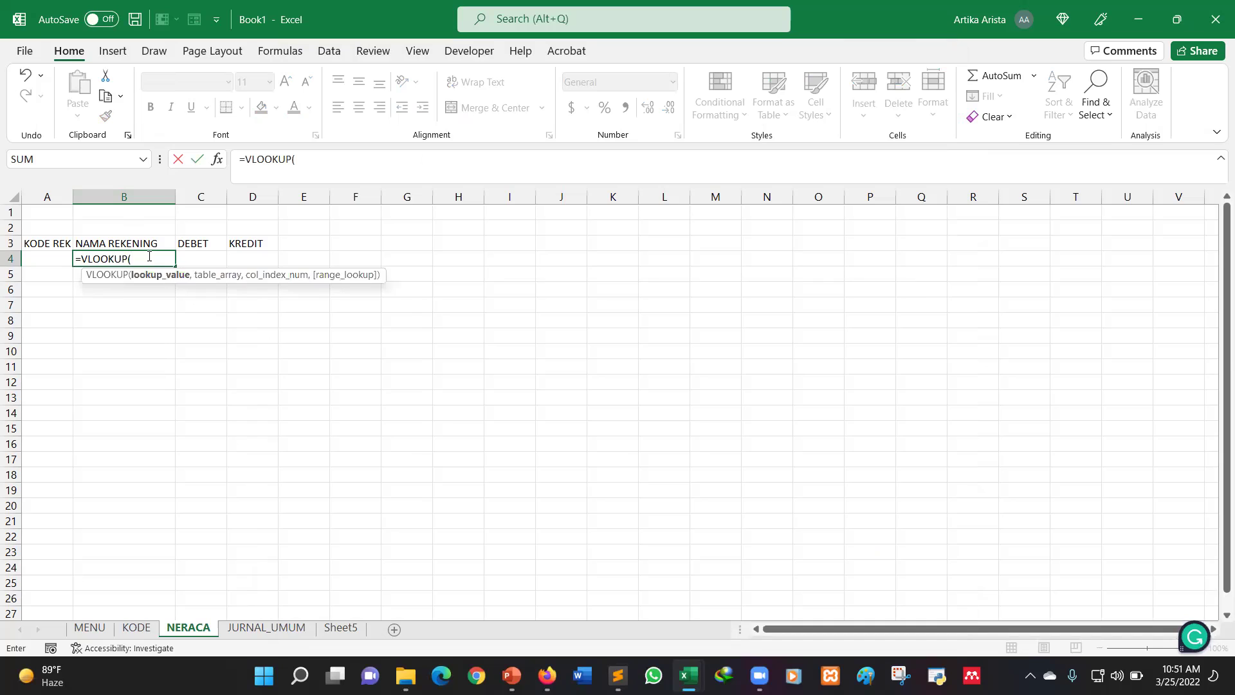
{"action": "left_click", "coordinate": [58, 256]}
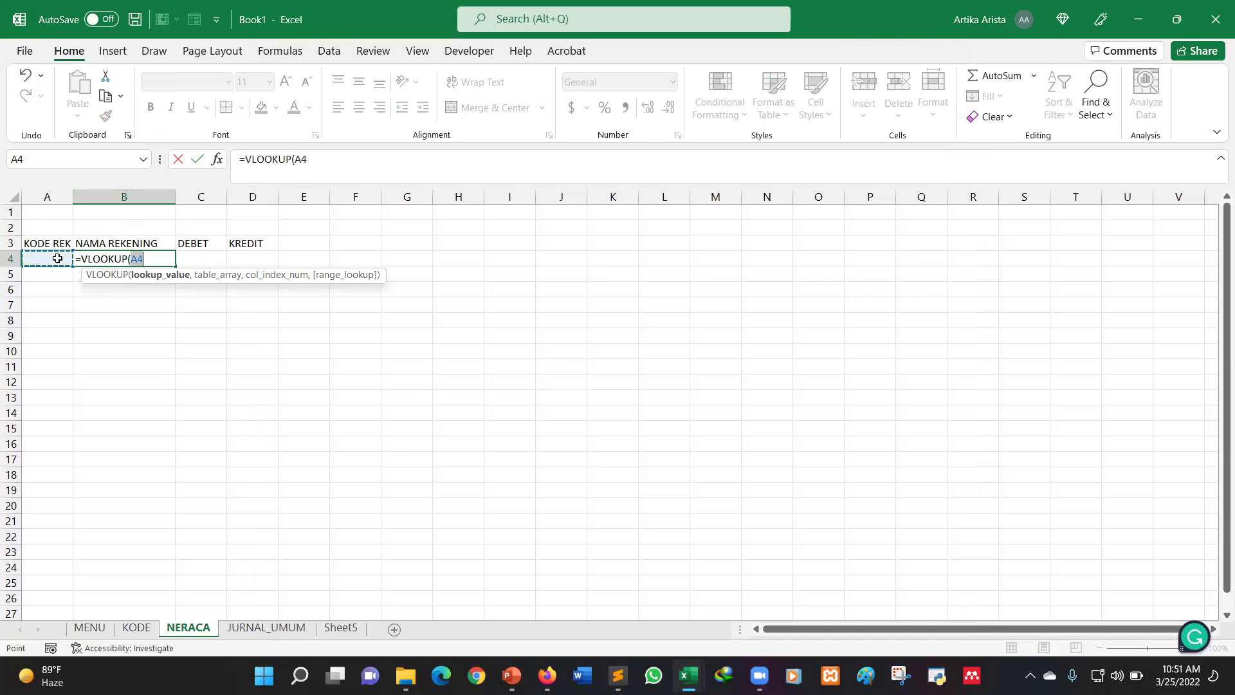
{"action": "left_click", "coordinate": [327, 166]}
{"action": "type", "text": ",KODE_REK"}
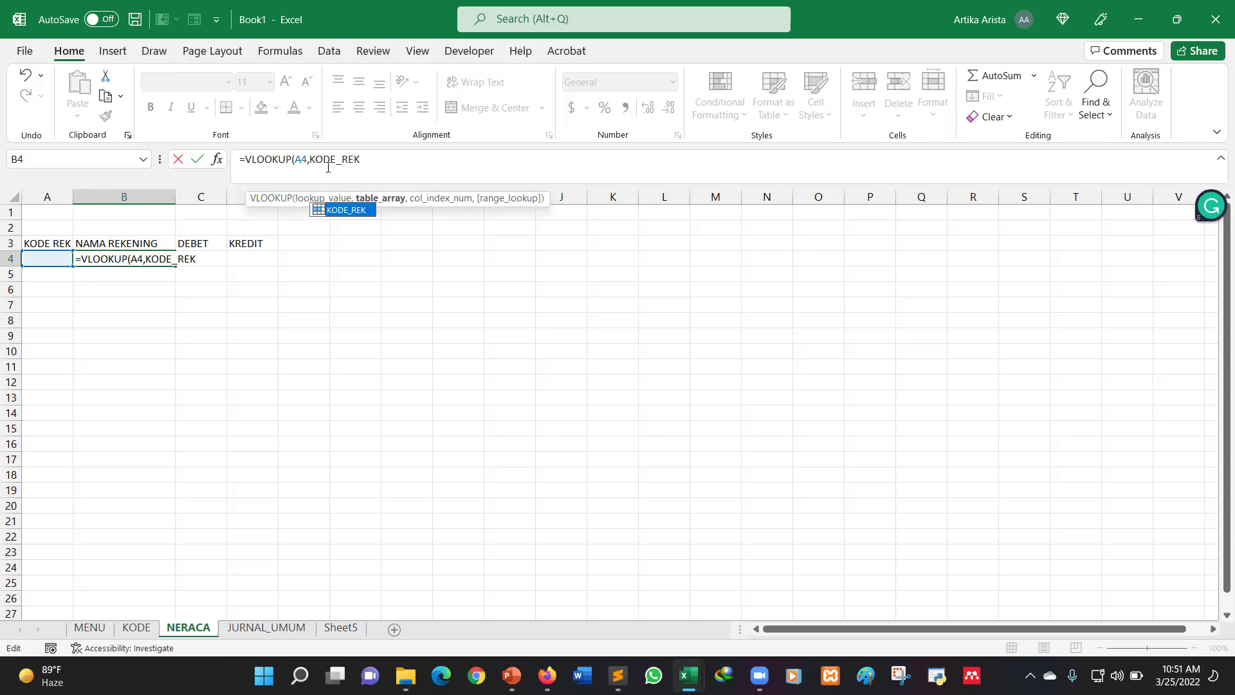
{"action": "type", "text": ",2,0"}
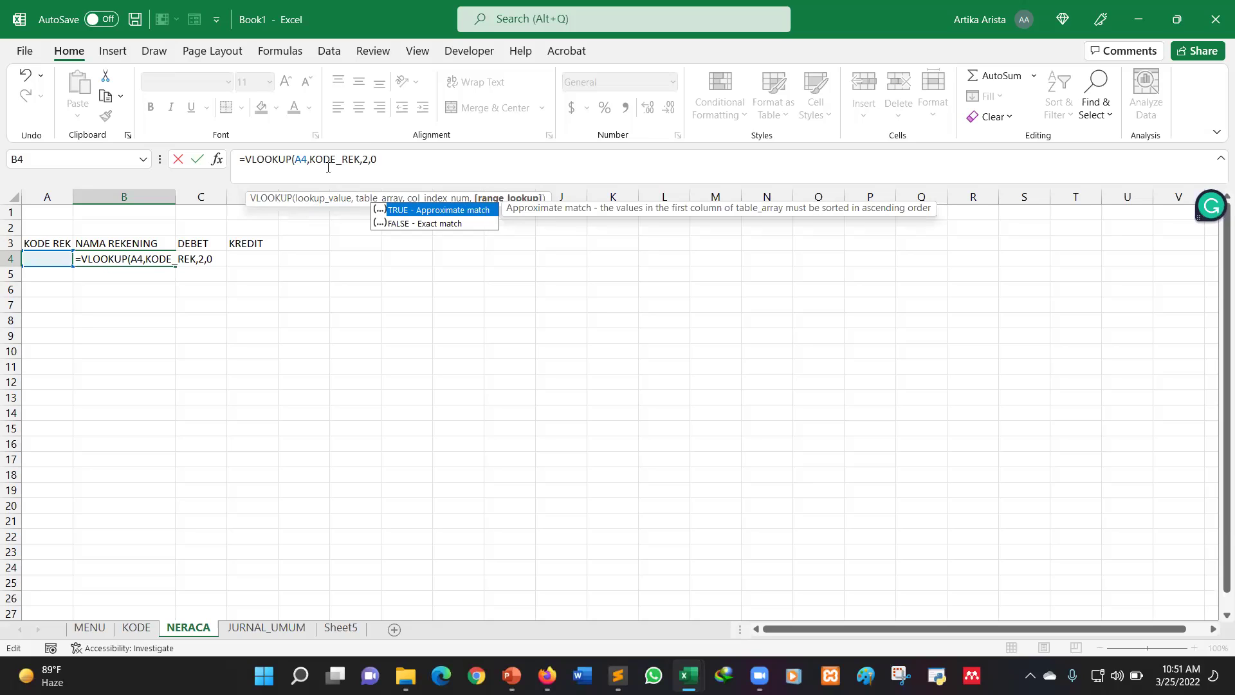
{"action": "type", "text": ")"}
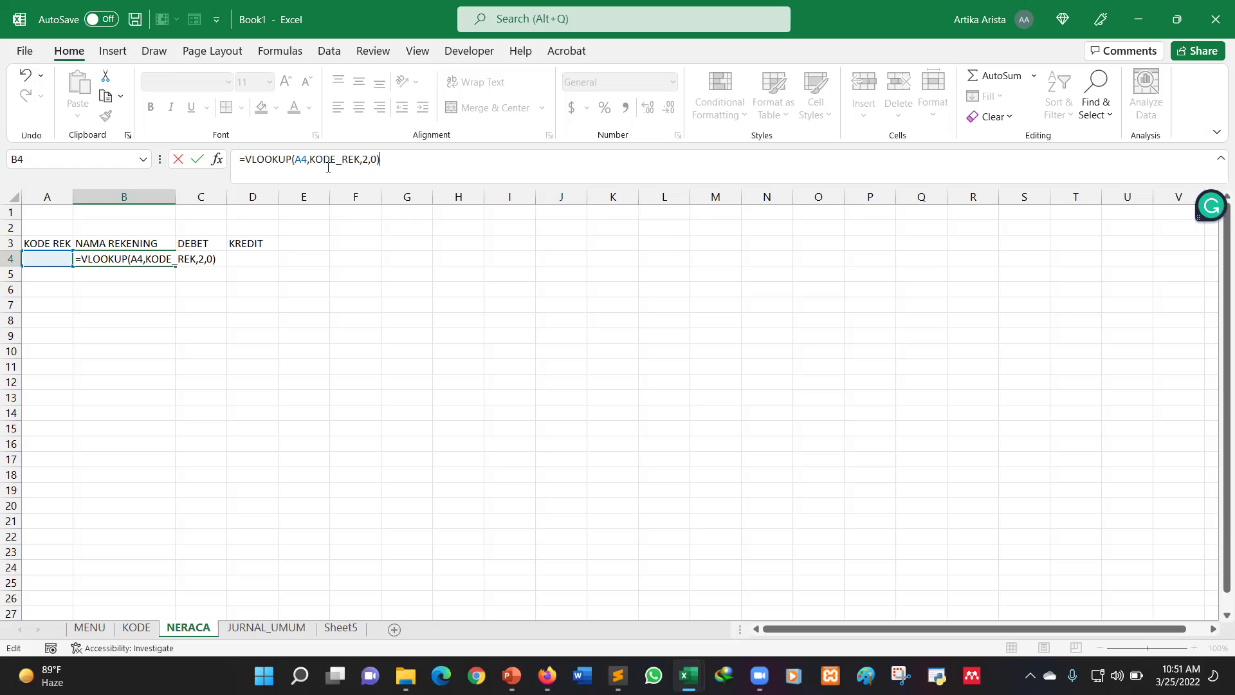
{"action": "key", "text": "Return"}
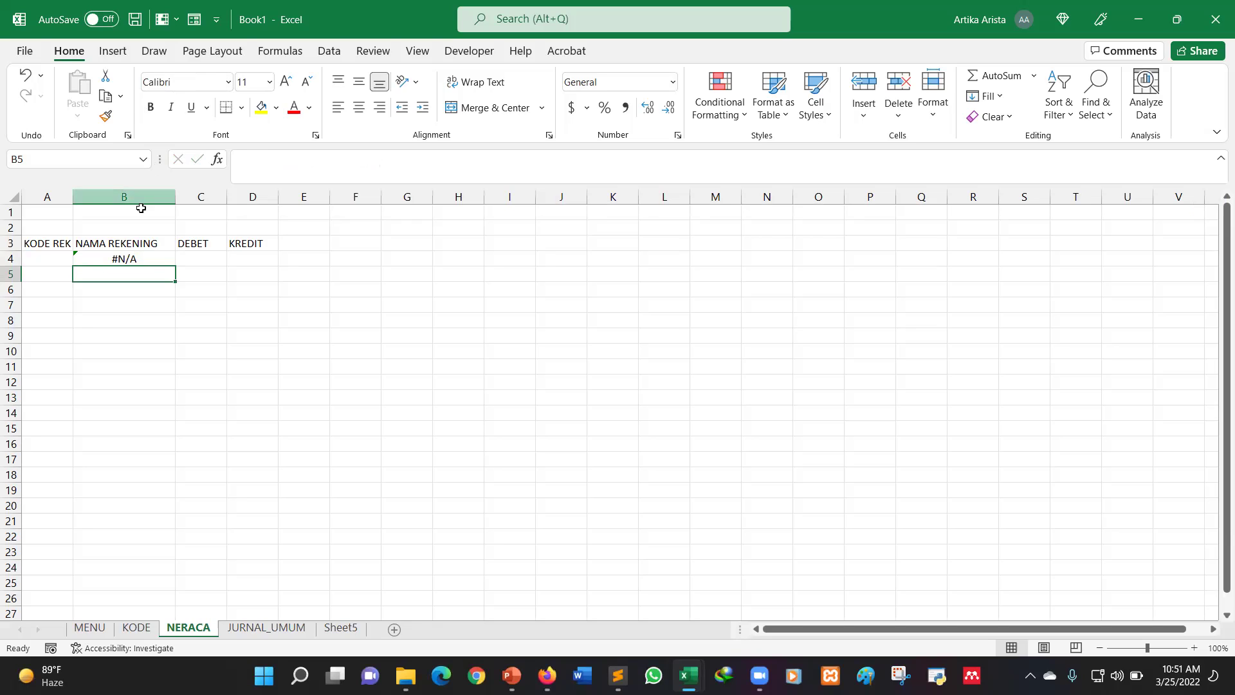
Review the arguments of the VLOOKUP formula in B4 and keep that cell selected.
{"action": "left_click", "coordinate": [128, 257]}
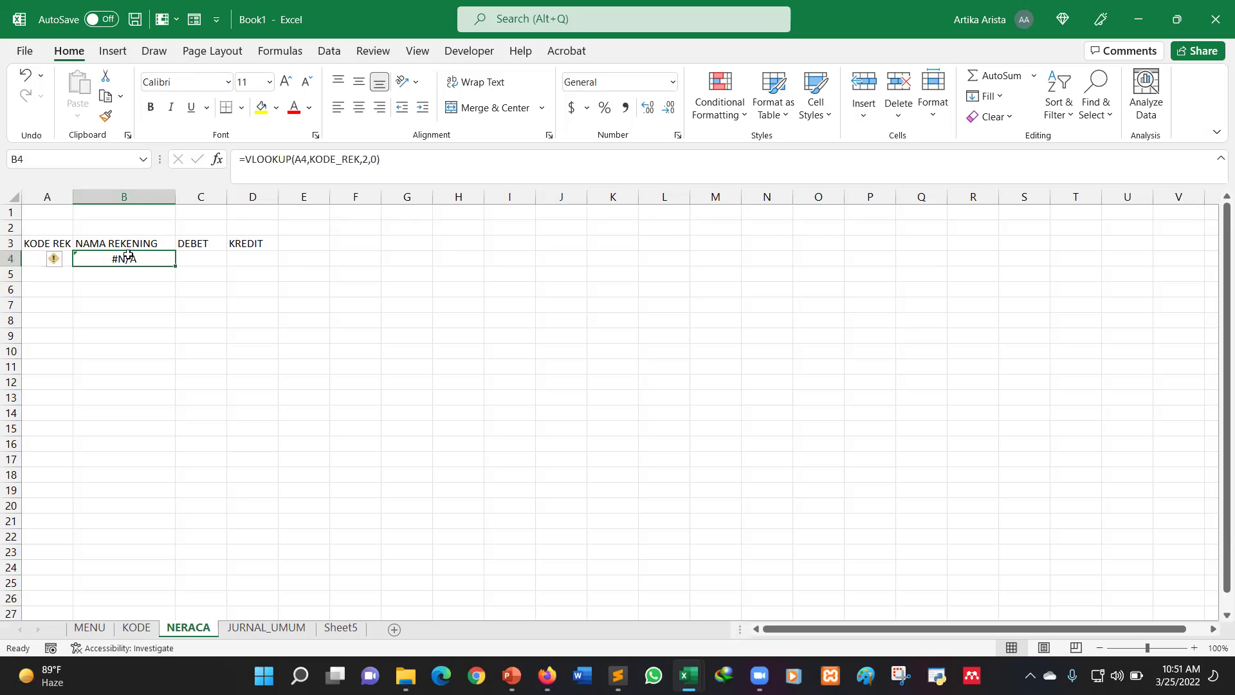
{"action": "left_click", "coordinate": [301, 159]}
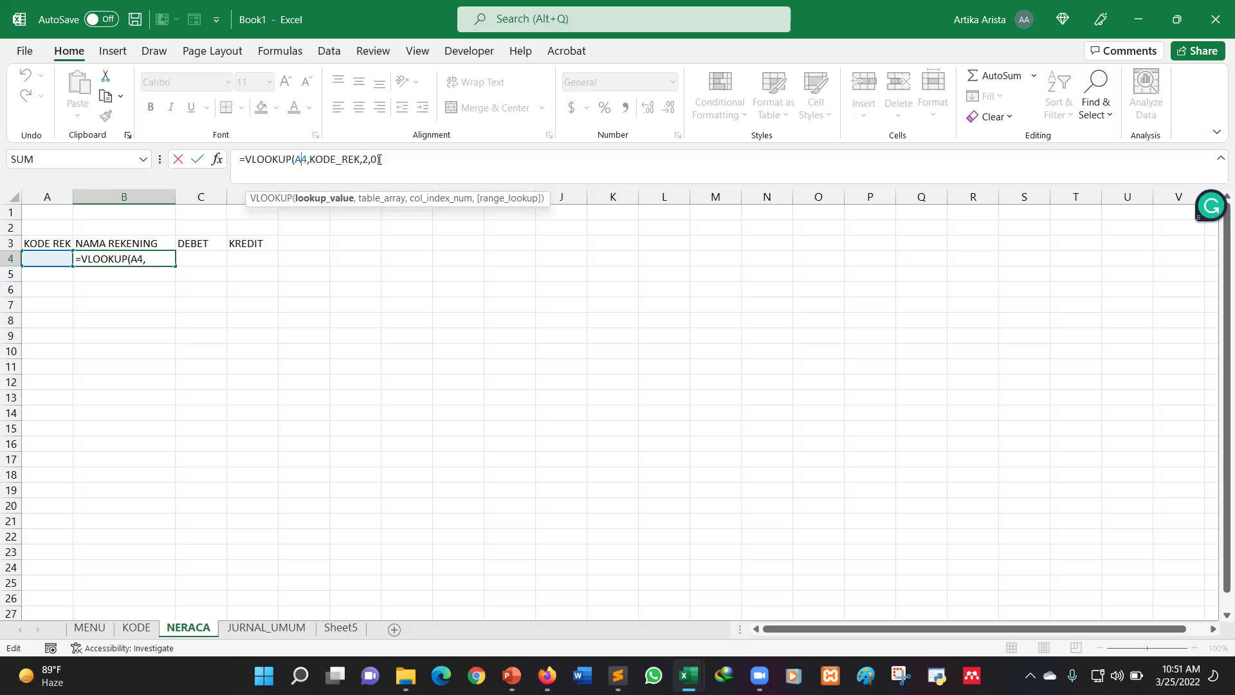
{"action": "left_click", "coordinate": [431, 159]}
{"action": "key", "text": "Return"}
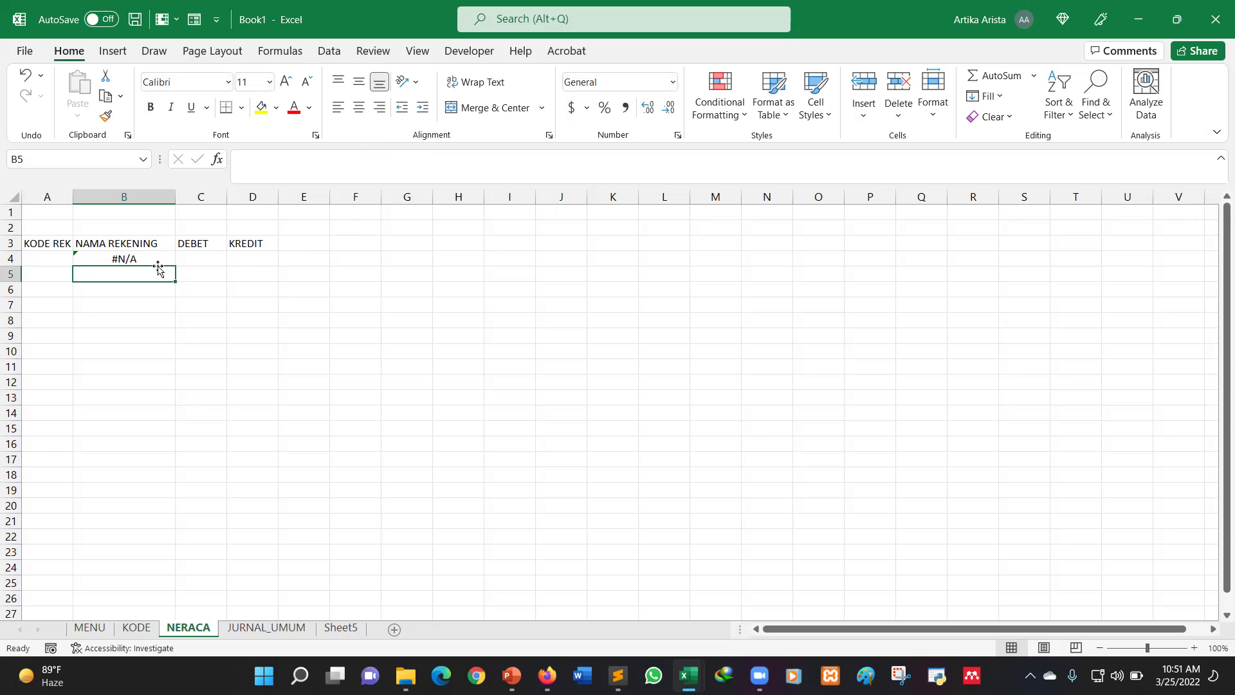
{"action": "left_click", "coordinate": [148, 247]}
{"action": "left_click", "coordinate": [153, 266]}
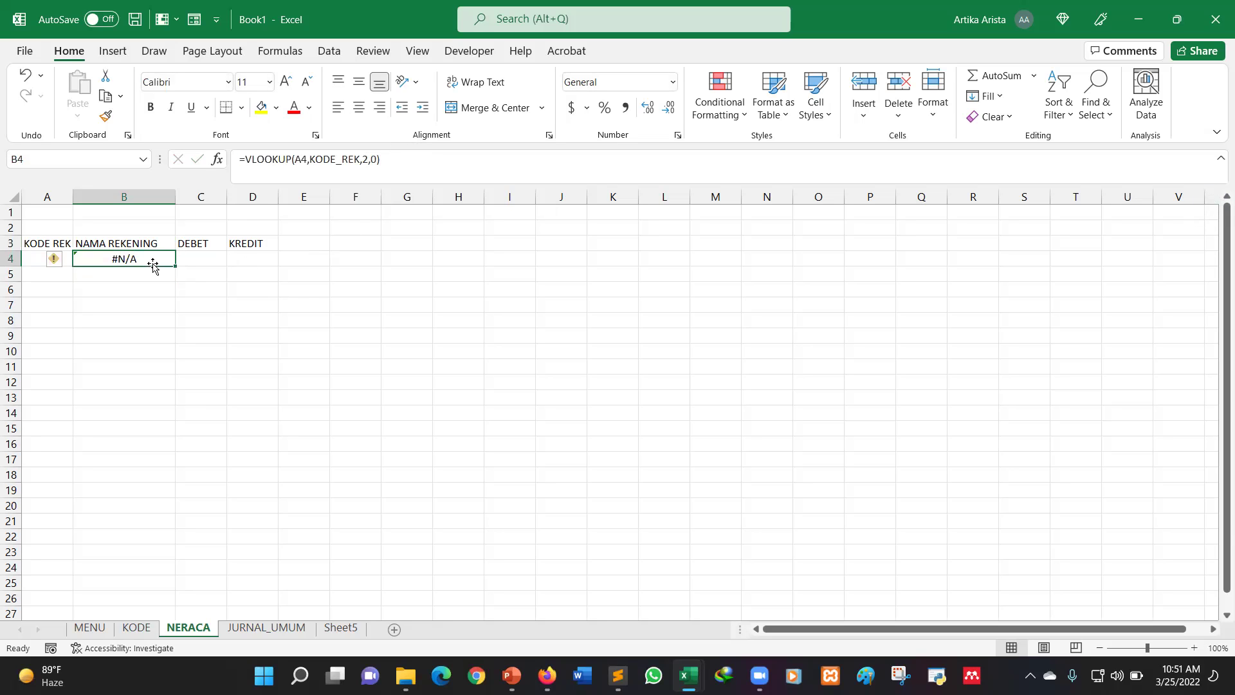
{"action": "left_click", "coordinate": [199, 21]}
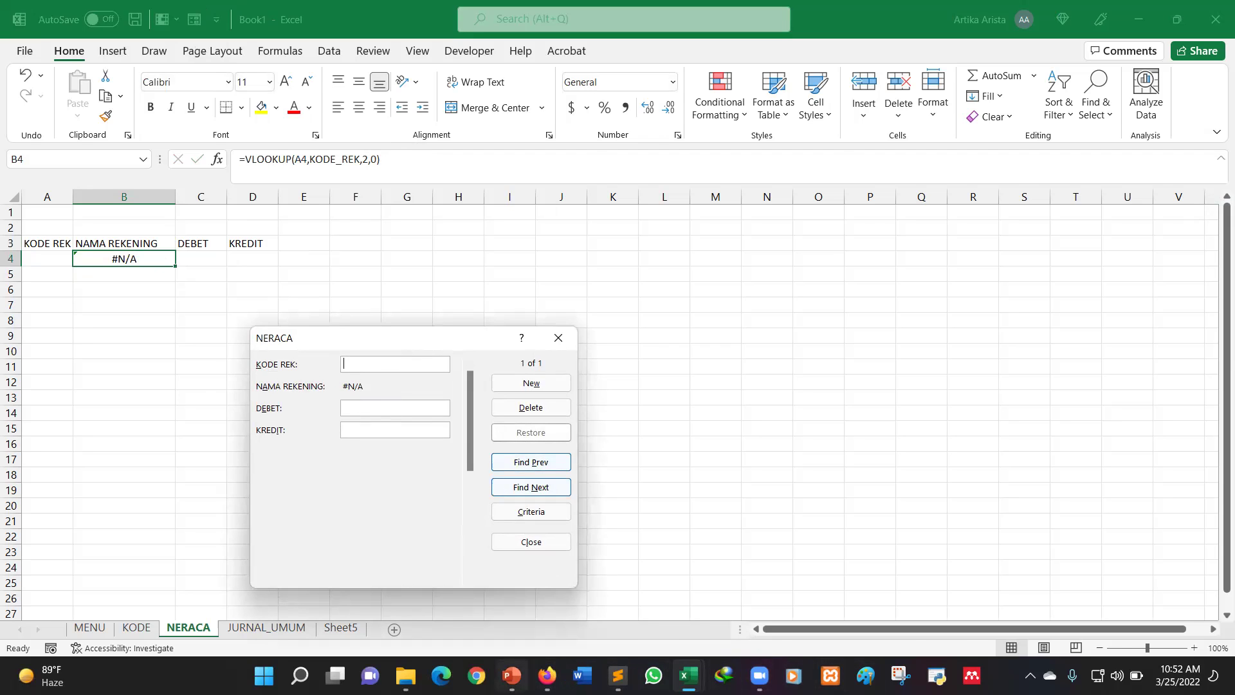
{"action": "left_click", "coordinate": [512, 674]}
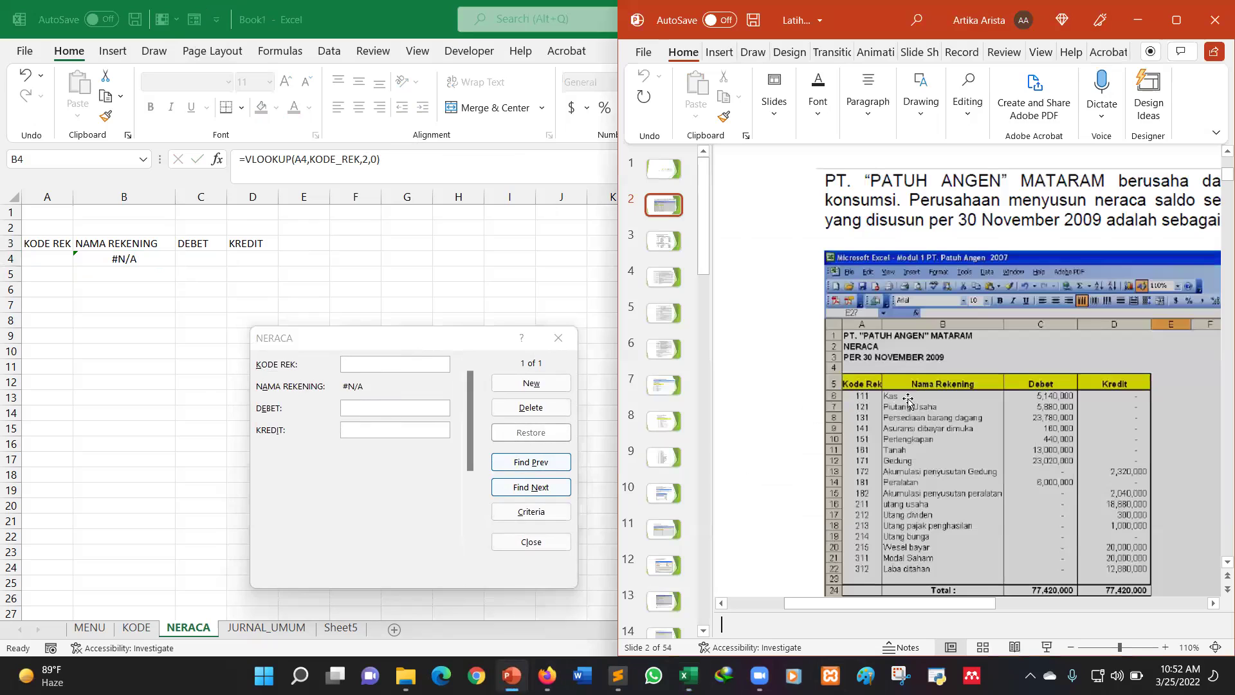
{"action": "left_click", "coordinate": [419, 361]}
{"action": "type", "text": "111"}
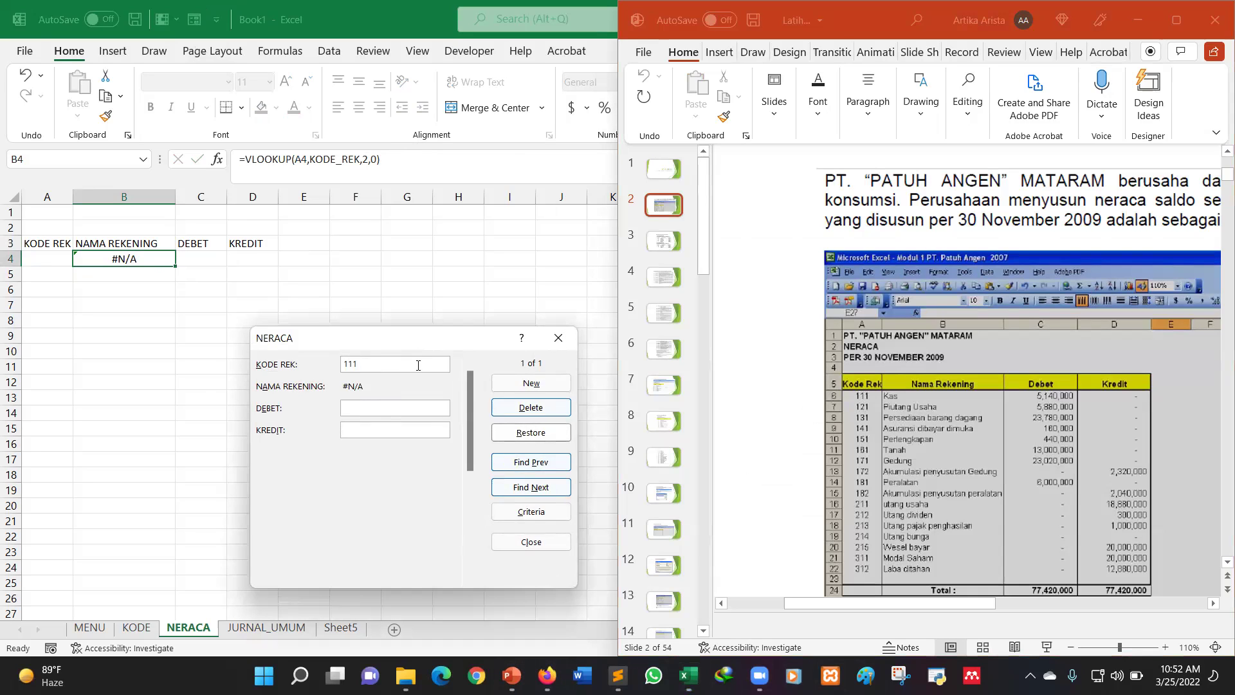
{"action": "left_click", "coordinate": [559, 339]}
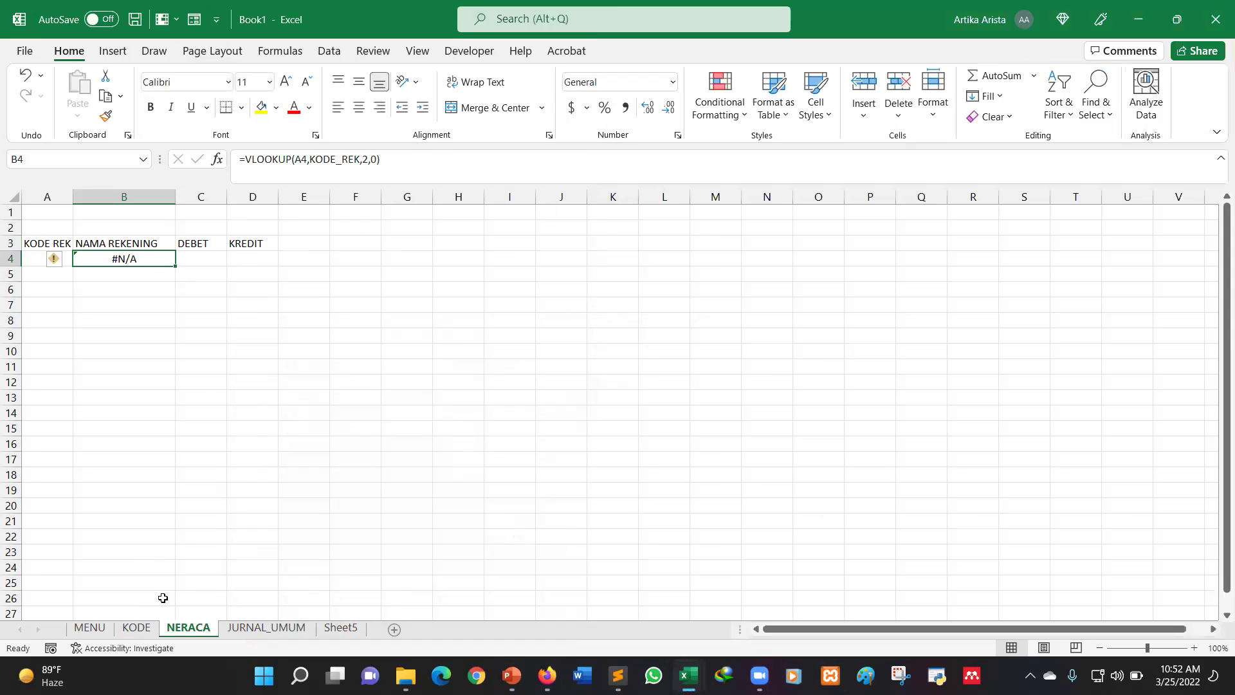
Check the KODE sheet, then open the NERACA data entry form beside the trial balance slide in PowerPoint.
{"action": "left_click", "coordinate": [135, 629]}
{"action": "left_click", "coordinate": [203, 627]}
{"action": "left_click", "coordinate": [194, 19]}
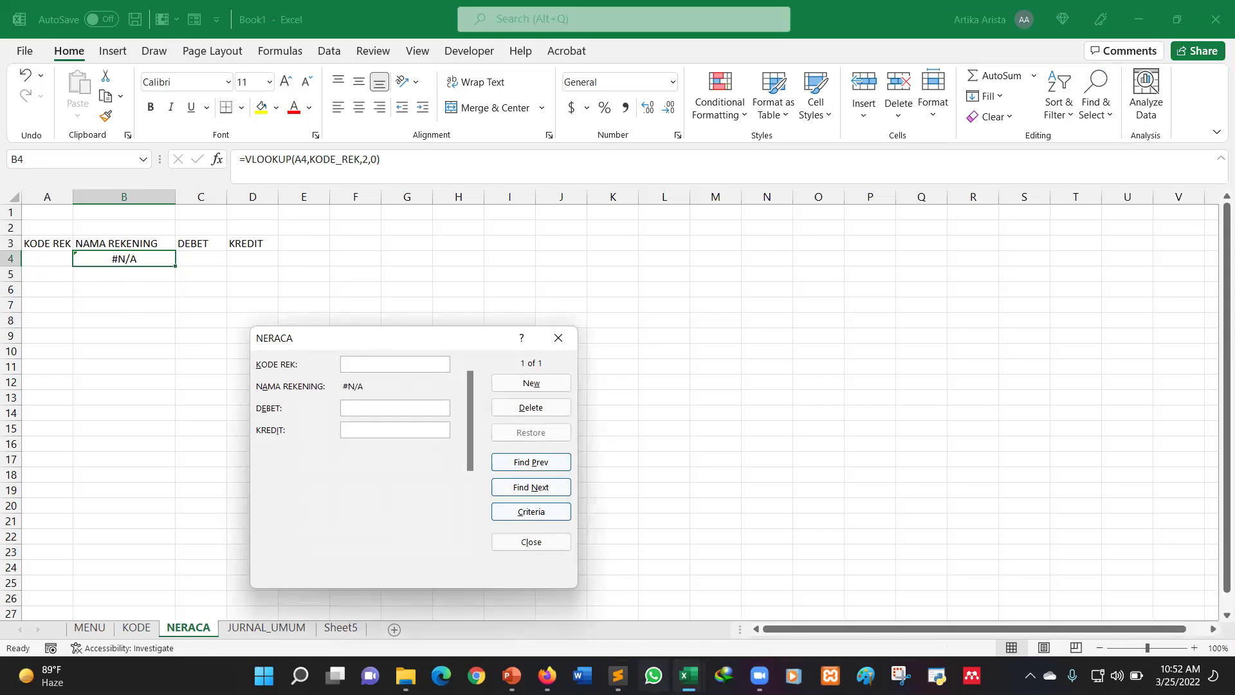
{"action": "left_click", "coordinate": [512, 675]}
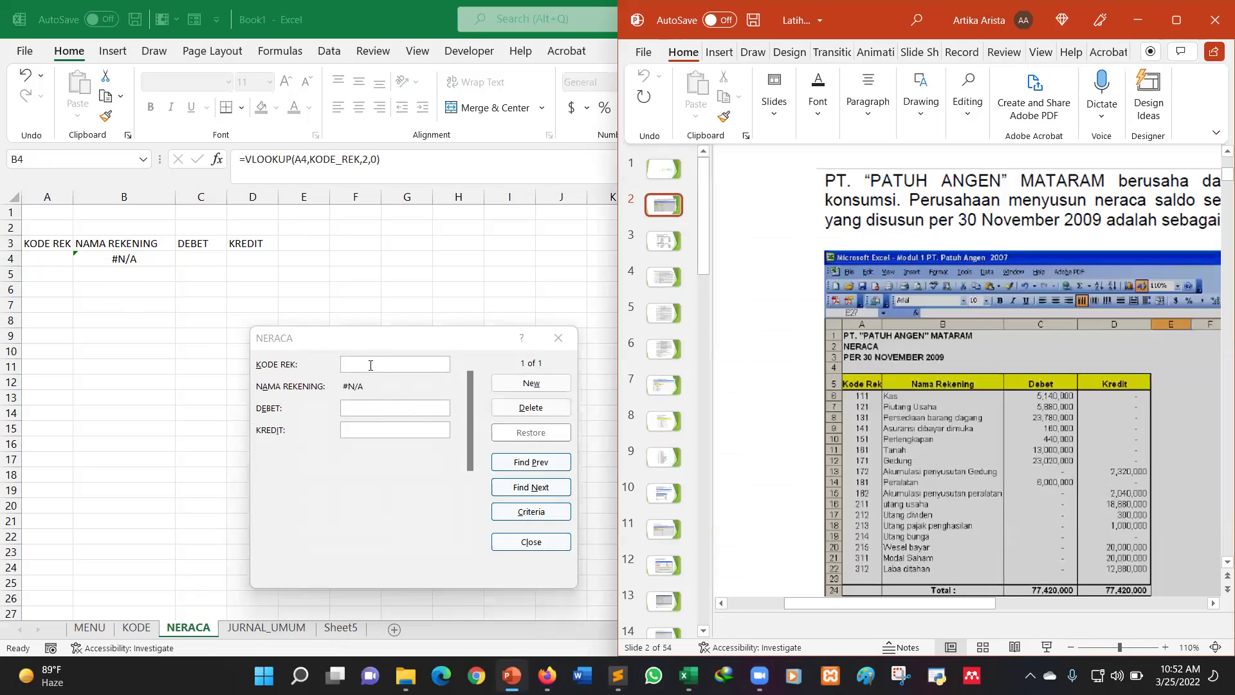
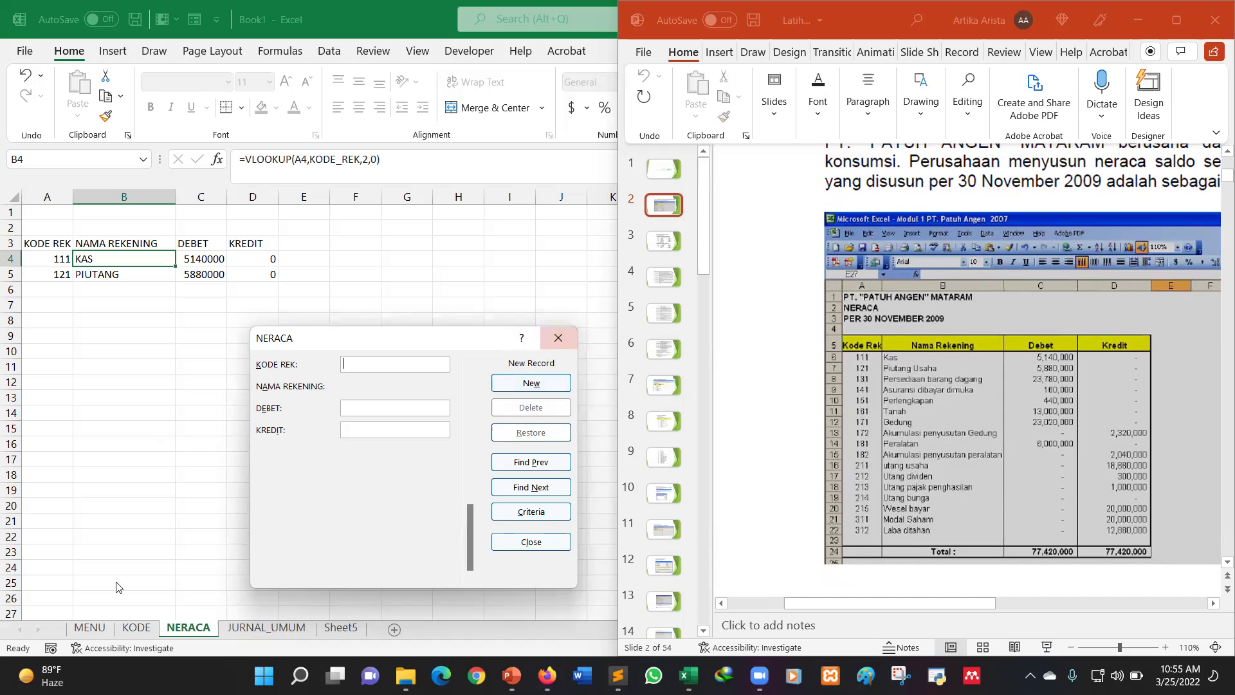
Close the NERACA data entry form and switch to the JURNAL_UMUM sheet in the maximized Book1 workbook.
{"action": "left_click", "coordinate": [44, 675]}
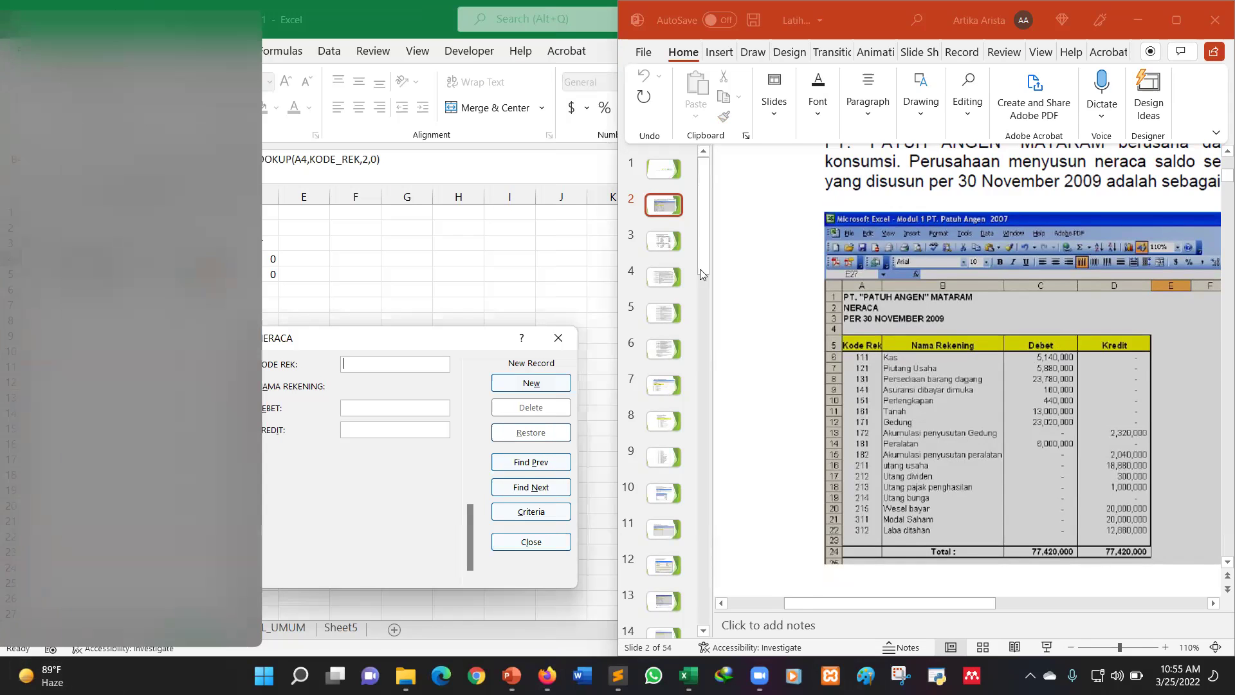
{"action": "left_click", "coordinate": [555, 346]}
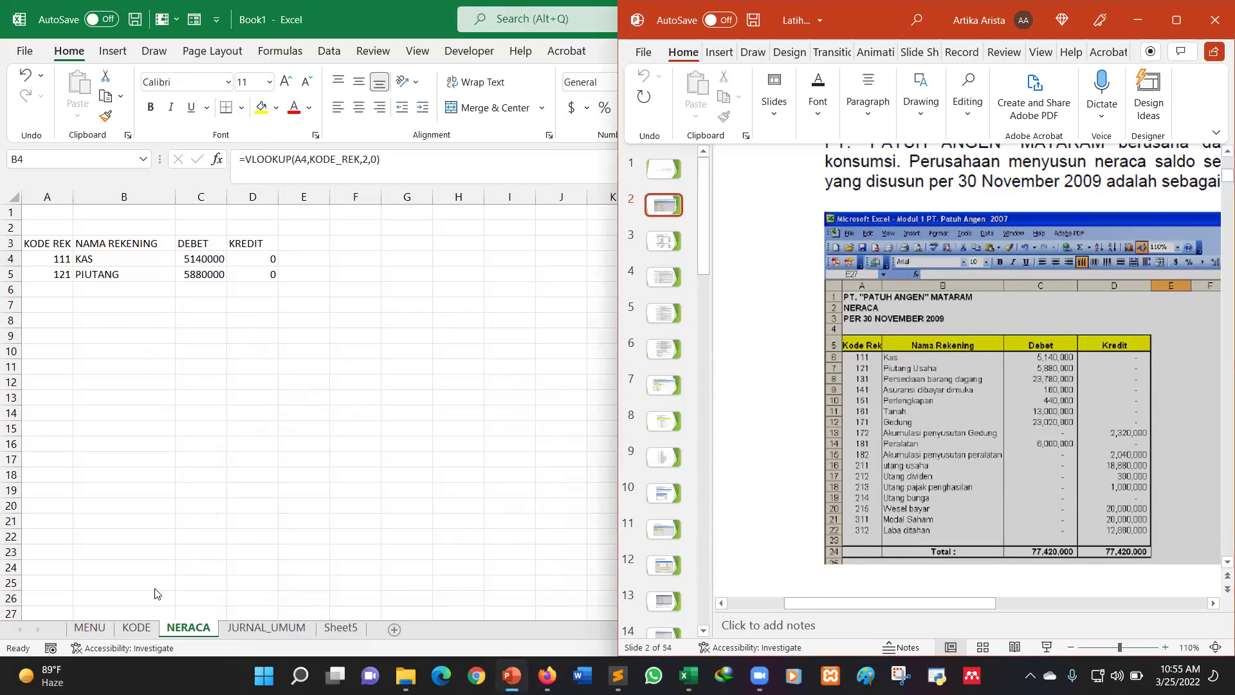
{"action": "key", "text": "super+Up"}
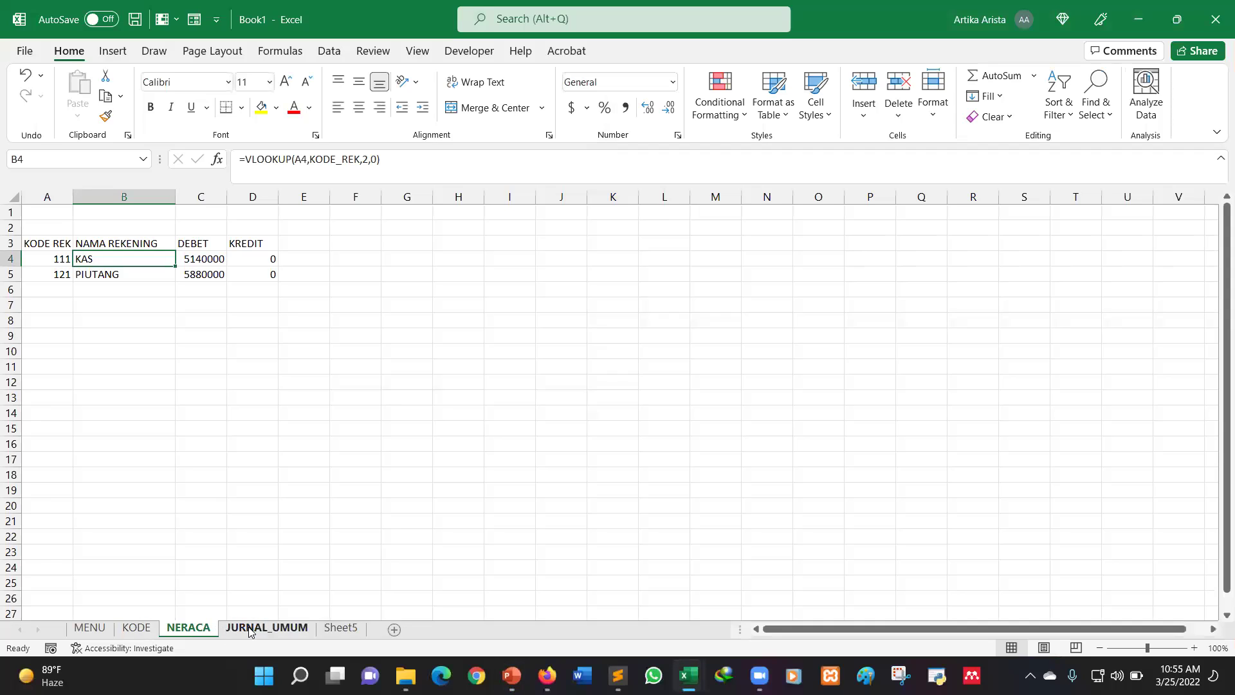
{"action": "left_click", "coordinate": [249, 629]}
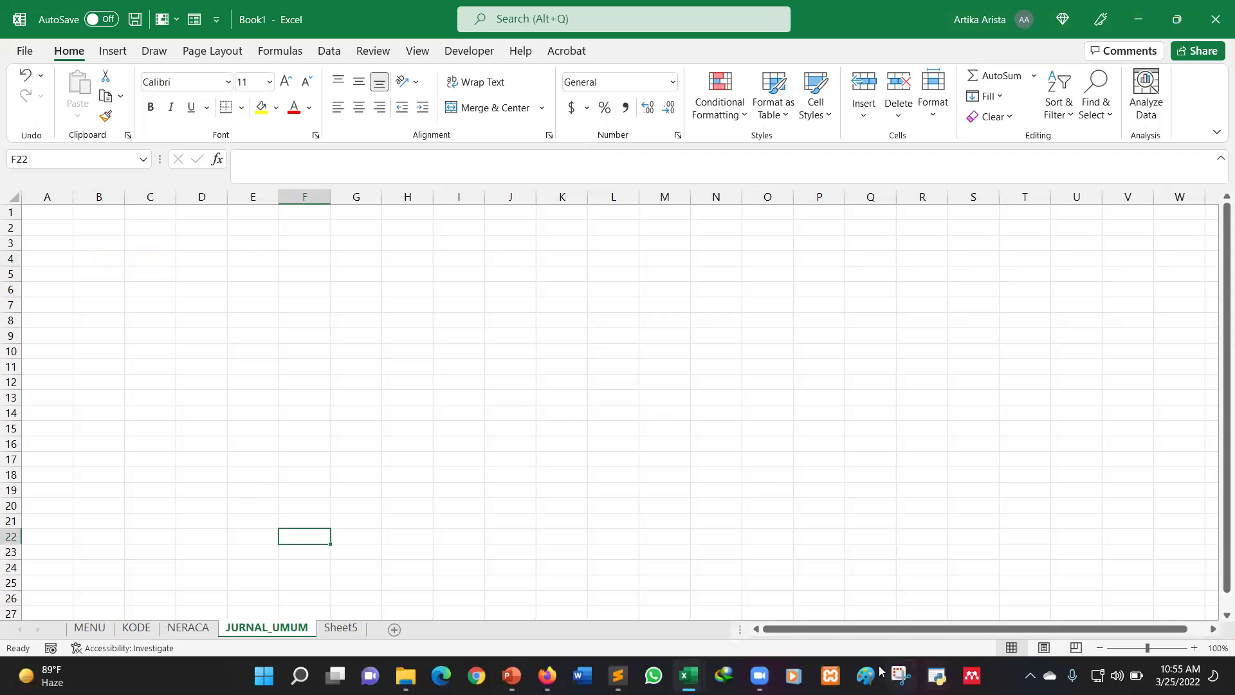
Switch to the PowerPoint presentation and examine the December 2009 transaction list on slides 4 and 5 at 70% zoom.
{"action": "left_click", "coordinate": [512, 675]}
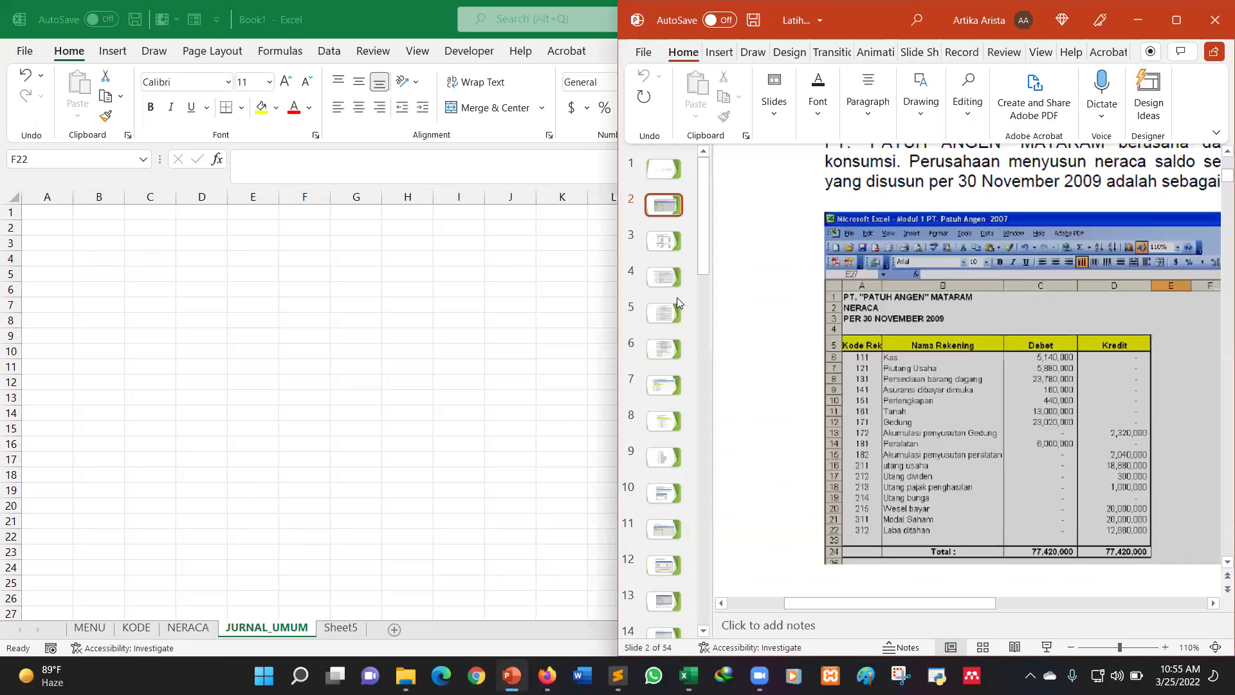
{"action": "left_click", "coordinate": [665, 242]}
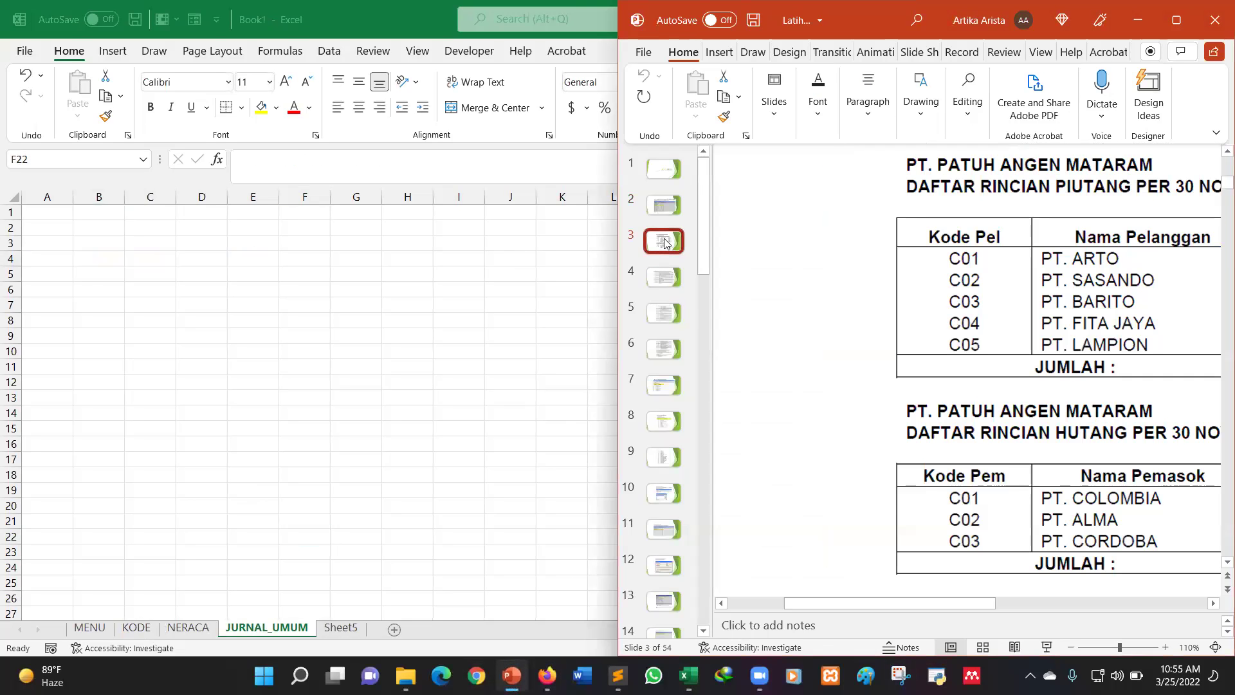
{"action": "key", "text": "Down"}
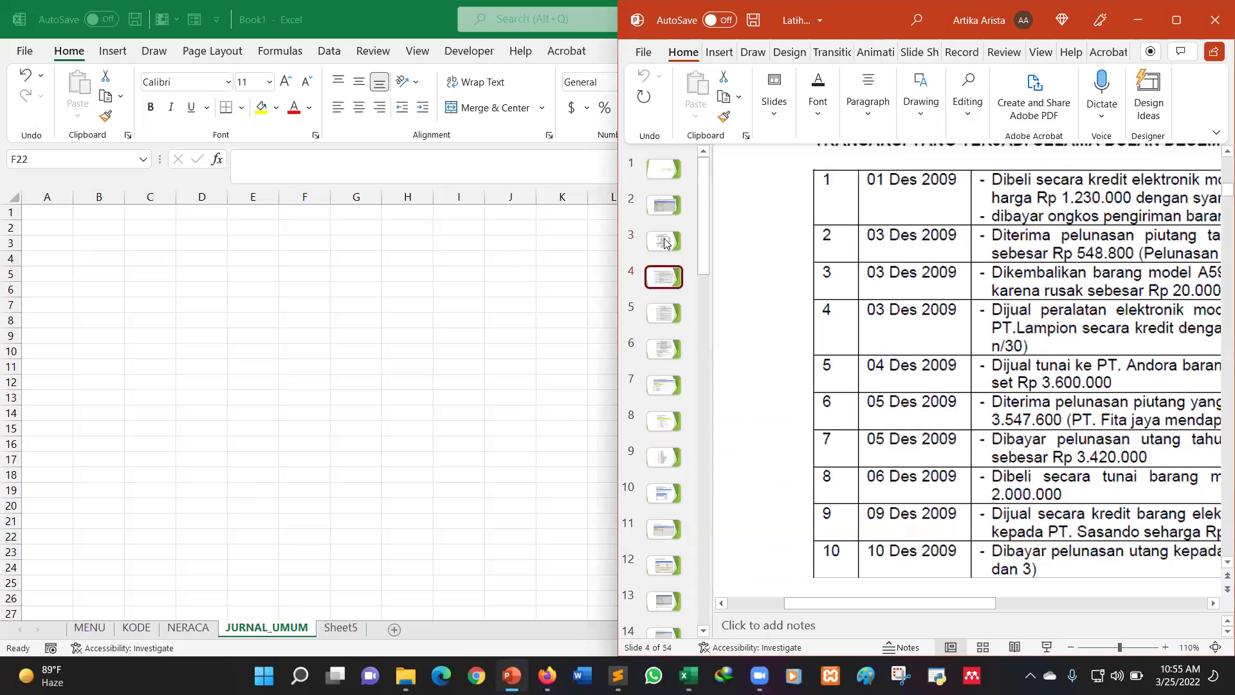
{"action": "left_click", "coordinate": [1071, 647]}
{"action": "left_click", "coordinate": [1071, 647]}
{"action": "left_click", "coordinate": [1070, 647]}
{"action": "left_click", "coordinate": [1070, 647]}
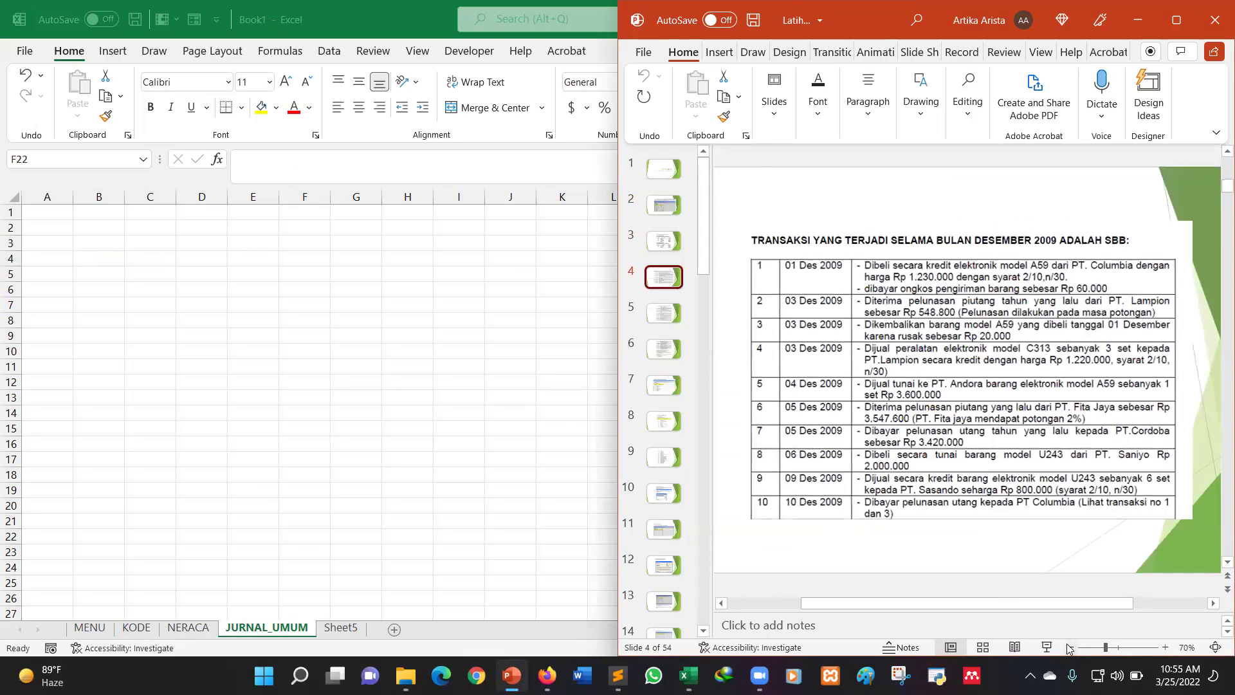
{"action": "left_click", "coordinate": [660, 311]}
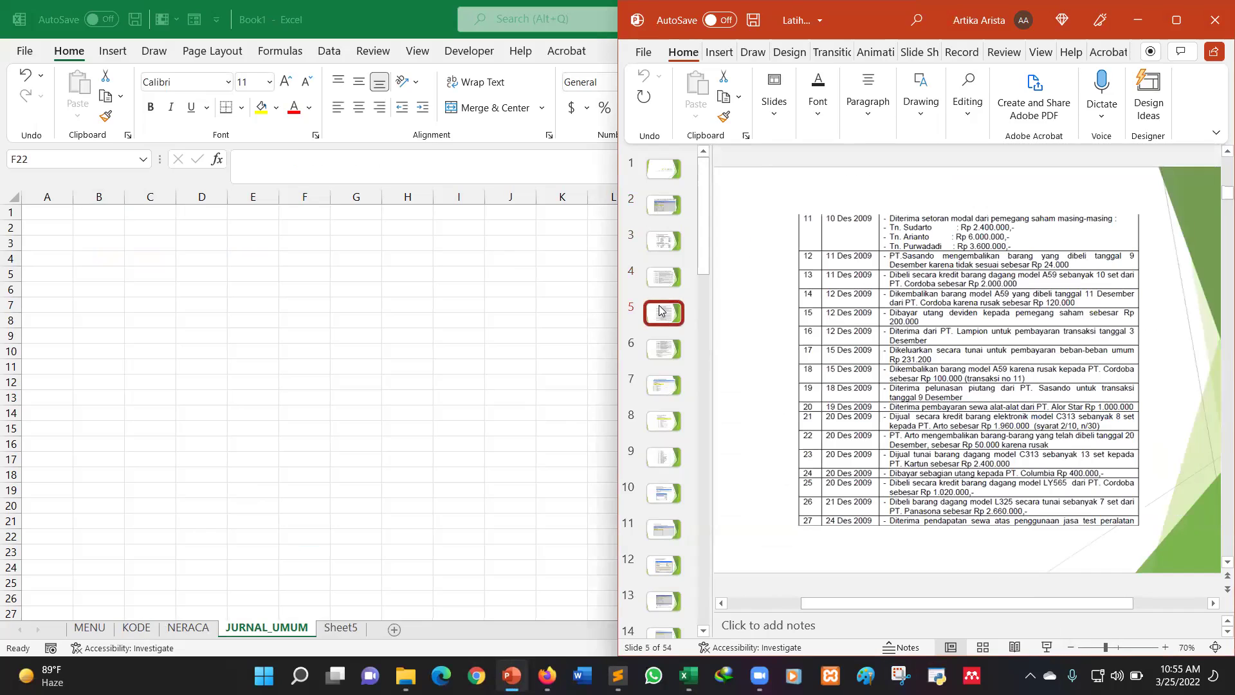
Look through the PowerPoint slides after the transaction list up to the PRAKTIKUM 3: JURNAL UMUM instructions on slide 14.
{"action": "key", "text": "Down"}
{"action": "key", "text": "Down"}
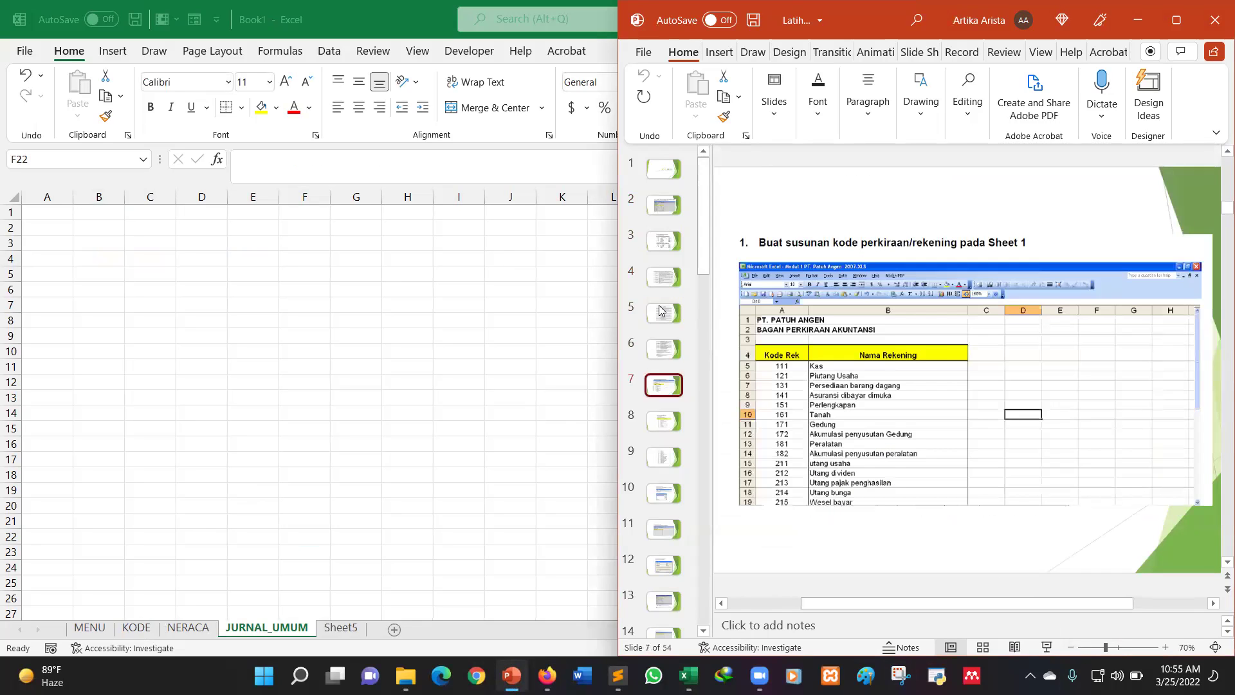
{"action": "key", "text": "Down"}
{"action": "key", "text": "Down"}
{"action": "key", "text": "Down"}
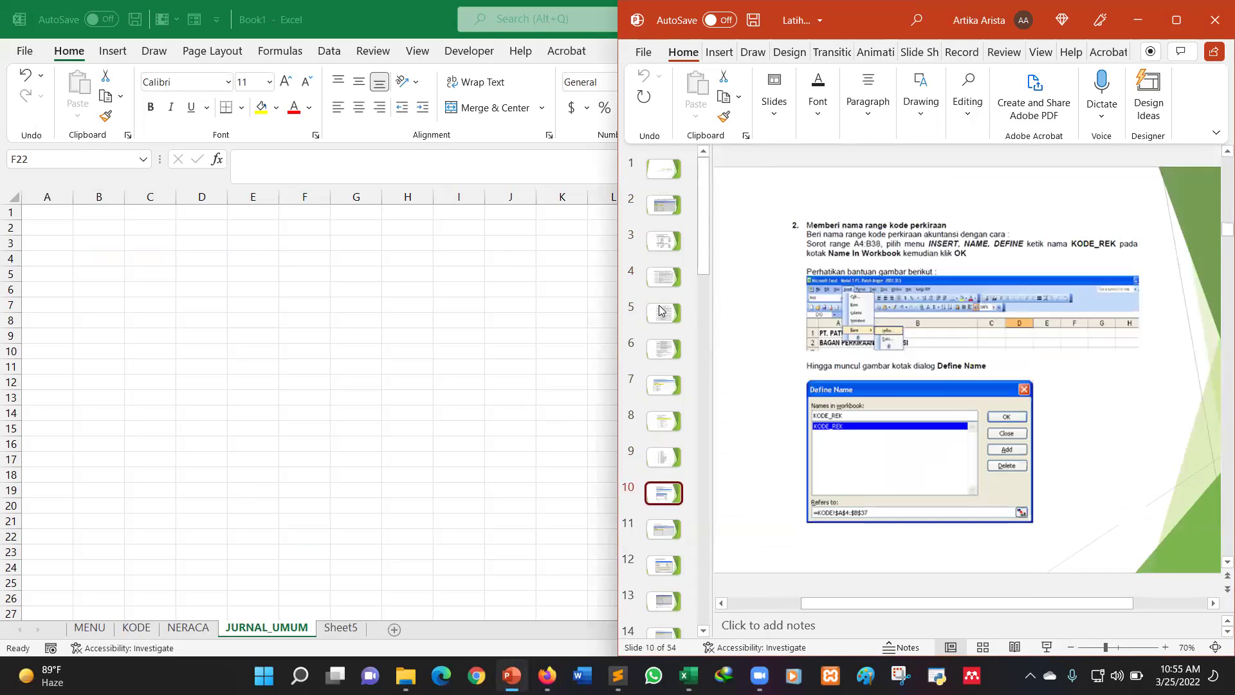
{"action": "key", "text": "Down"}
{"action": "key", "text": "Down"}
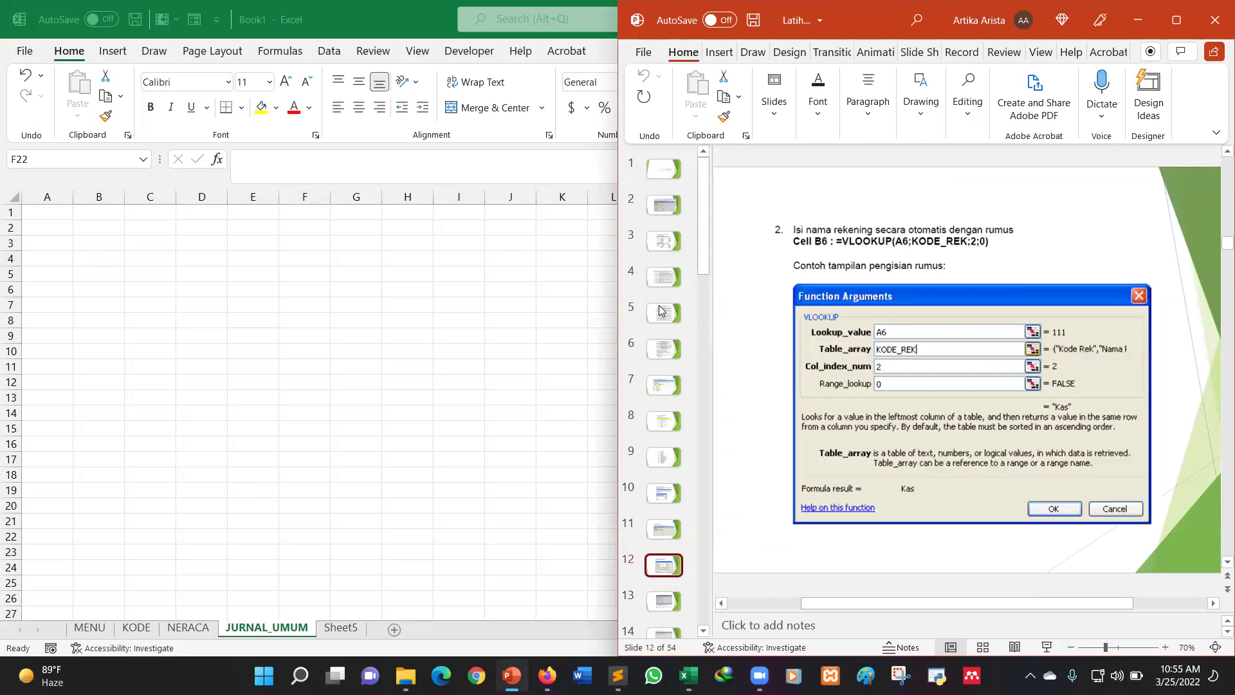
{"action": "key", "text": "Down"}
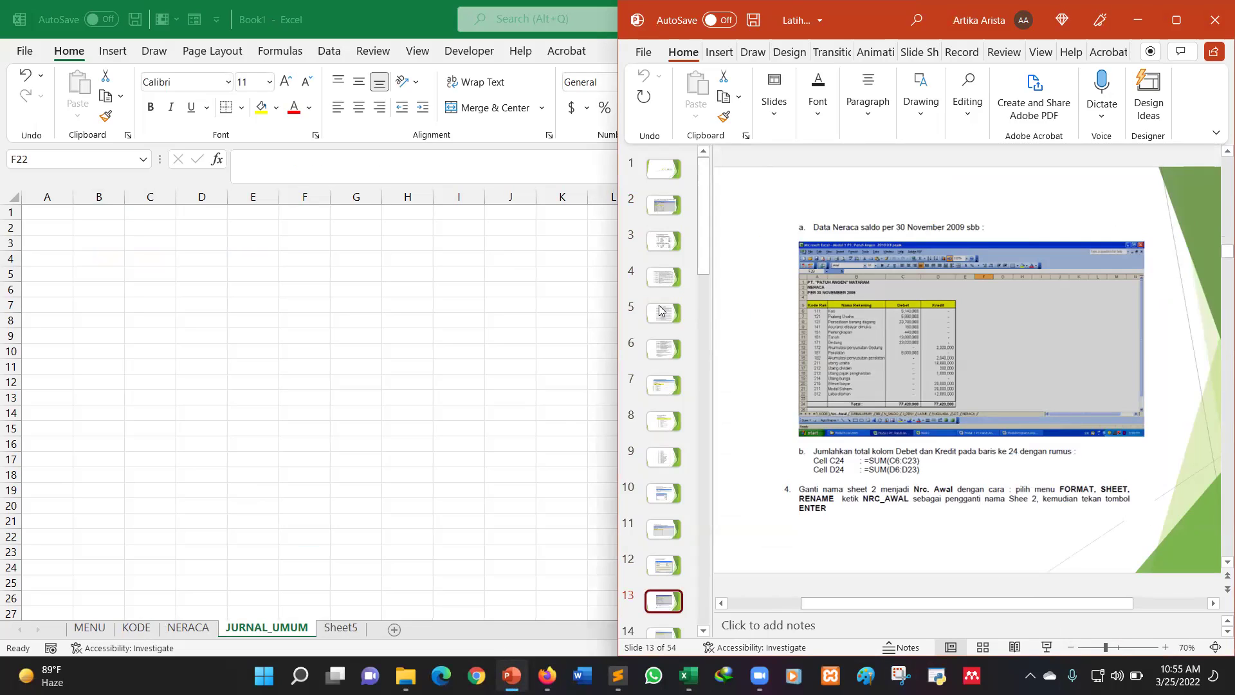
{"action": "key", "text": "Down"}
{"action": "key", "text": "Up"}
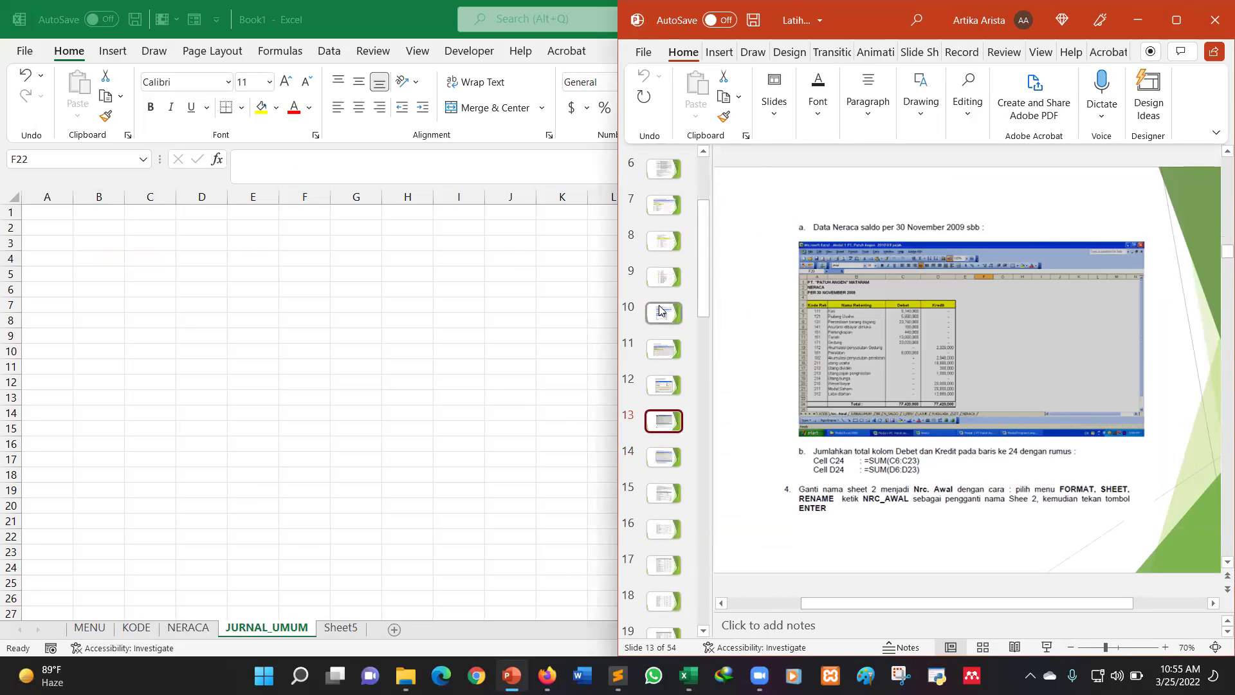
{"action": "key", "text": "Up"}
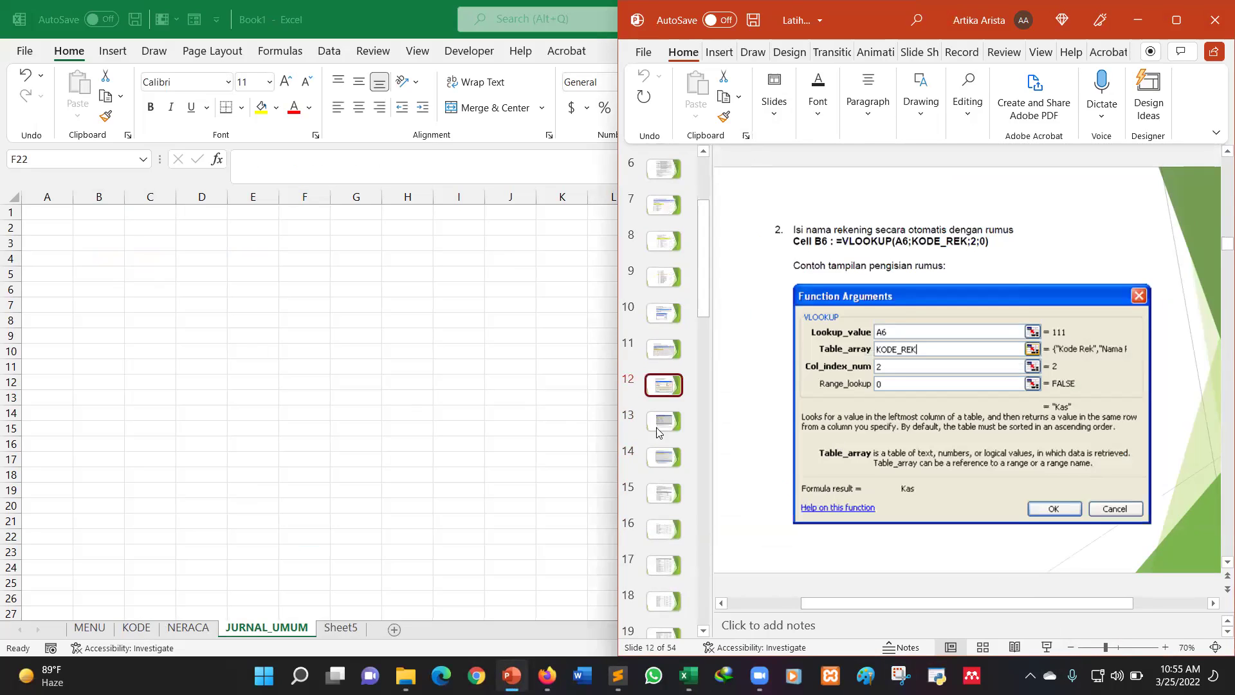
{"action": "key", "text": "Down"}
{"action": "key", "text": "Down"}
{"action": "key", "text": "Down"}
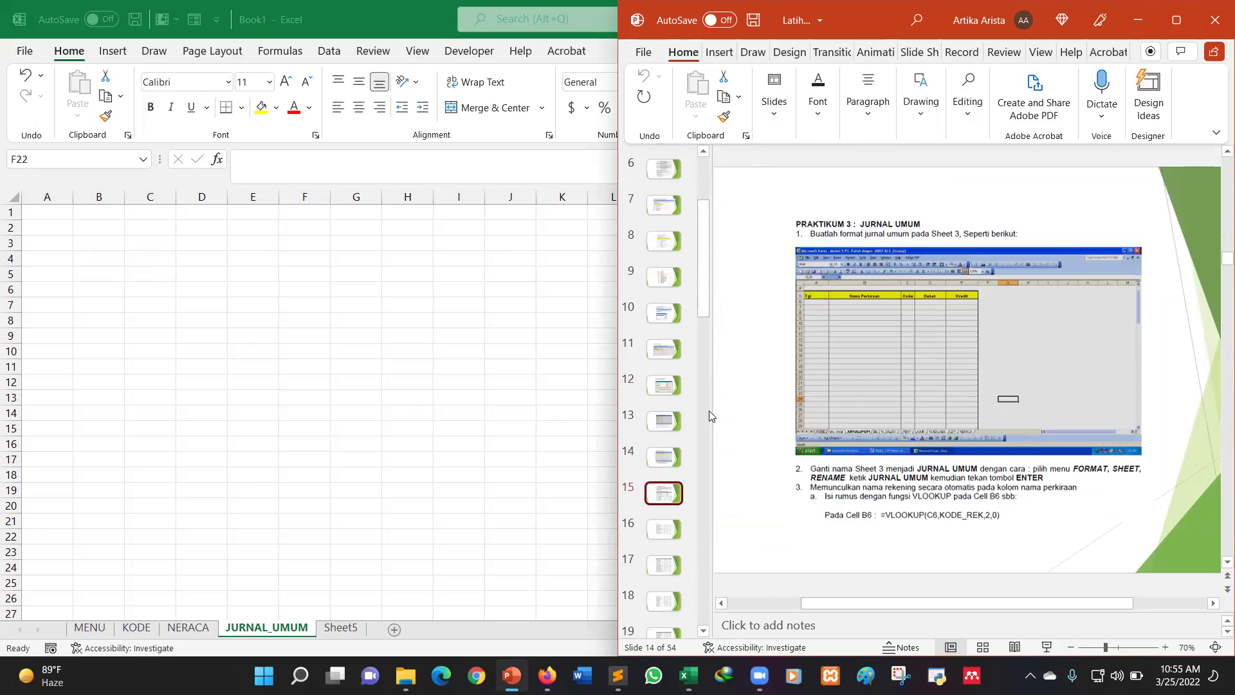
{"action": "key", "text": "Up"}
{"action": "key", "text": "Down"}
{"action": "key", "text": "Up"}
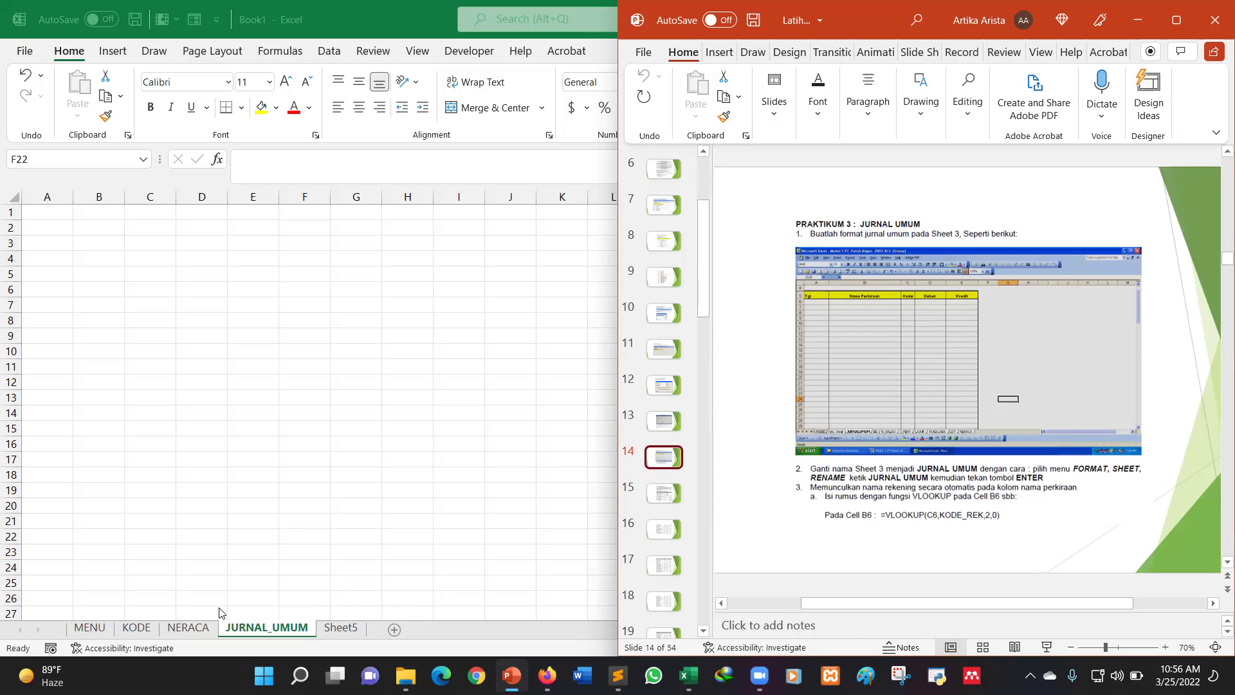
Check the NERACA sheet of the Book1 workbook in Excel and return to the JURNAL_UMUM sheet.
{"action": "left_click", "coordinate": [205, 631]}
{"action": "left_click", "coordinate": [206, 631]}
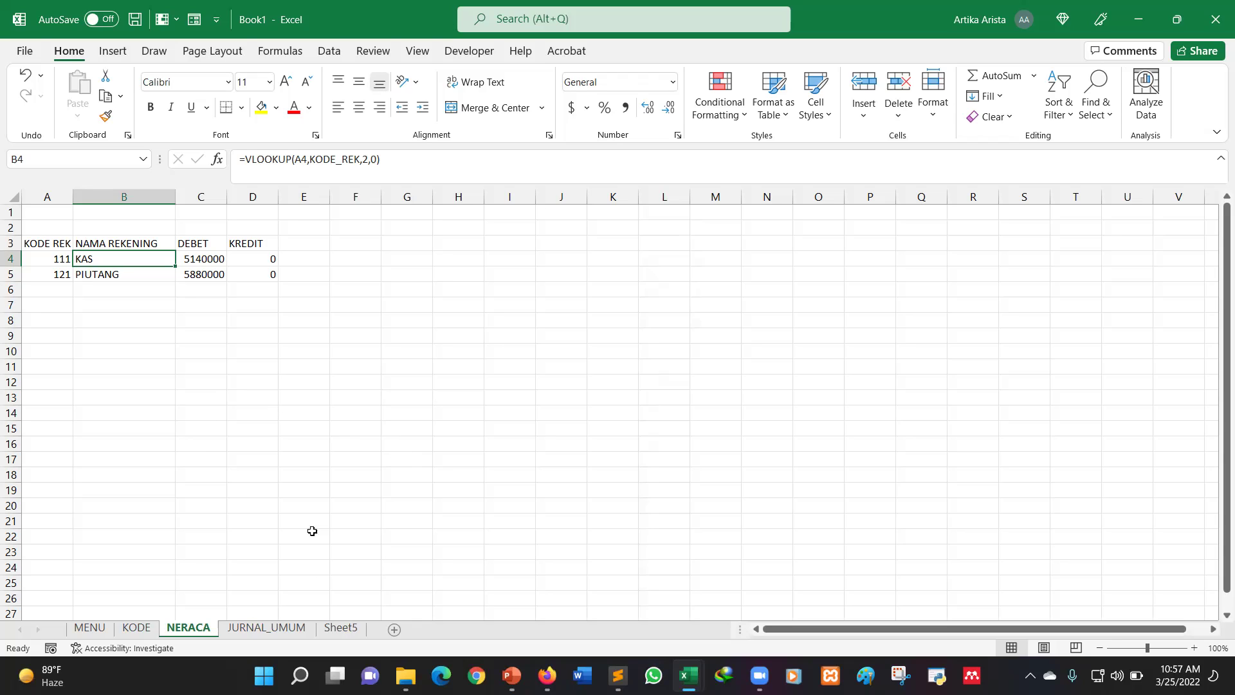
{"action": "left_click", "coordinate": [288, 627]}
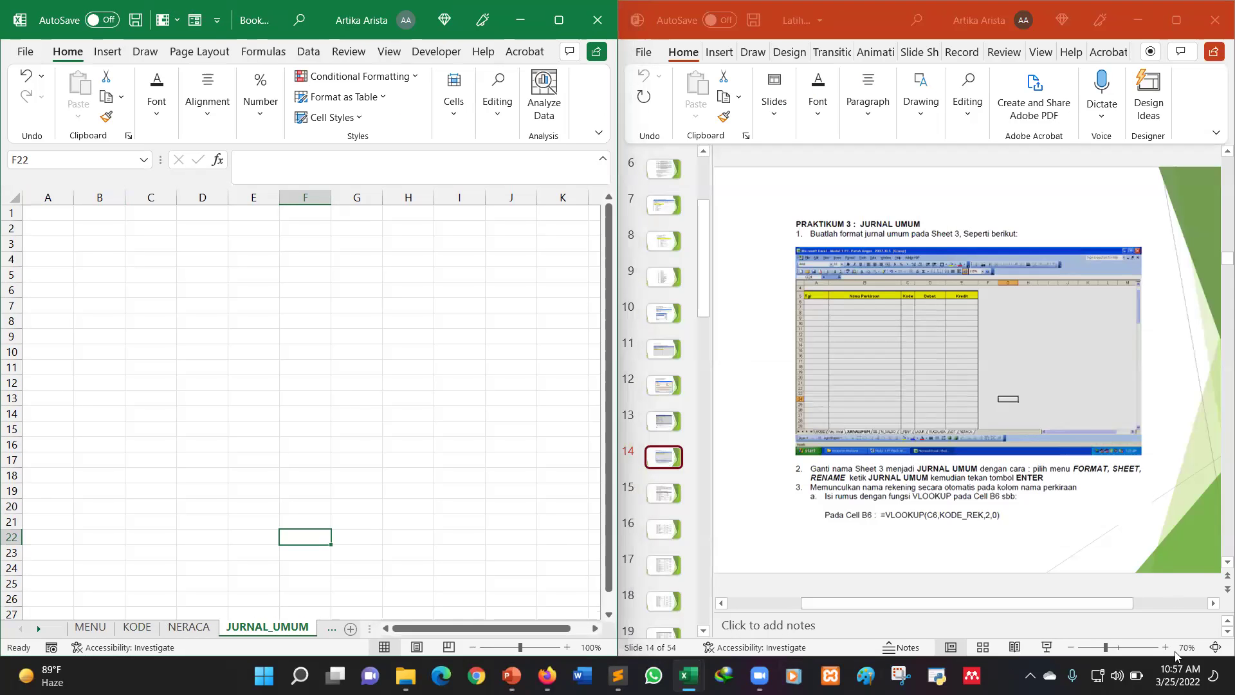
Enlarge the PowerPoint slides to 100% and read the general journal format, rules and entries on slides 14 to 16.
{"action": "left_click", "coordinate": [1168, 653]}
{"action": "left_click", "coordinate": [1166, 647]}
{"action": "left_click", "coordinate": [1166, 647]}
{"action": "left_click", "coordinate": [1166, 648]}
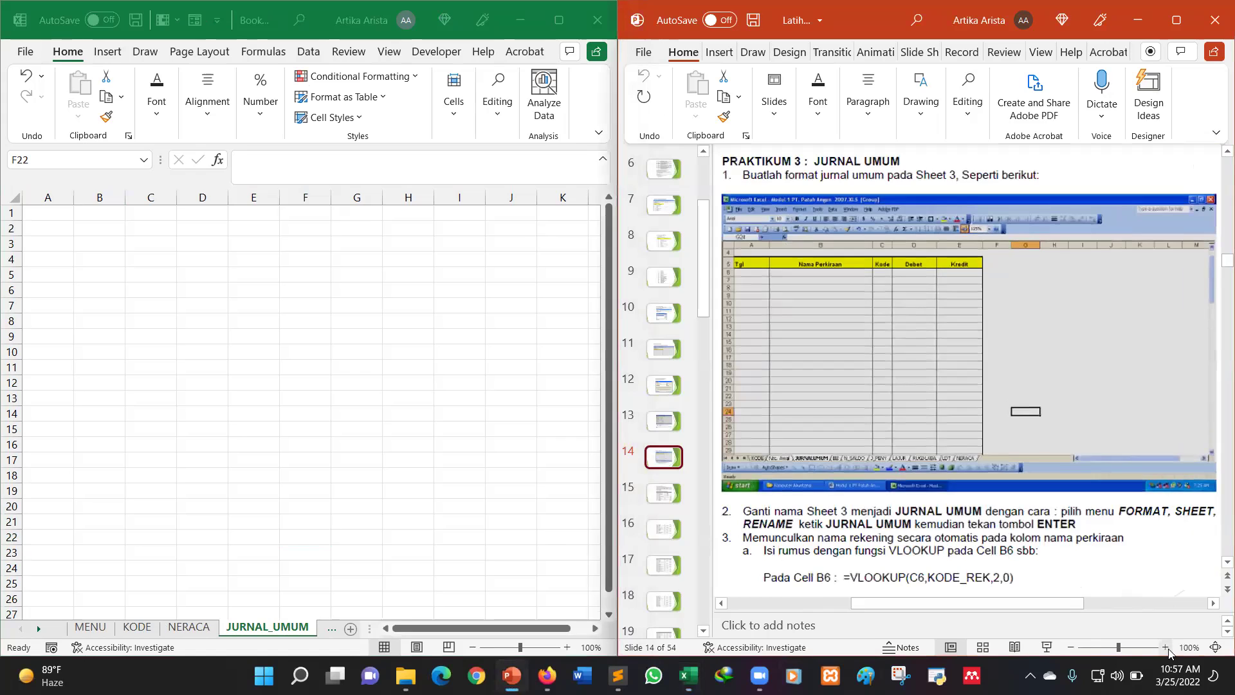
{"action": "left_click", "coordinate": [660, 494]}
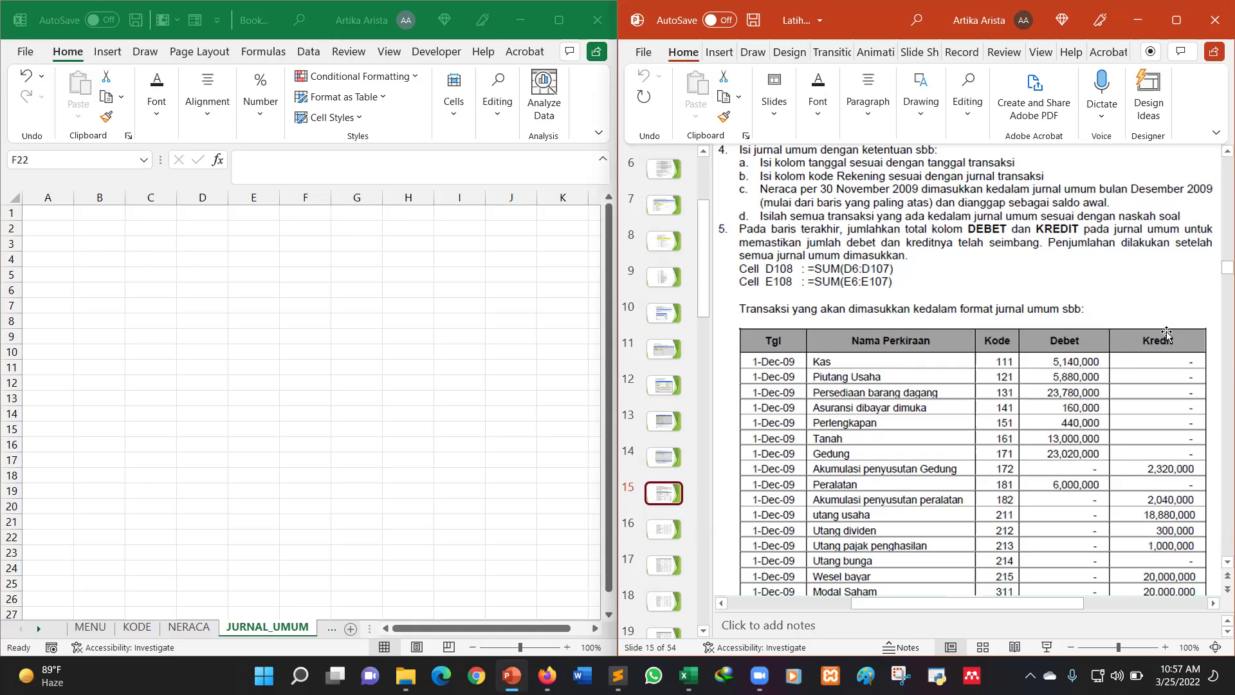
{"action": "left_click", "coordinate": [664, 529]}
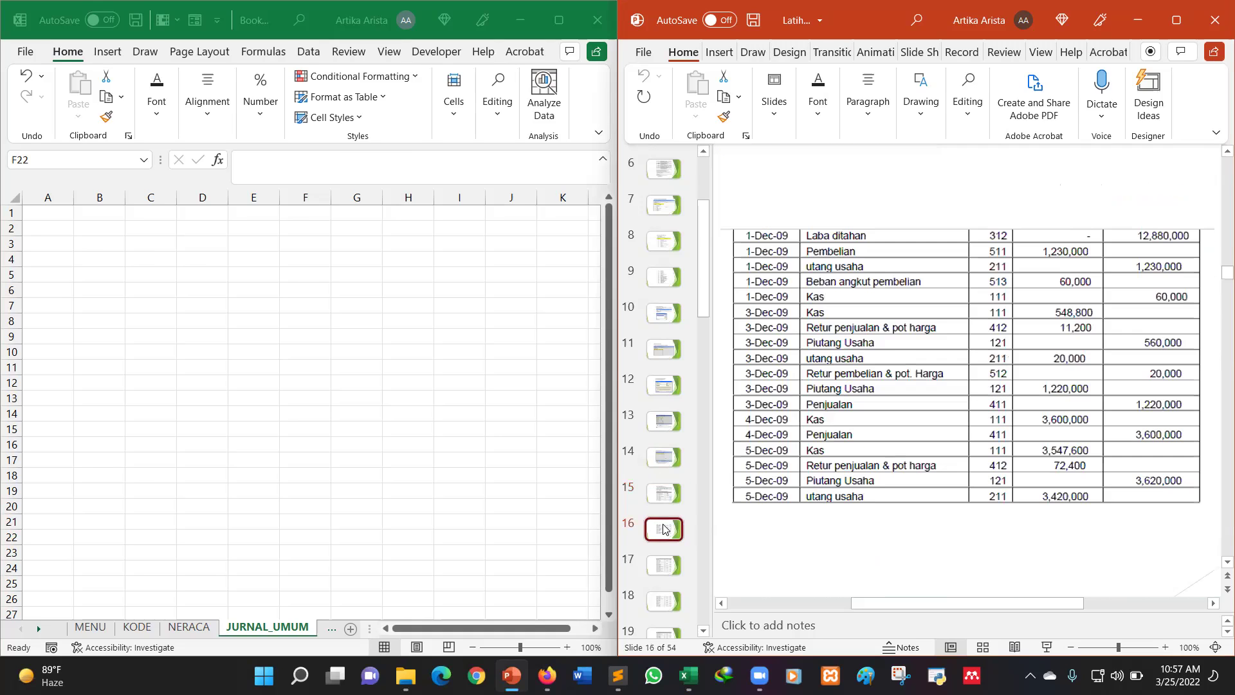
Examine the PRAKTIKUM 4 instructions for naming the journal range JU on slide 20, adjusting the slide zoom.
{"action": "key", "text": "Down"}
{"action": "key", "text": "Down"}
{"action": "key", "text": "Down"}
{"action": "key", "text": "Down"}
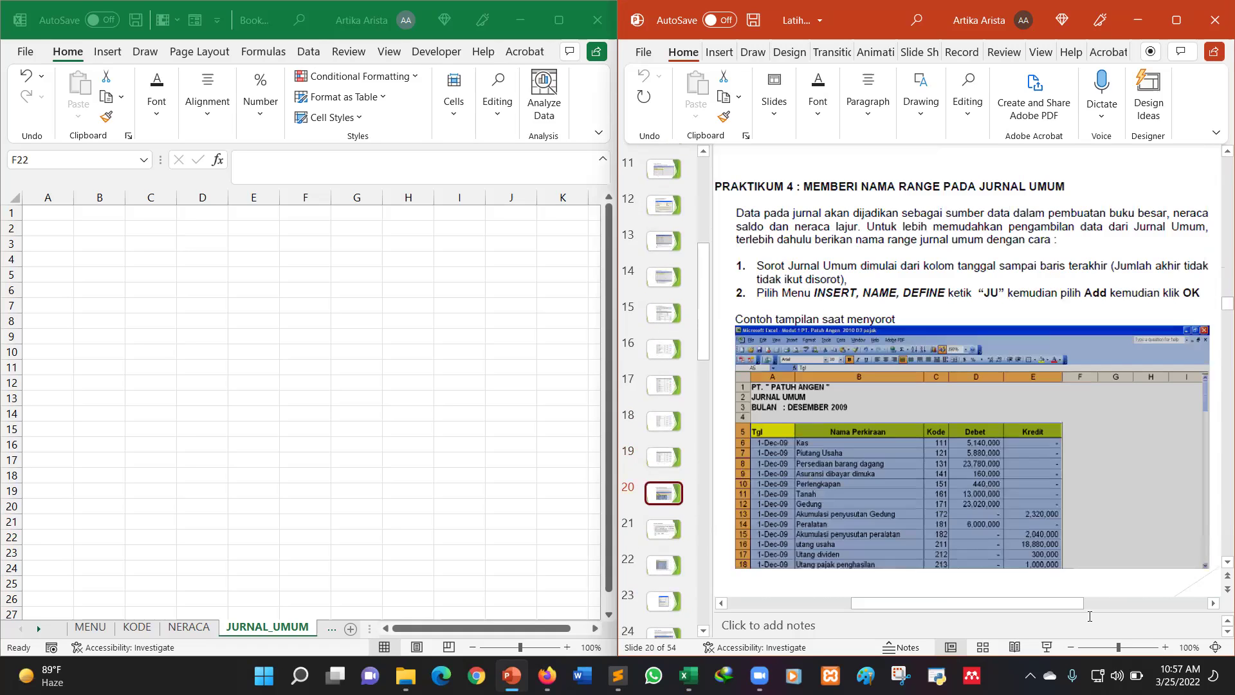
{"action": "left_click", "coordinate": [1165, 648]}
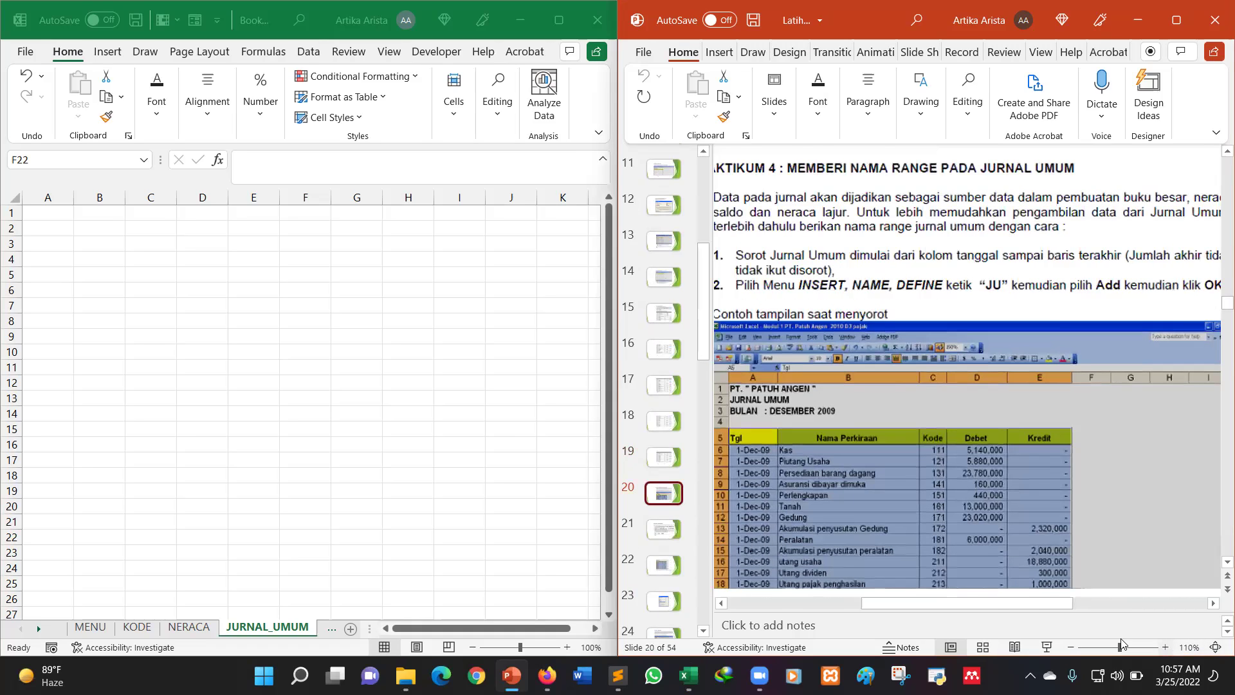
{"action": "left_click_drag", "start_coordinate": [990, 610], "coordinate": [920, 564]}
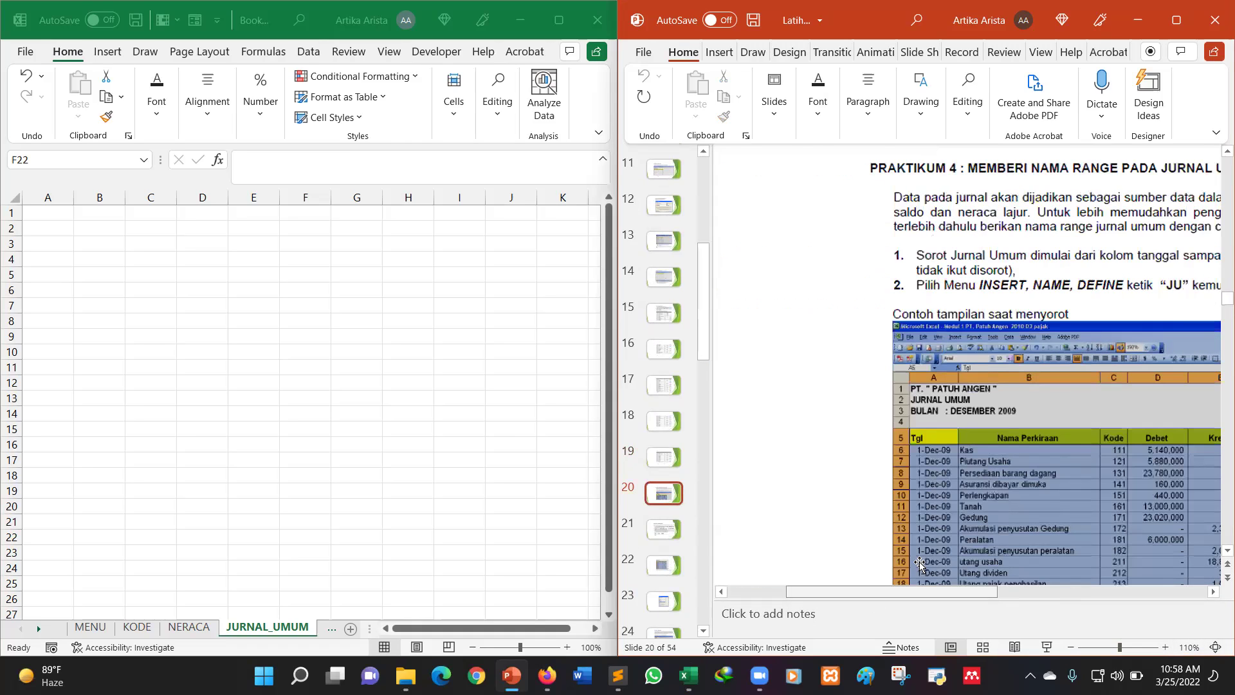
{"action": "left_click", "coordinate": [1071, 648]}
{"action": "left_click_drag", "start_coordinate": [985, 591], "coordinate": [1050, 589]}
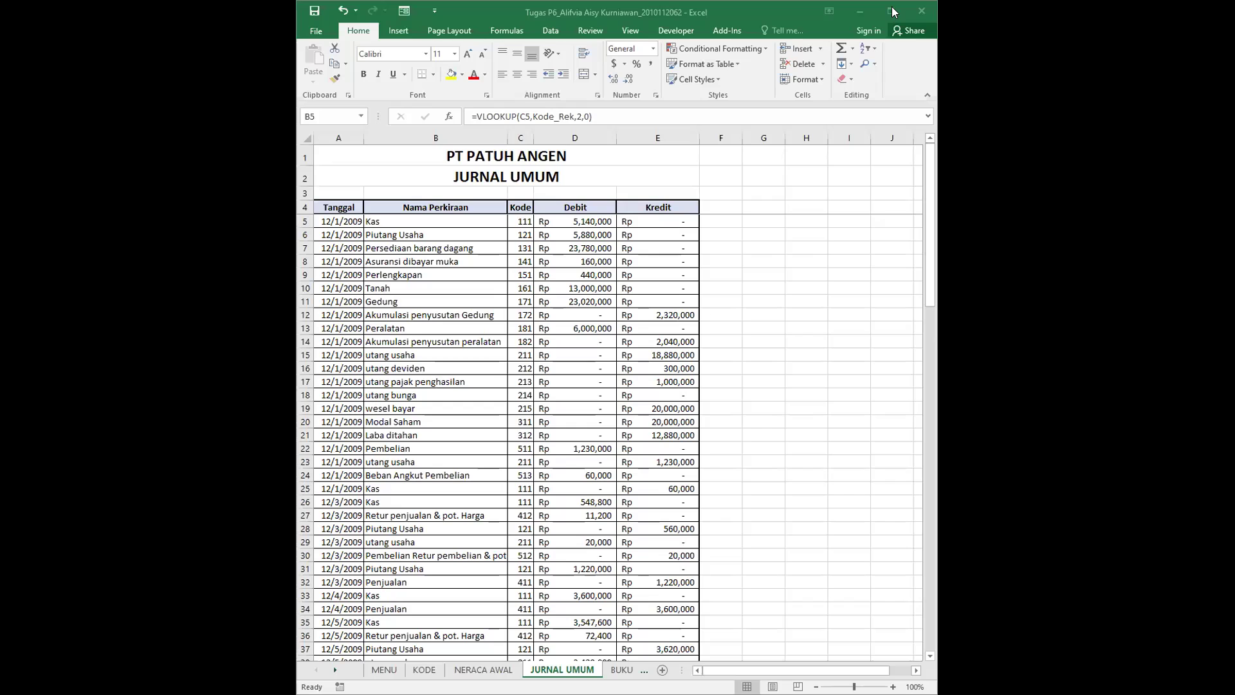
Maximize the completed PT PATUH ANGEN workbook in Excel and review the VLOOKUP arguments of B5 on the JURNAL UMUM sheet.
{"action": "left_click", "coordinate": [890, 11]}
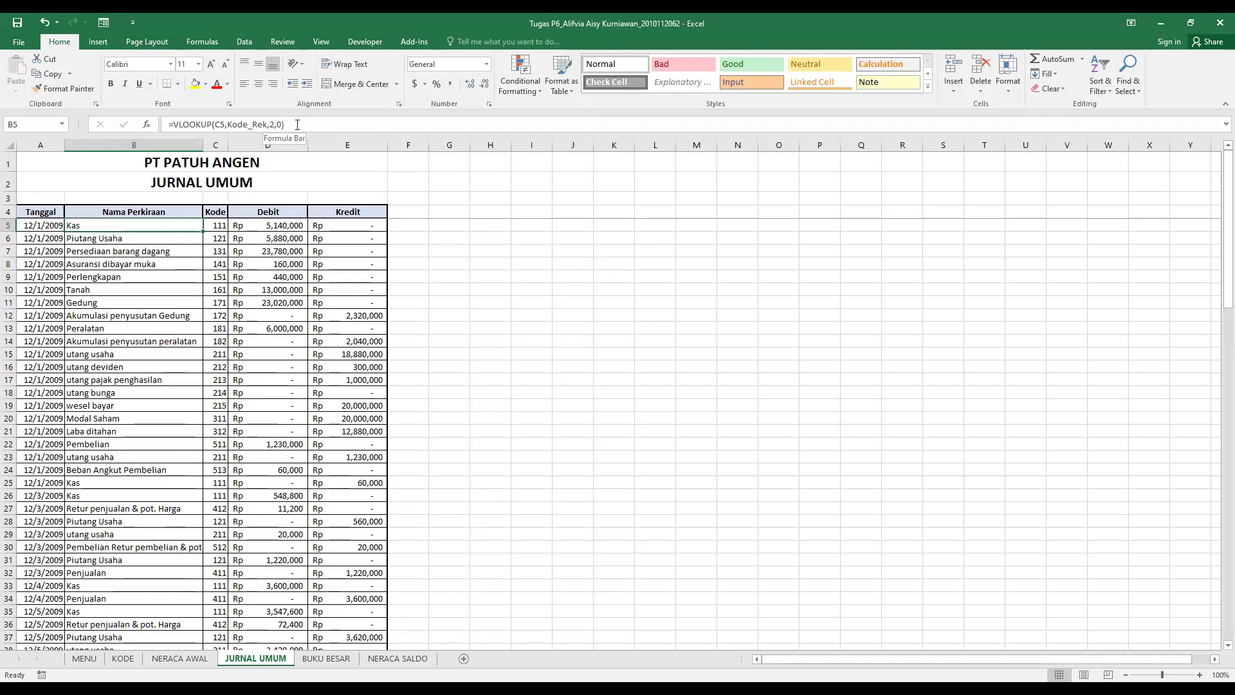
{"action": "left_click", "coordinate": [213, 125]}
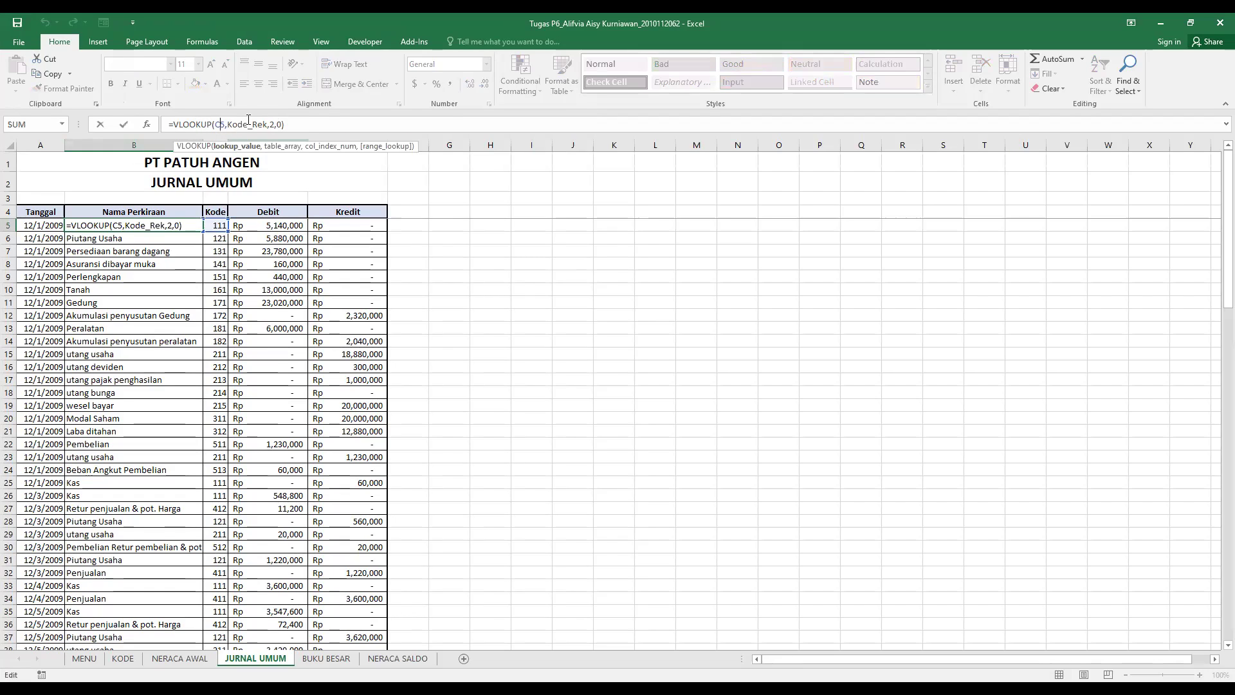
{"action": "left_click_drag", "start_coordinate": [227, 124], "coordinate": [269, 126]}
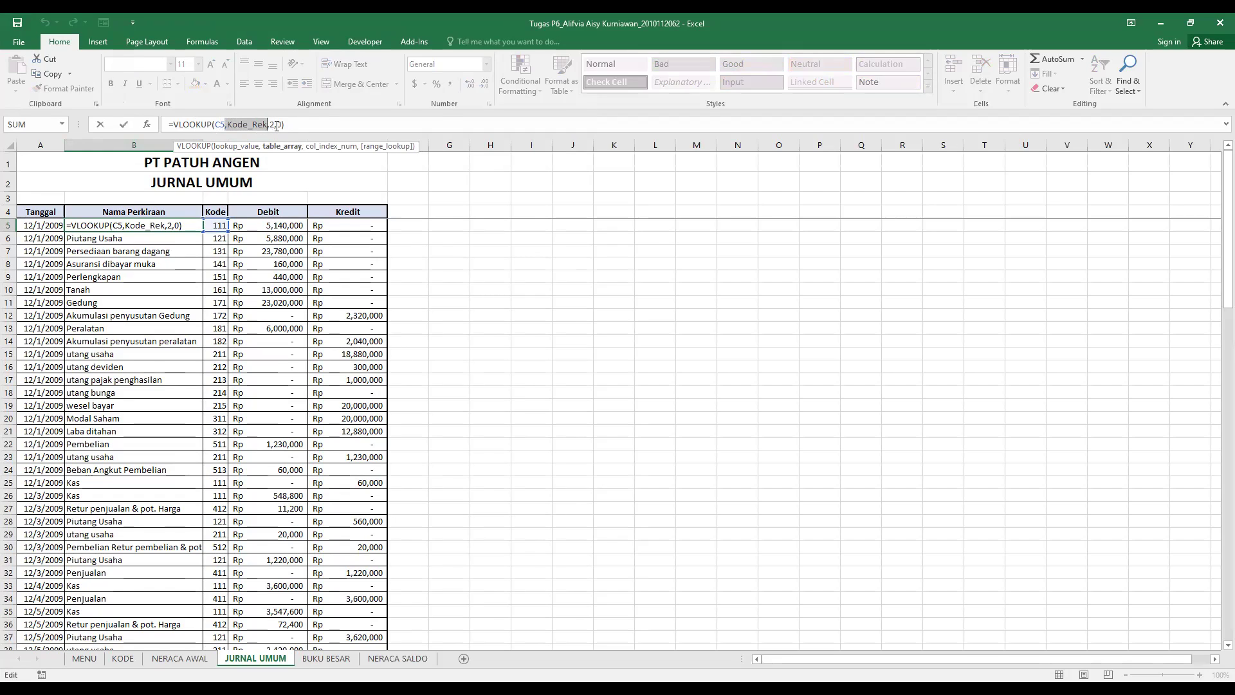
{"action": "left_click", "coordinate": [123, 124]}
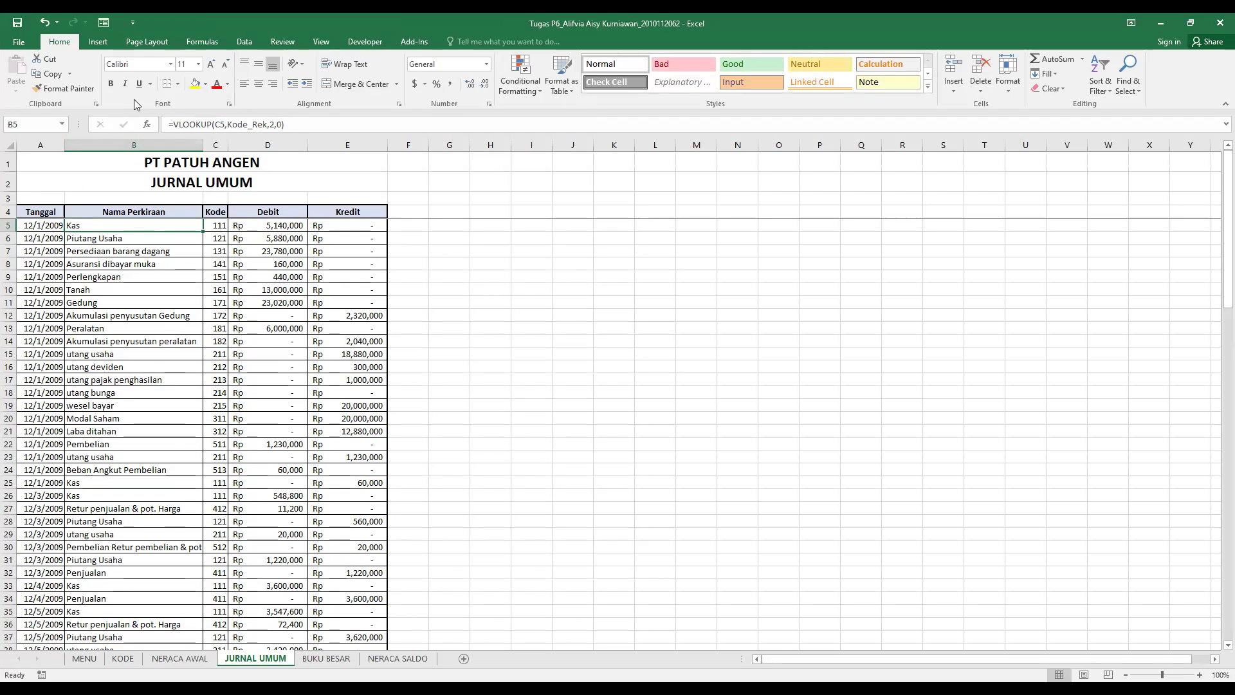
Try to open the data entry form for the JURNAL UMUM table from cells B5 and B6.
{"action": "left_click", "coordinate": [106, 23]}
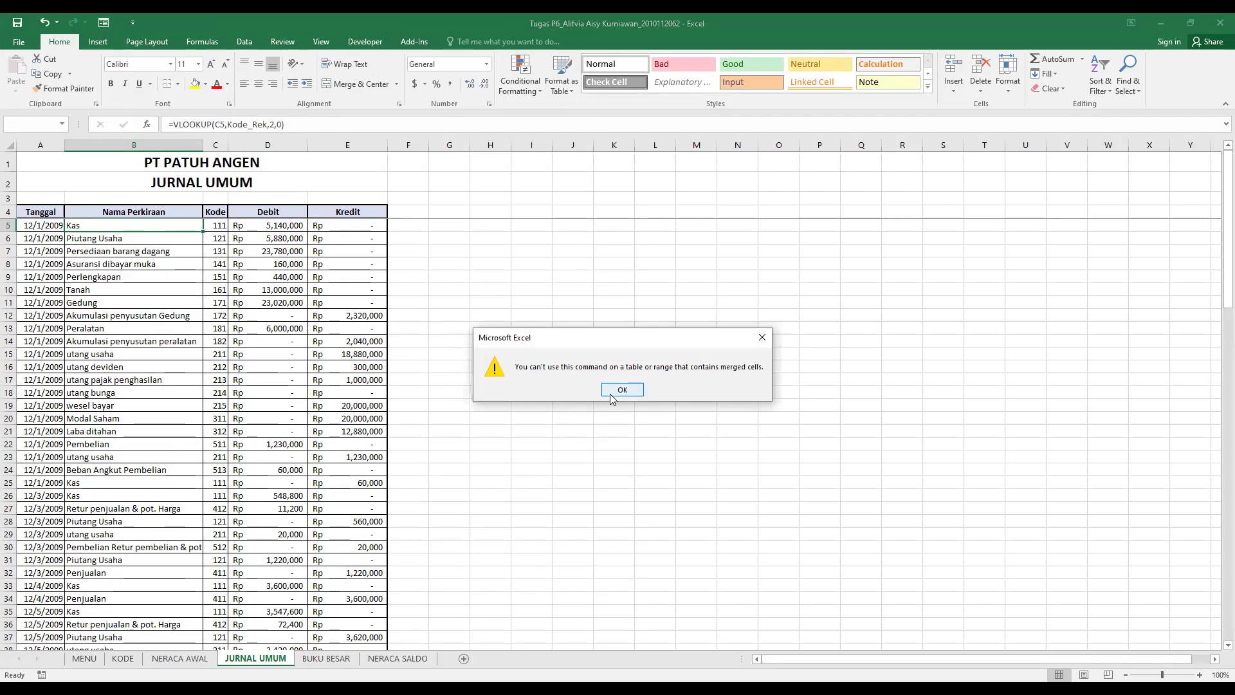
{"action": "left_click", "coordinate": [610, 390]}
{"action": "left_click", "coordinate": [170, 236]}
{"action": "left_click", "coordinate": [106, 25]}
{"action": "left_click", "coordinate": [622, 390]}
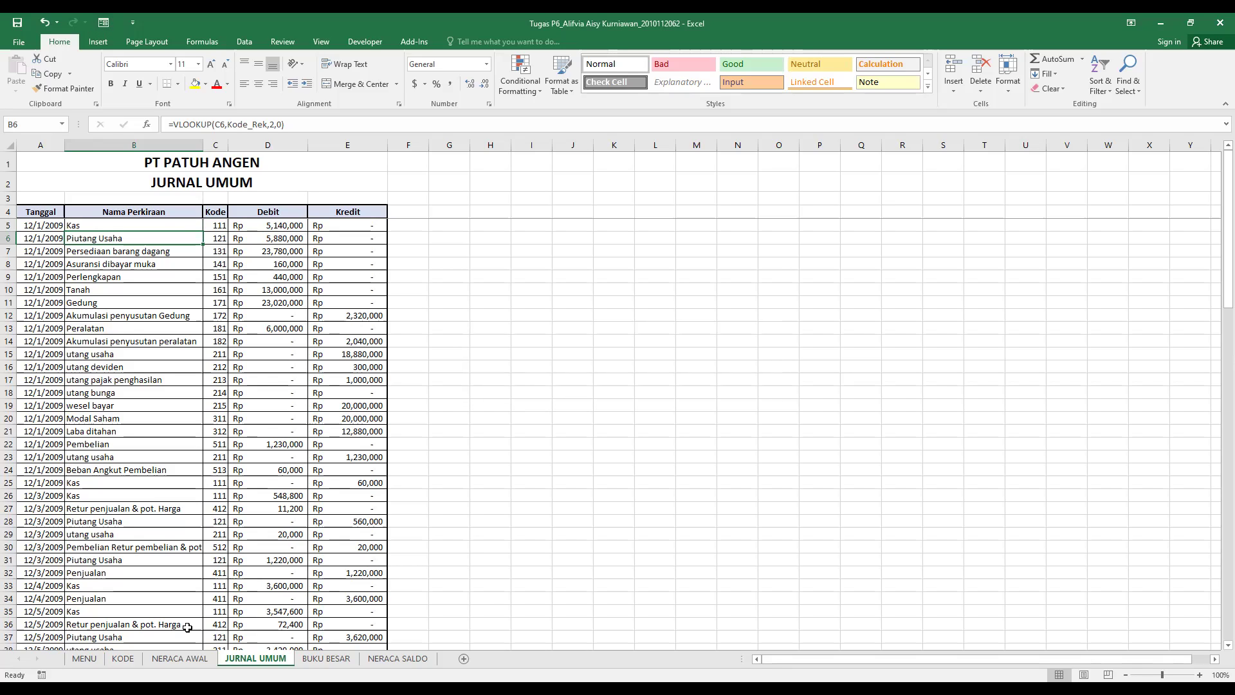
Open the data entry form for the NERACA AWAL table from cell B5, check its fields and close it.
{"action": "left_click", "coordinate": [186, 663]}
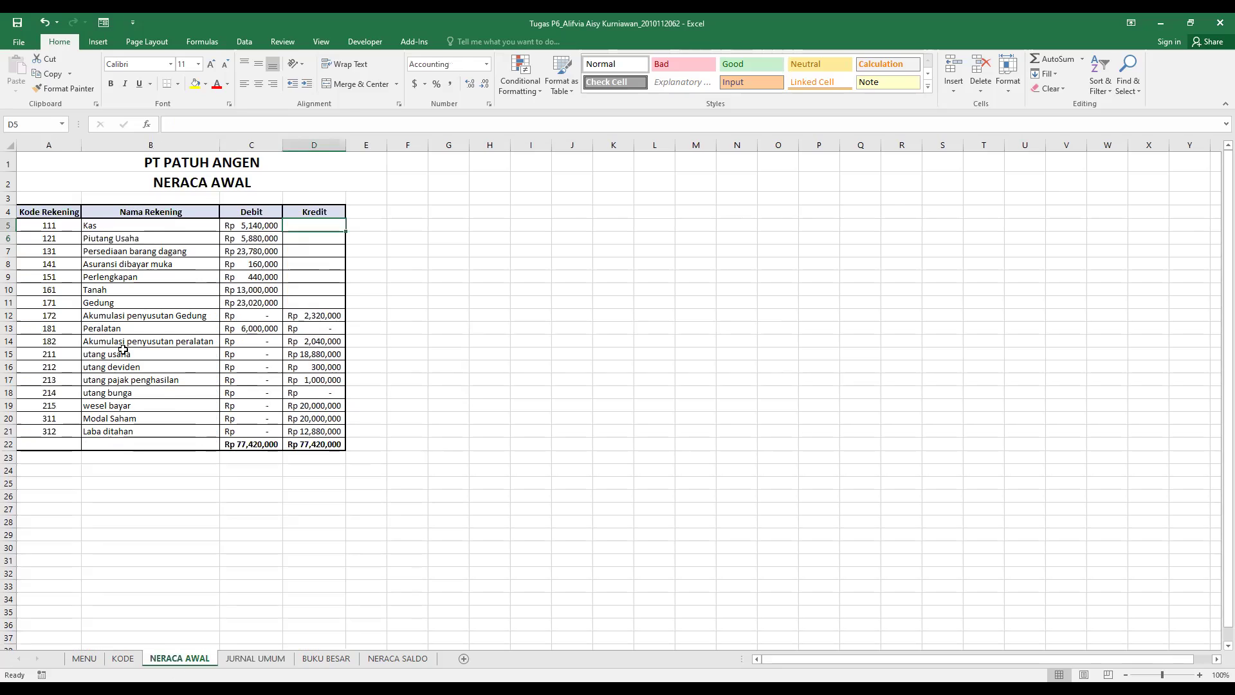
{"action": "left_click", "coordinate": [188, 226]}
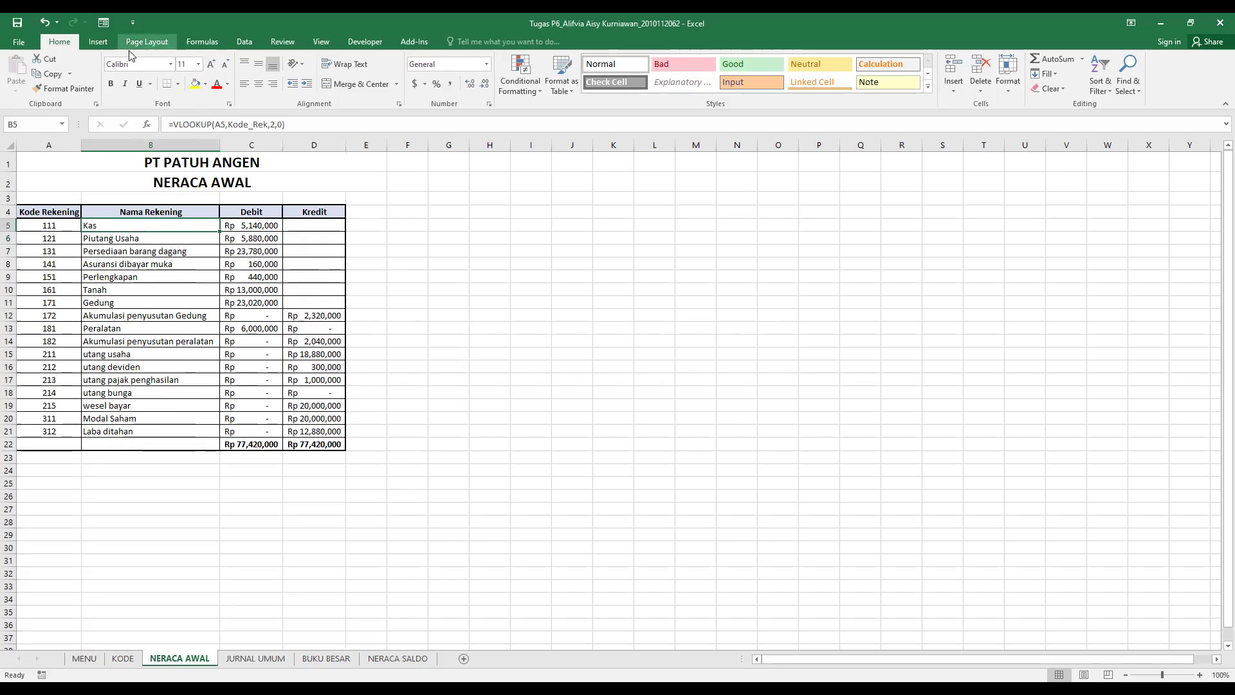
{"action": "left_click", "coordinate": [103, 26]}
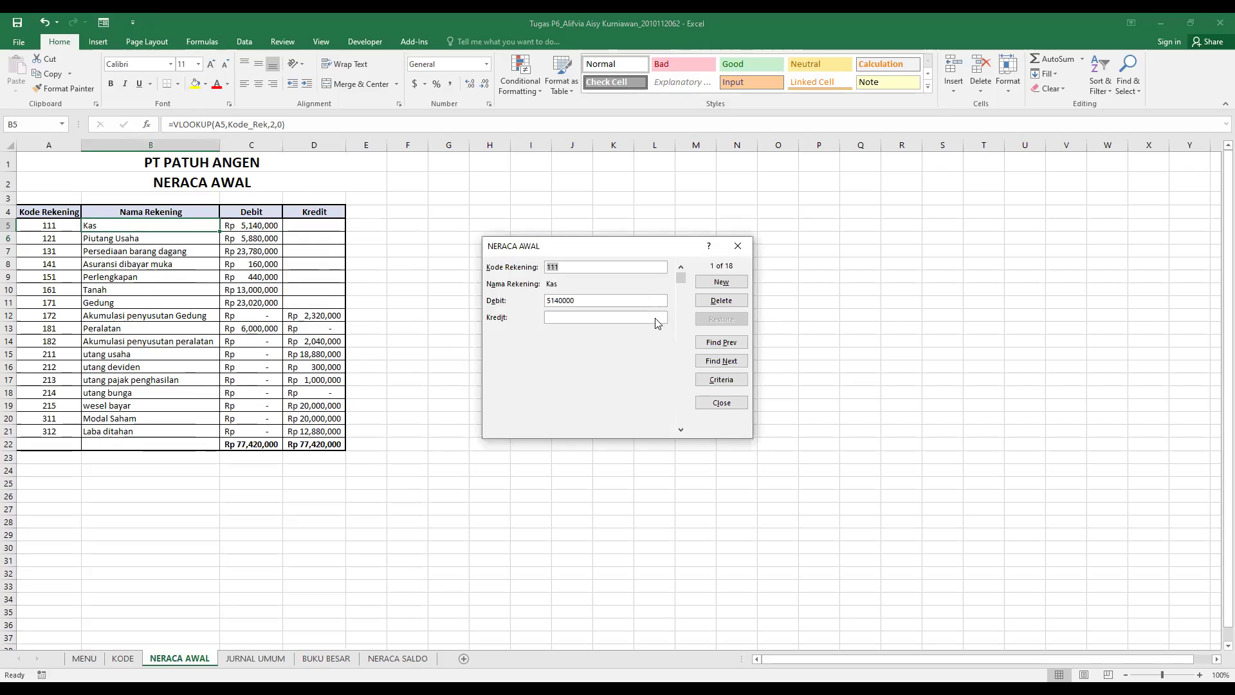
{"action": "left_click", "coordinate": [740, 246]}
Return to the JURNAL UMUM sheet and try the data entry form from cells B6, B5 and C5.
{"action": "left_click", "coordinate": [254, 658]}
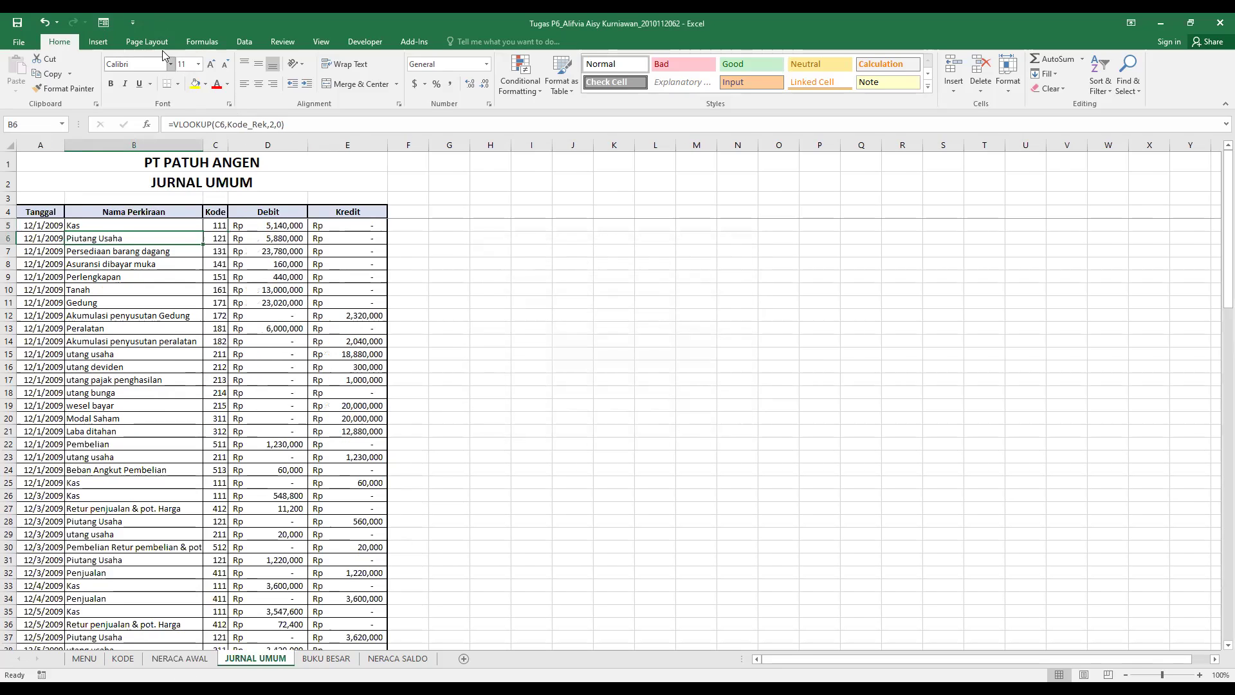
{"action": "left_click", "coordinate": [111, 24]}
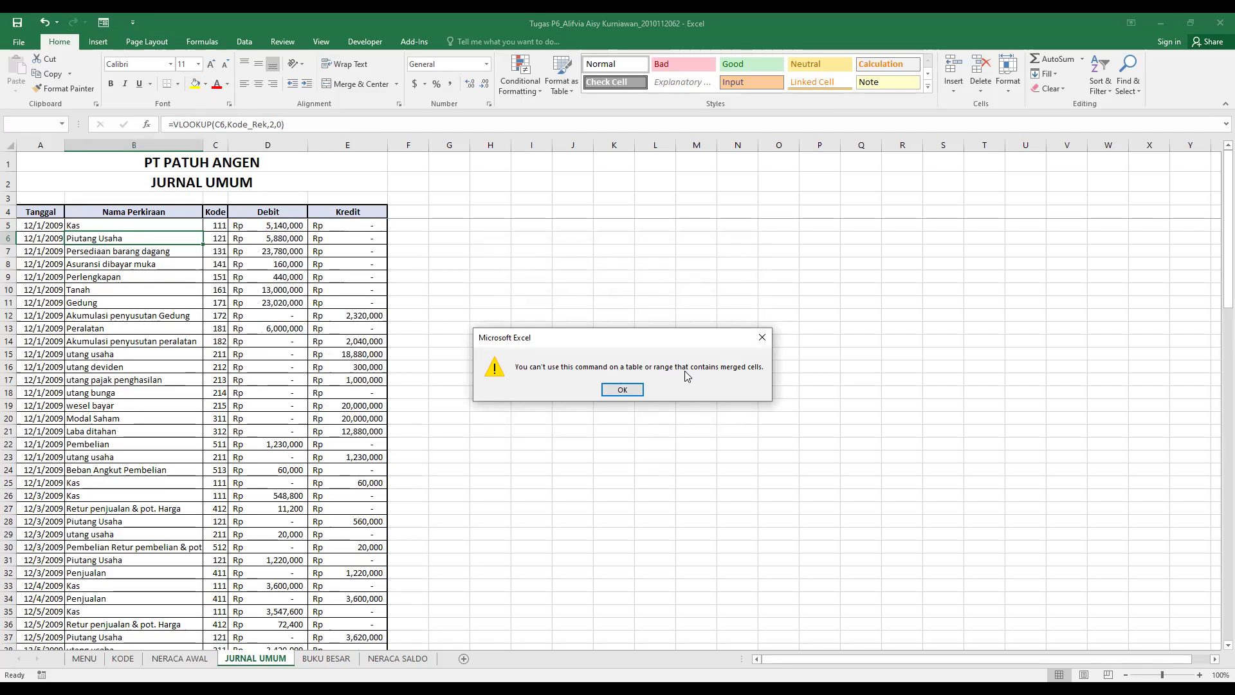
{"action": "left_click", "coordinate": [638, 384]}
{"action": "left_click", "coordinate": [177, 221]}
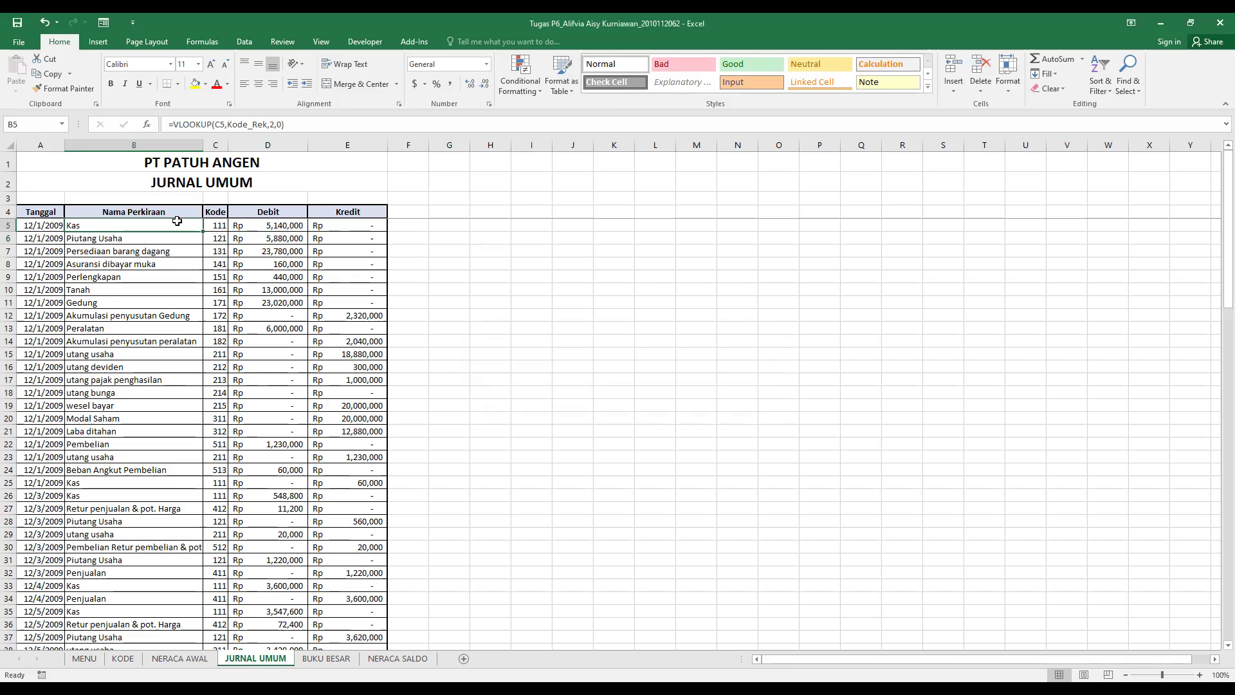
{"action": "left_click", "coordinate": [104, 23]}
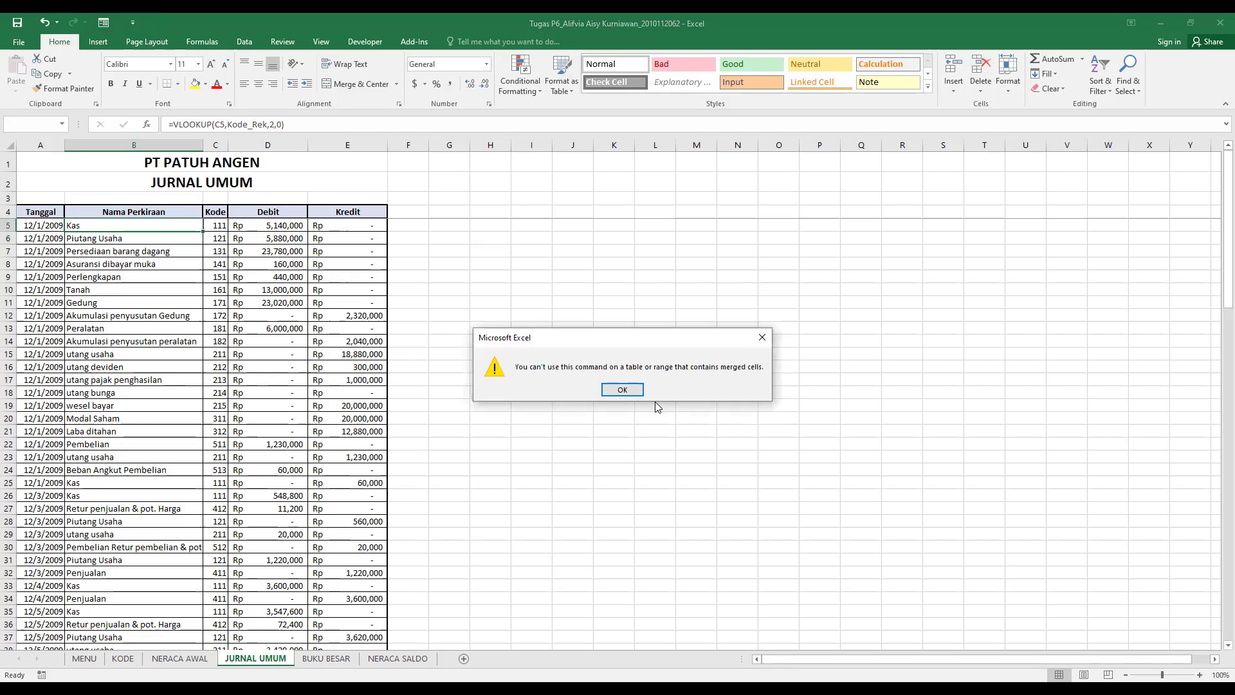
{"action": "key", "text": "Return"}
{"action": "left_click", "coordinate": [219, 226]}
{"action": "left_click", "coordinate": [103, 23]}
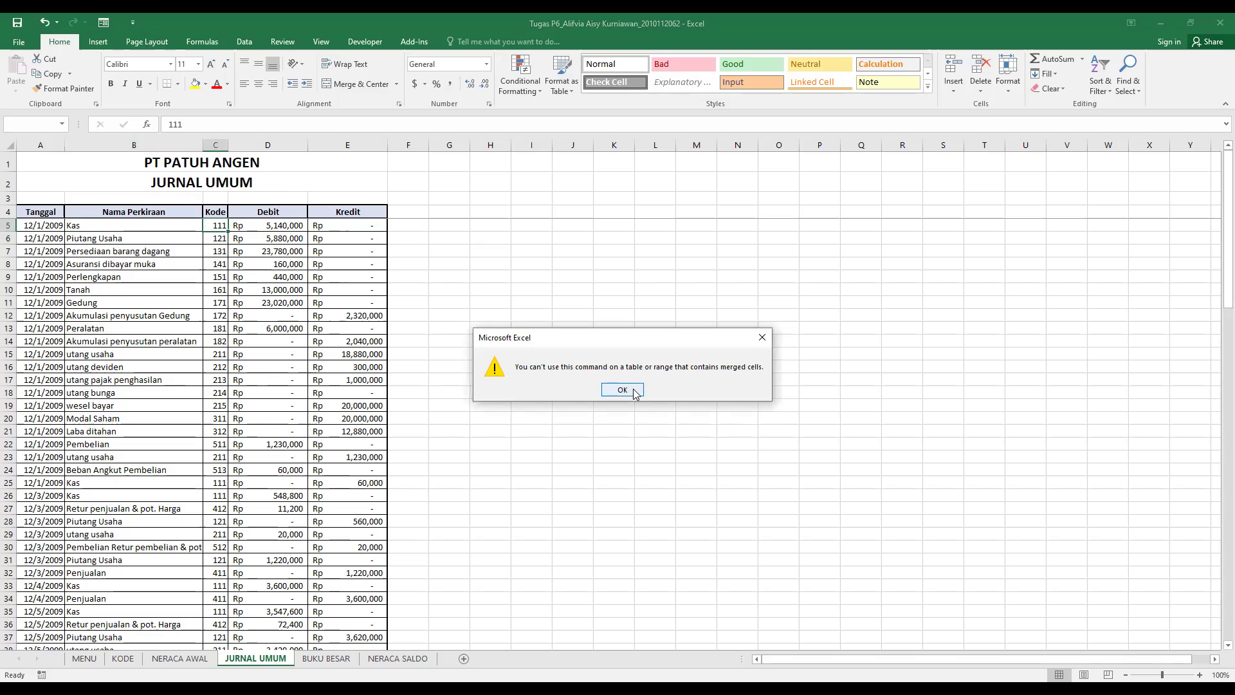
{"action": "left_click", "coordinate": [622, 389]}
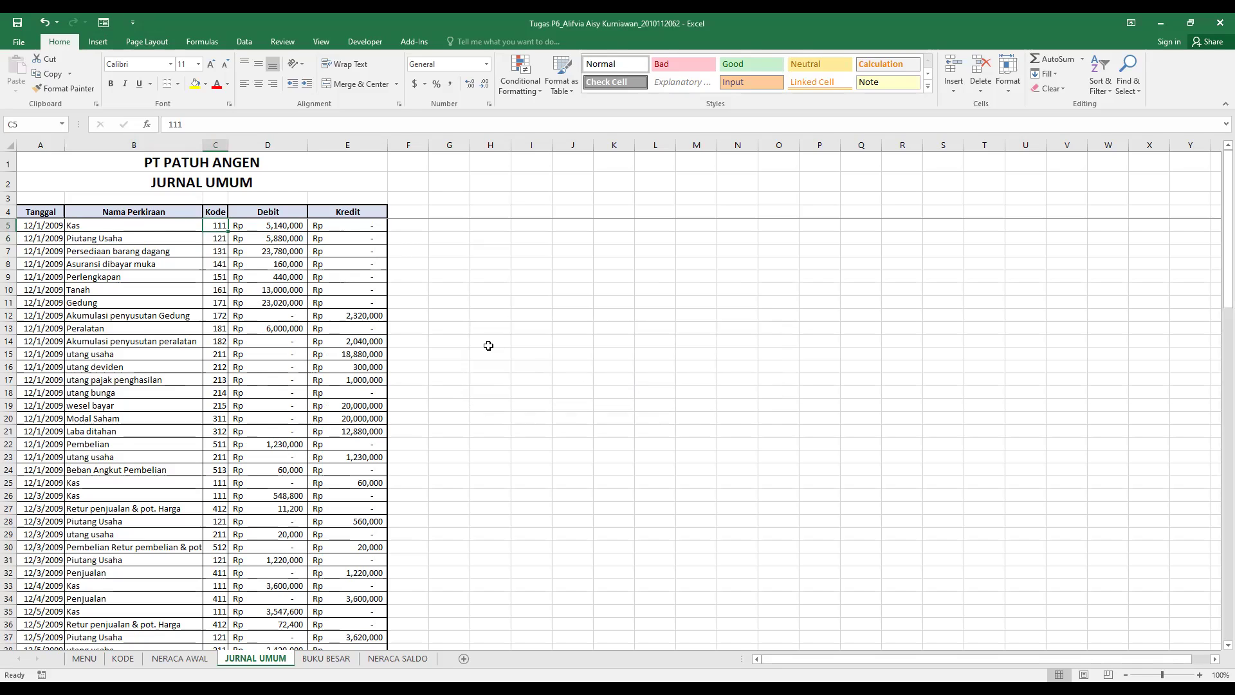
Look over the journal entries and retry opening the data entry form from cell B5 of JURNAL UMUM.
{"action": "scroll", "coordinate": [488, 346], "scroll_direction": "down", "scroll_amount": 1}
{"action": "scroll", "coordinate": [488, 346], "scroll_direction": "up", "scroll_amount": 1}
{"action": "scroll", "coordinate": [488, 345], "scroll_direction": "down", "scroll_amount": 1}
{"action": "scroll", "coordinate": [488, 345], "scroll_direction": "up", "scroll_amount": 1}
{"action": "left_click", "coordinate": [455, 227]}
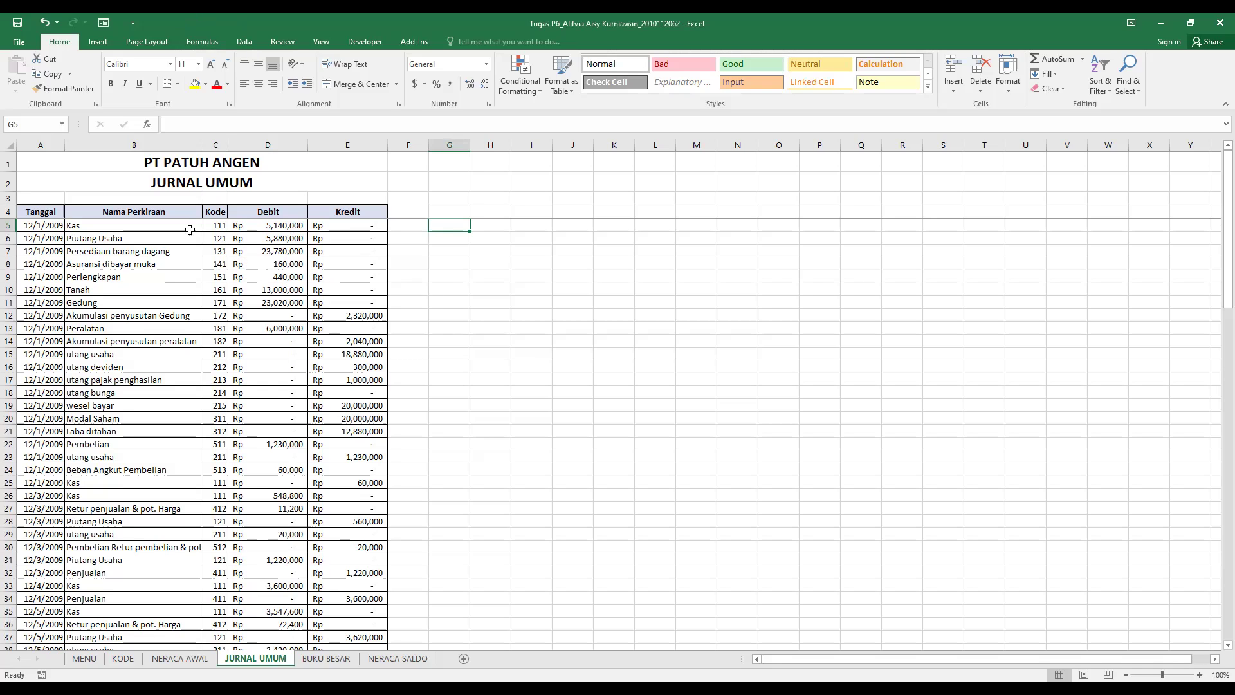
{"action": "left_click", "coordinate": [139, 227]}
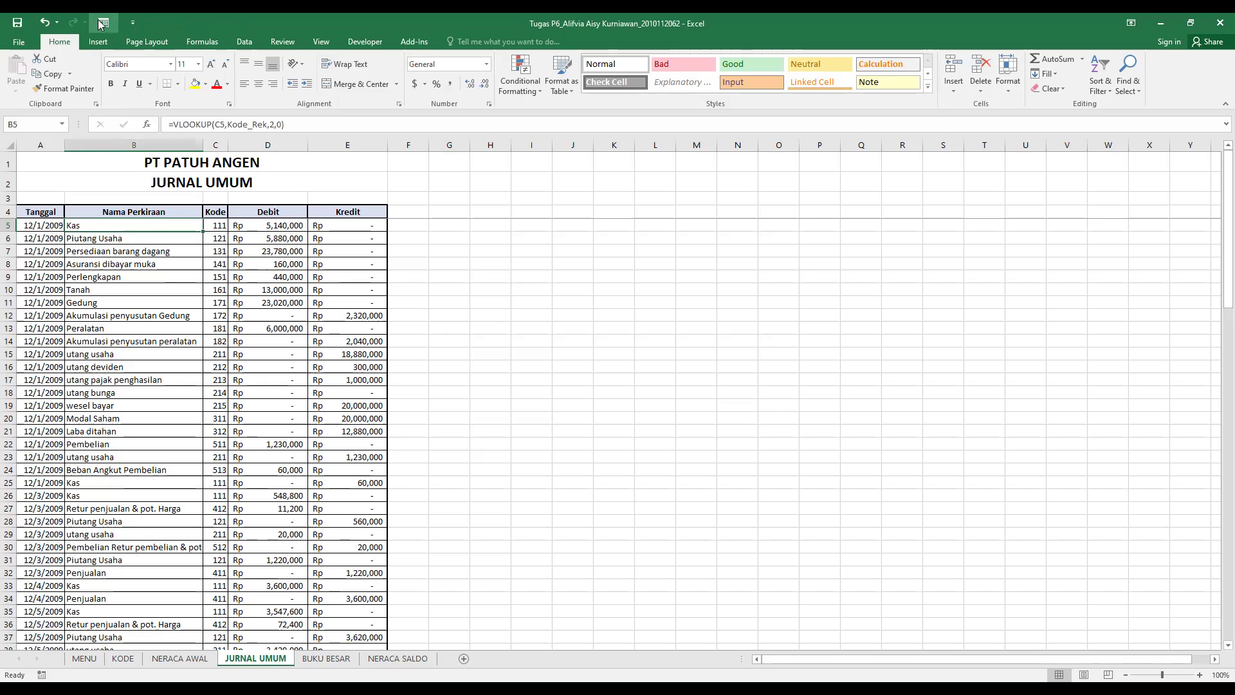
{"action": "left_click", "coordinate": [103, 23]}
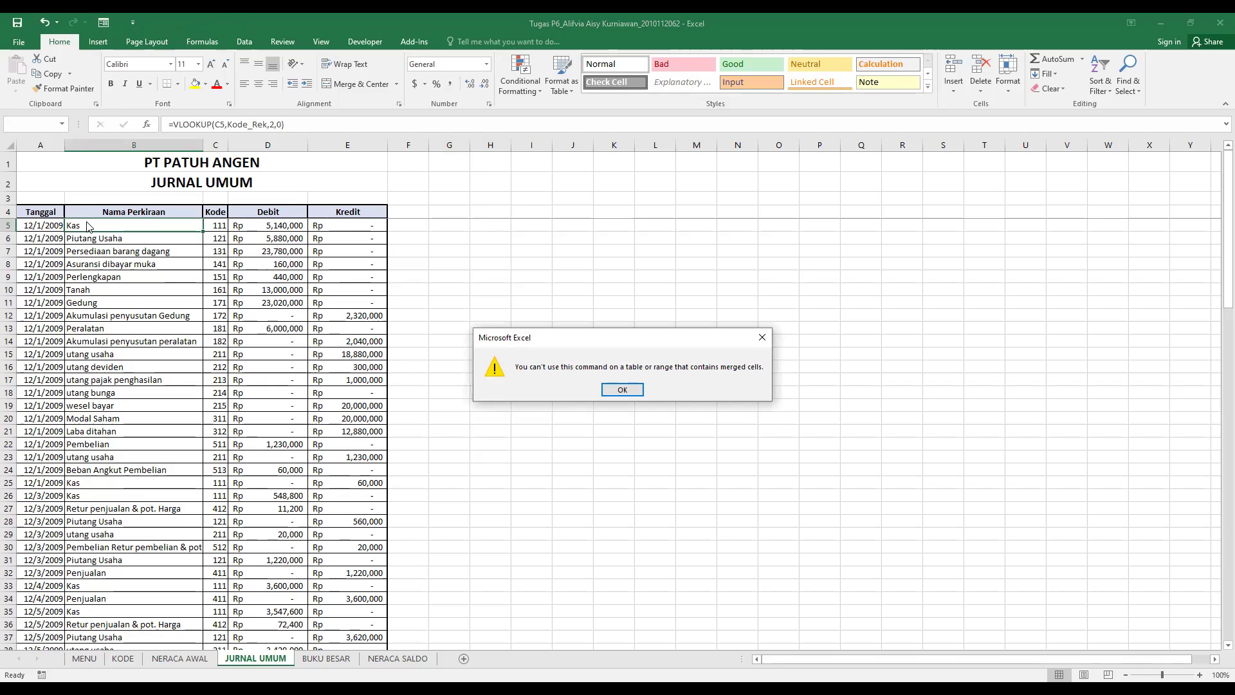
Close the warning and return to the empty JURNAL_UMUM sheet of the Book1 workbook.
{"action": "left_click", "coordinate": [605, 389]}
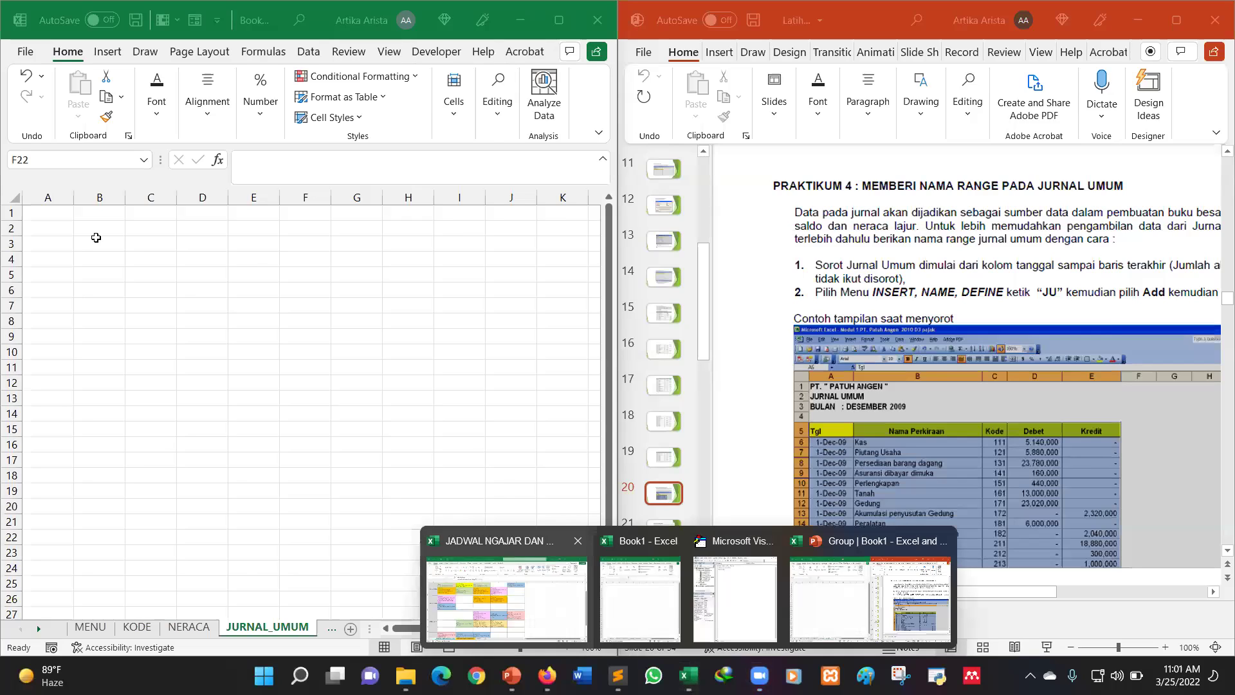
{"action": "left_click", "coordinate": [283, 534]}
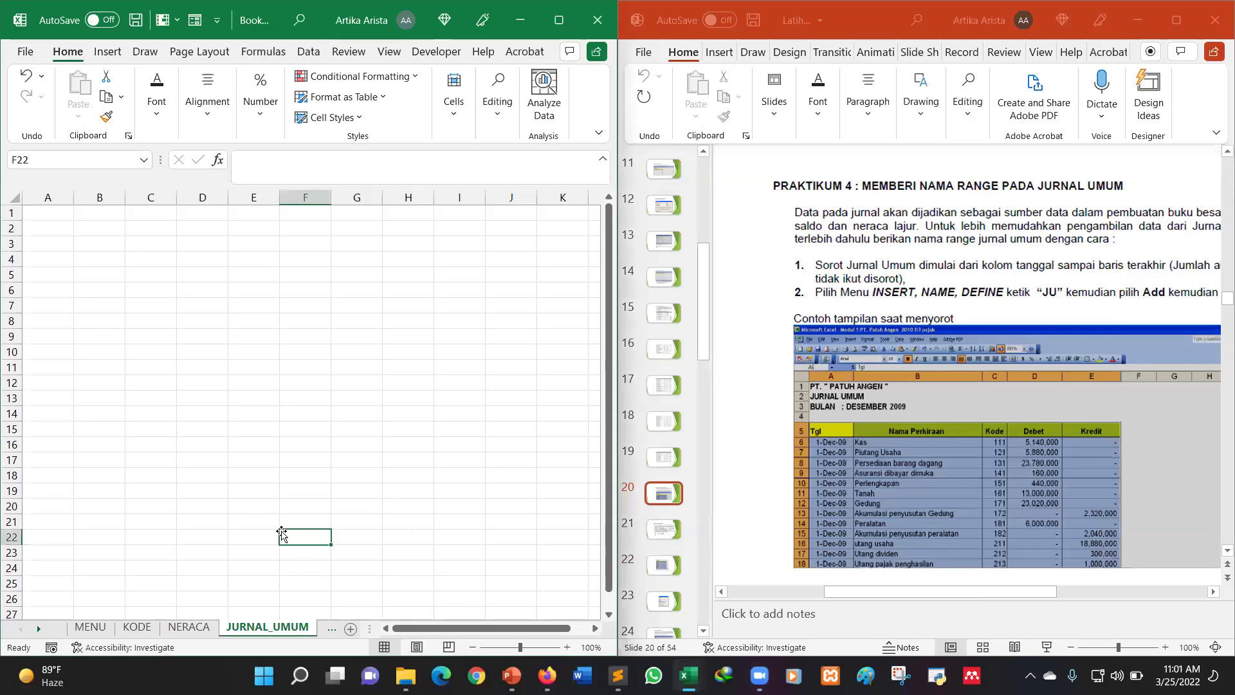
{"action": "left_click", "coordinate": [344, 382]}
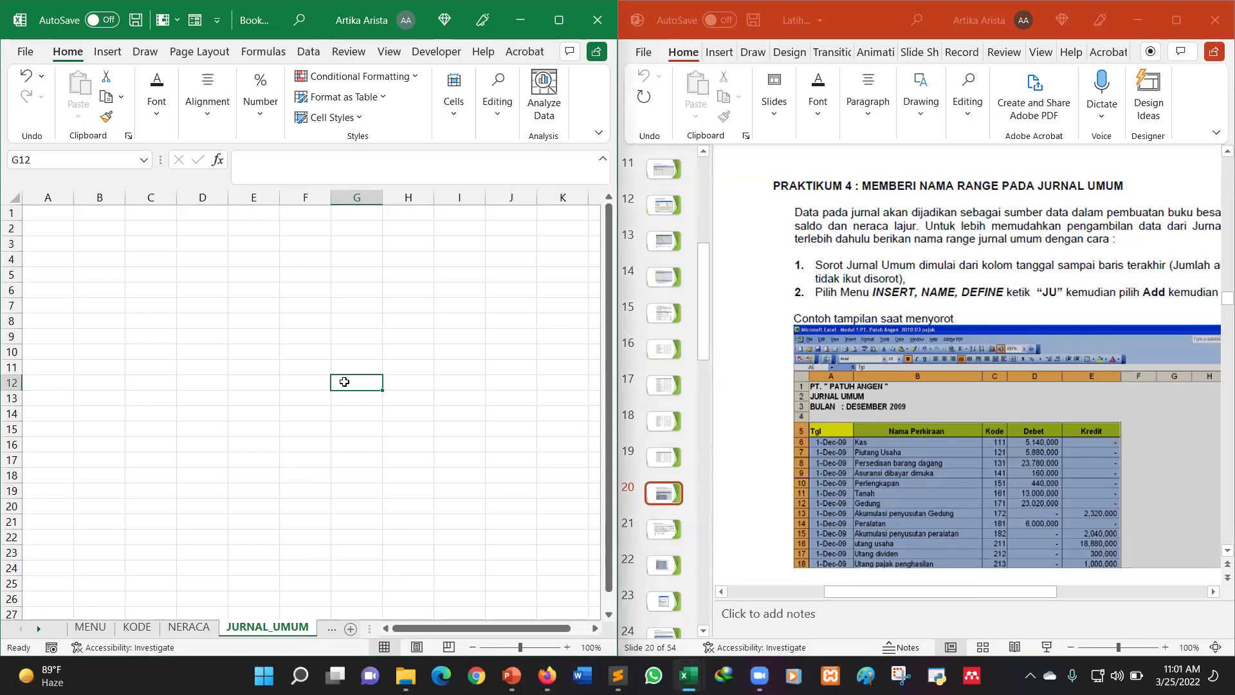
Enter the headers TANGGAL in A3 and NAMA PERKIRAAN in B3, and widen column B to fit its header.
{"action": "left_click", "coordinate": [56, 242]}
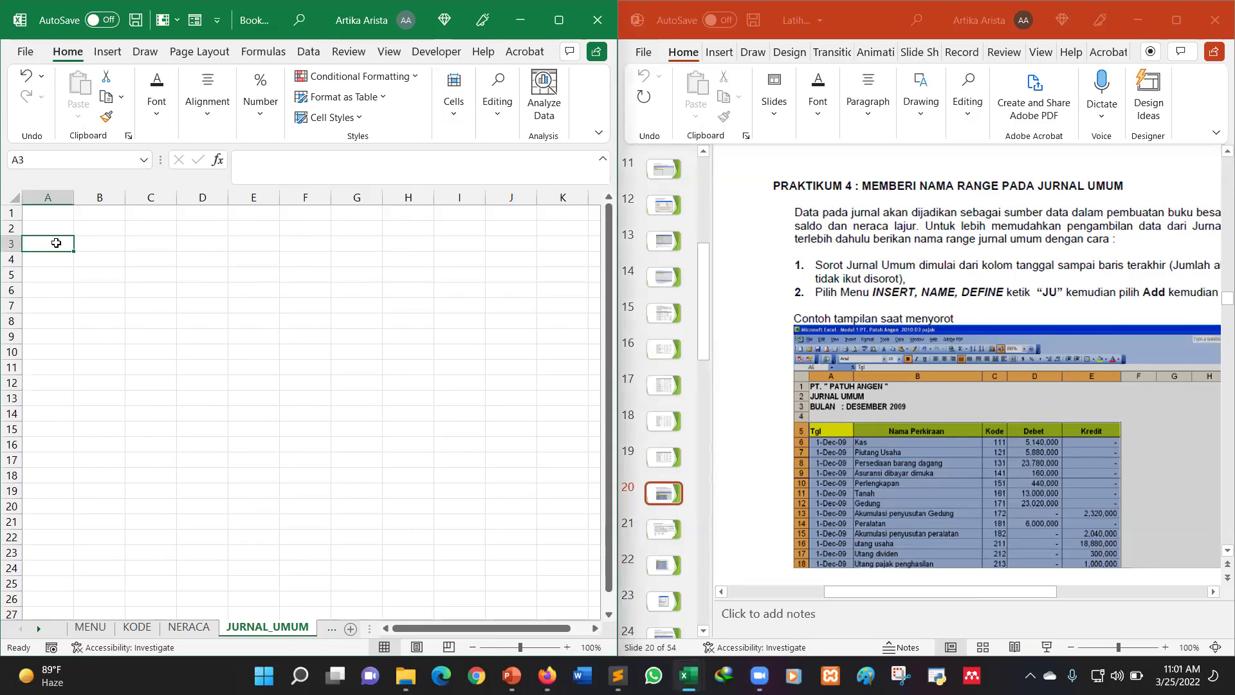
{"action": "type", "text": "TANGGAL"}
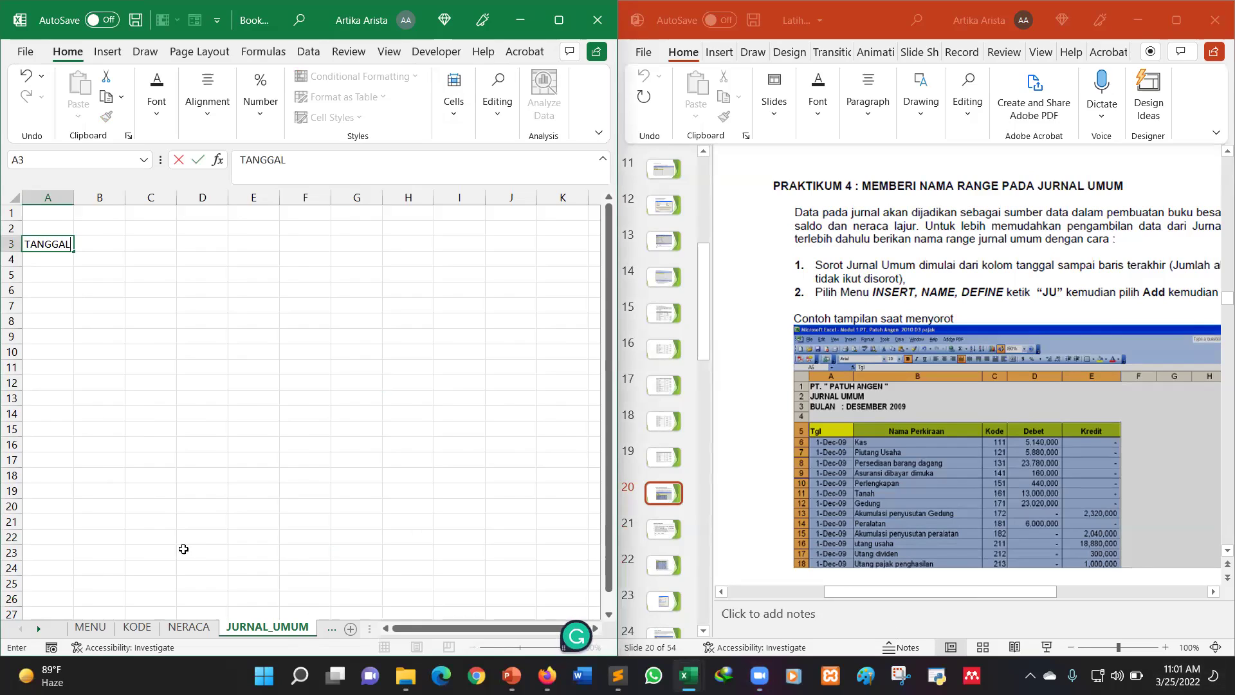
{"action": "left_click", "coordinate": [97, 244]}
{"action": "type", "text": "N"}
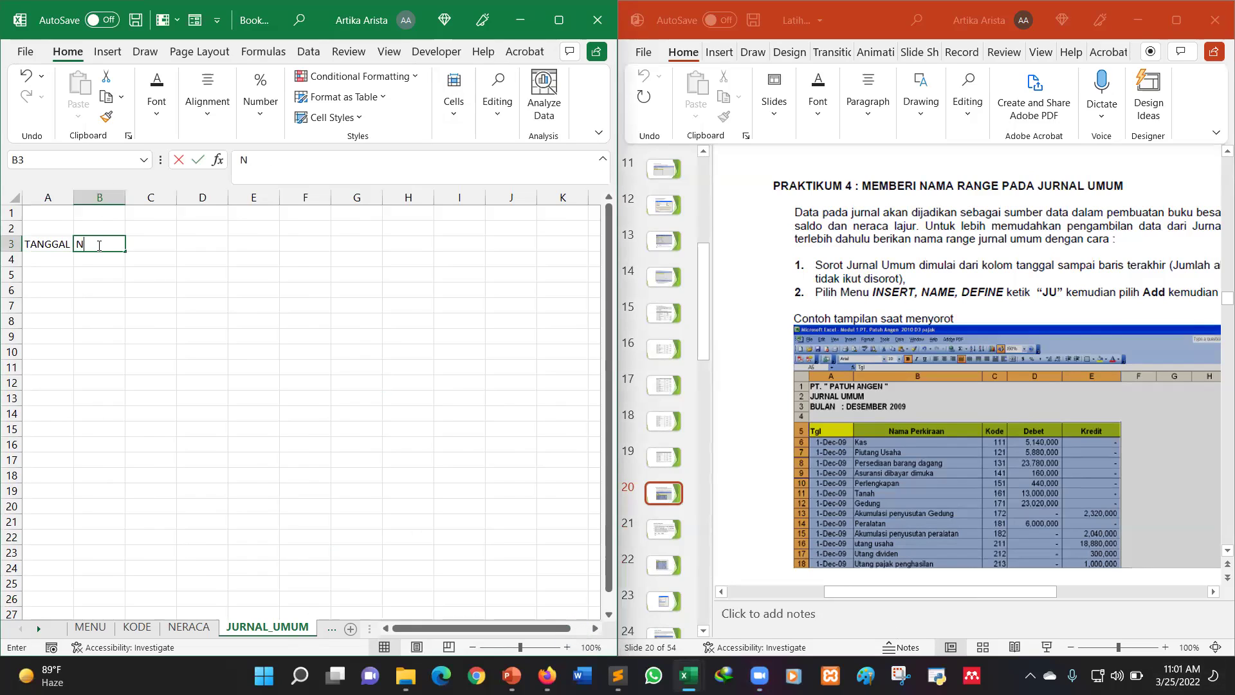
{"action": "type", "text": "AMA P"}
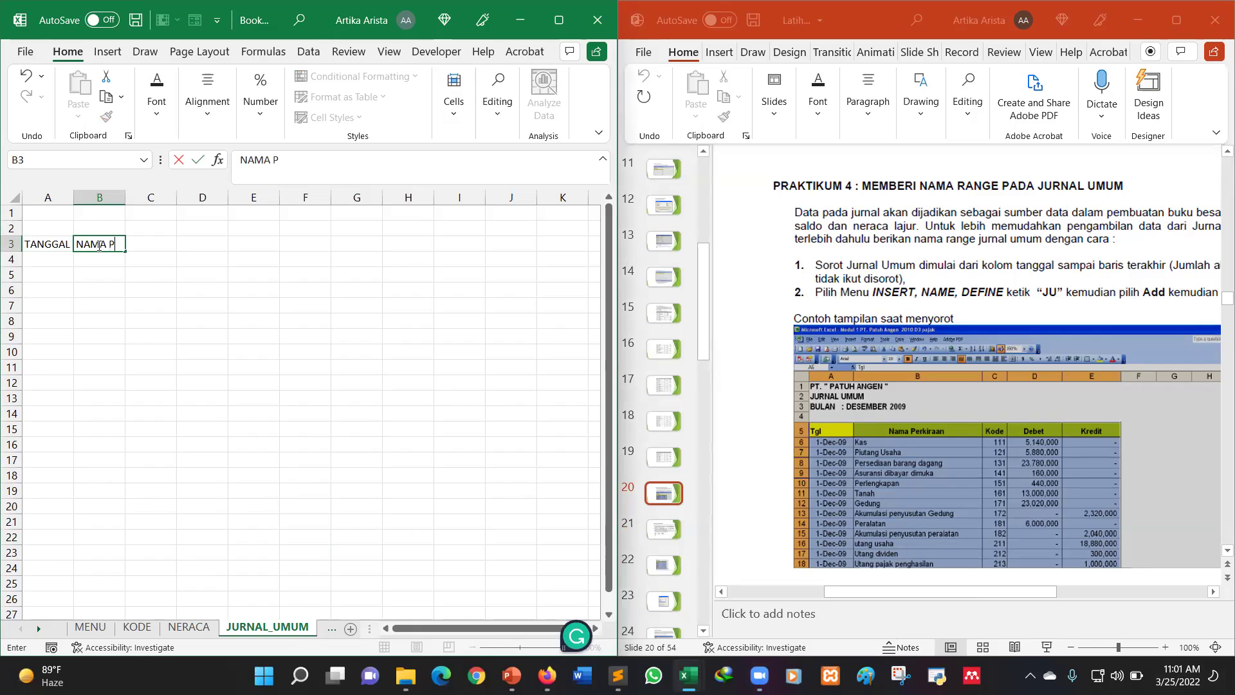
{"action": "type", "text": "ERKIRAAN"}
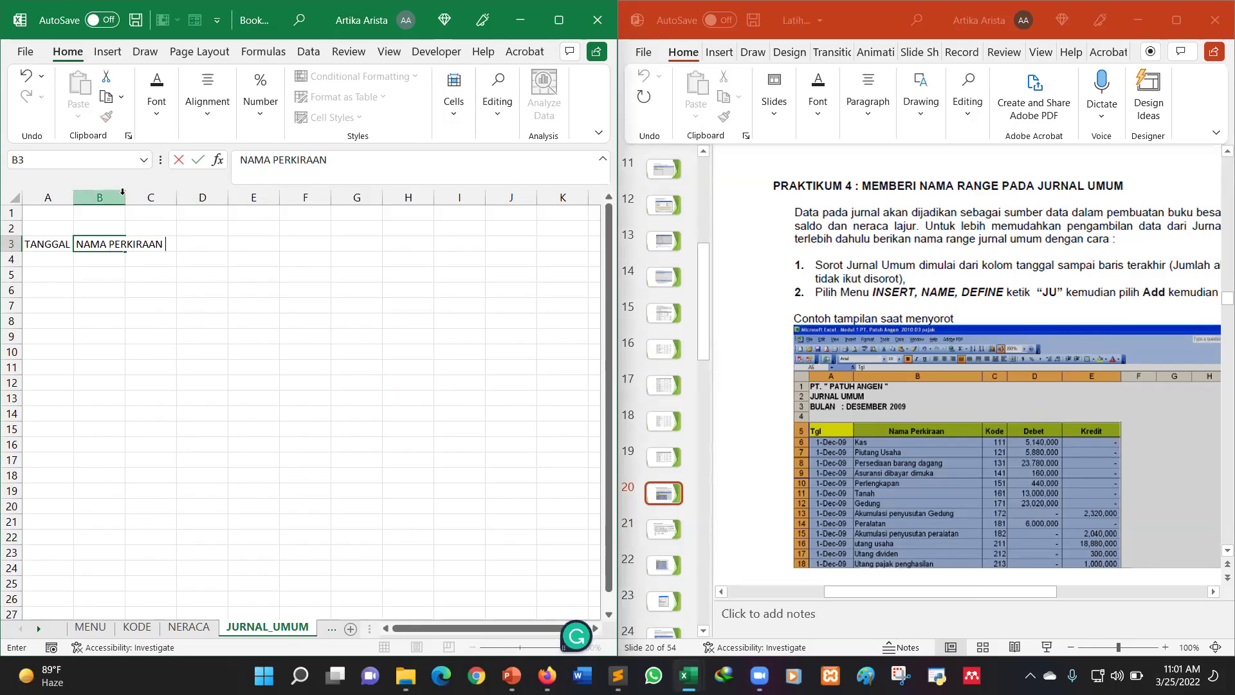
{"action": "left_click", "coordinate": [202, 275]}
{"action": "left_click_drag", "start_coordinate": [126, 197], "coordinate": [187, 199]}
Enter the headers KODE, DEBIT and KREDIT in cells C3, D3 and E3.
{"action": "left_click", "coordinate": [203, 244]}
{"action": "double_click", "coordinate": [203, 245]}
{"action": "type", "text": "KODE"}
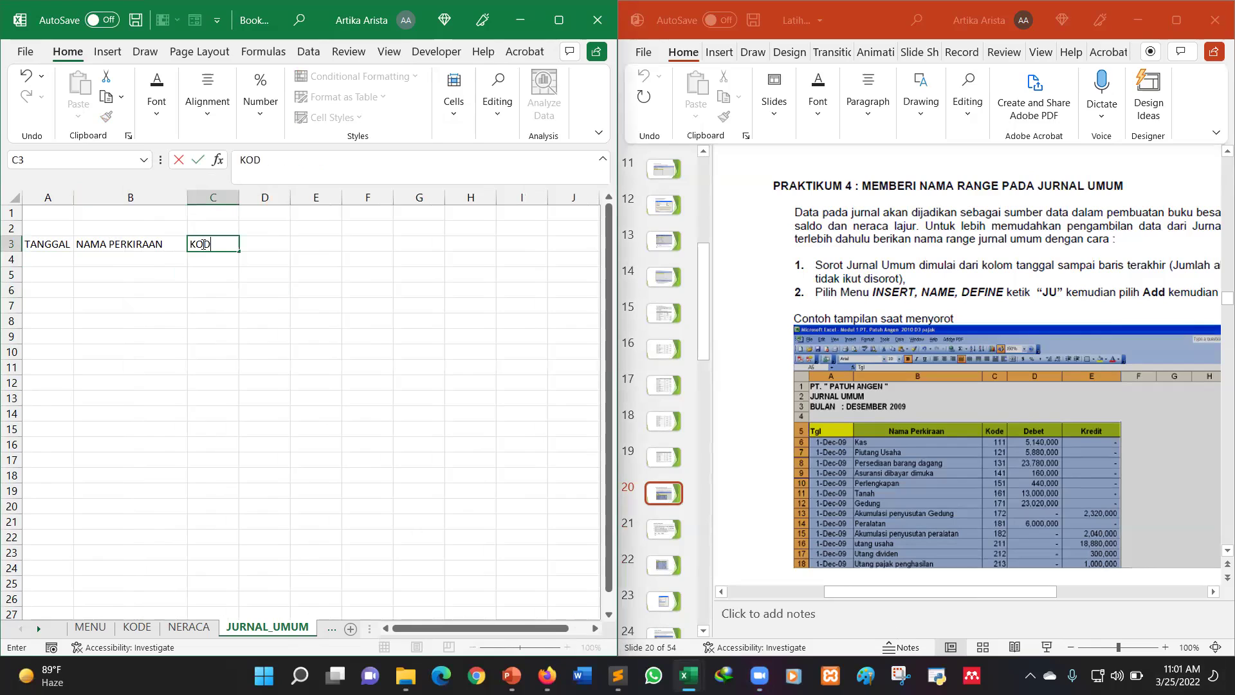
{"action": "left_click", "coordinate": [280, 249]}
{"action": "type", "text": "DEBIT"}
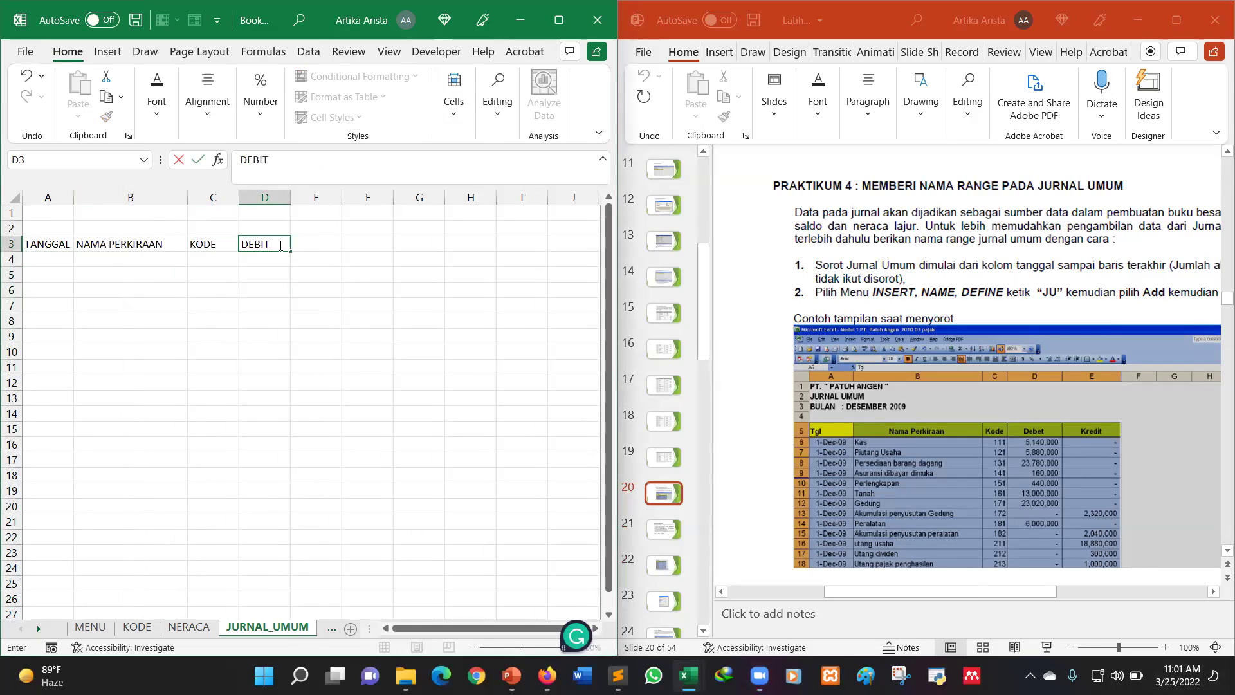
{"action": "left_click", "coordinate": [322, 243]}
{"action": "type", "text": "KREDIT"}
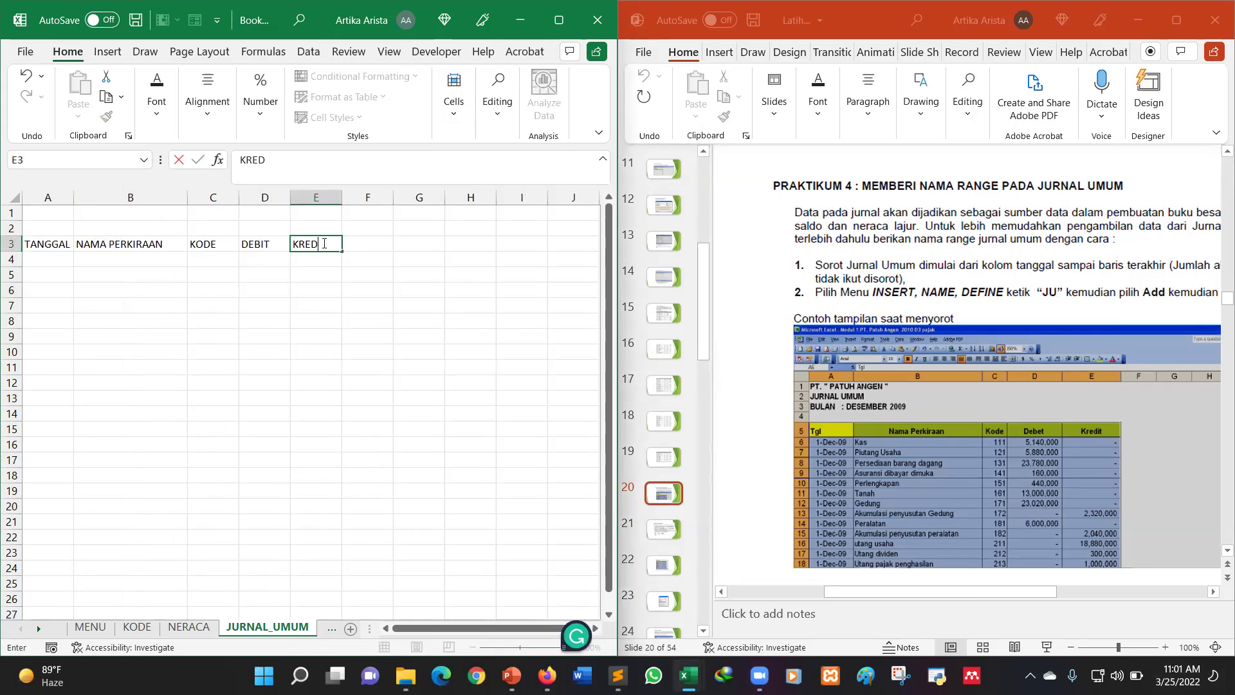
{"action": "left_click", "coordinate": [369, 277]}
Enter the formula =VLOOKUP(C4,KODE_REK,2,0) in cell B4 under NAMA PERKIRAAN.
{"action": "left_click", "coordinate": [146, 261]}
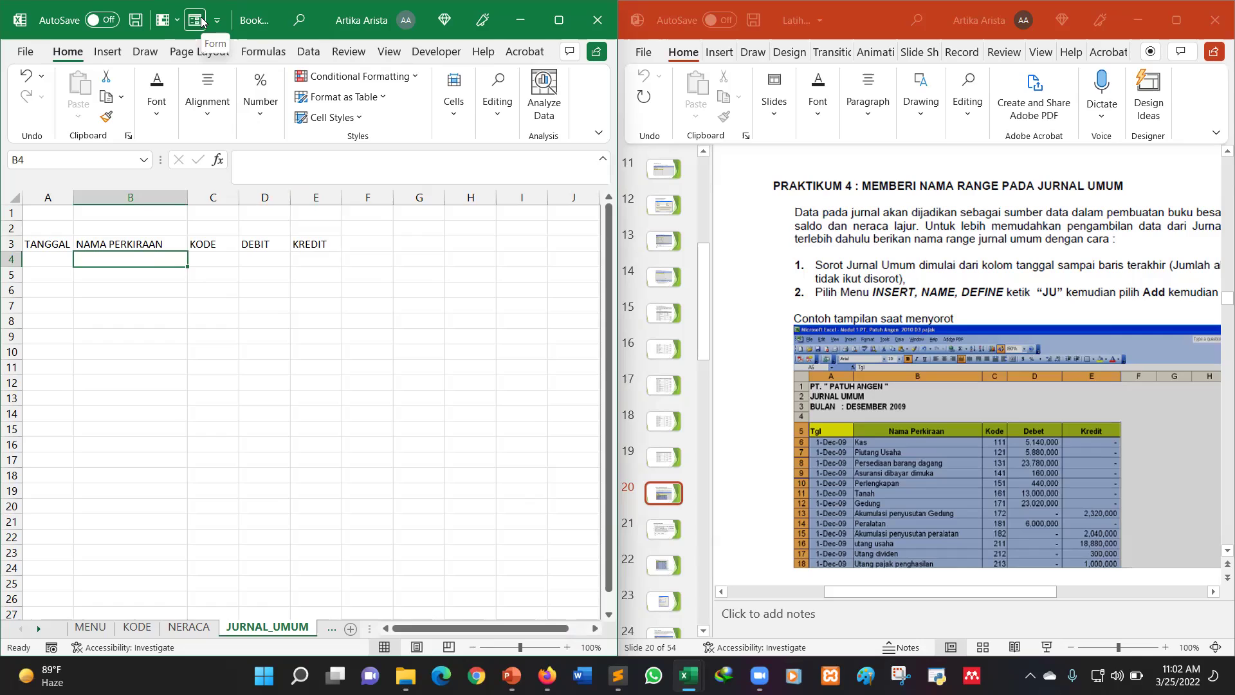
{"action": "left_click", "coordinate": [260, 160]}
{"action": "type", "text": "=V"}
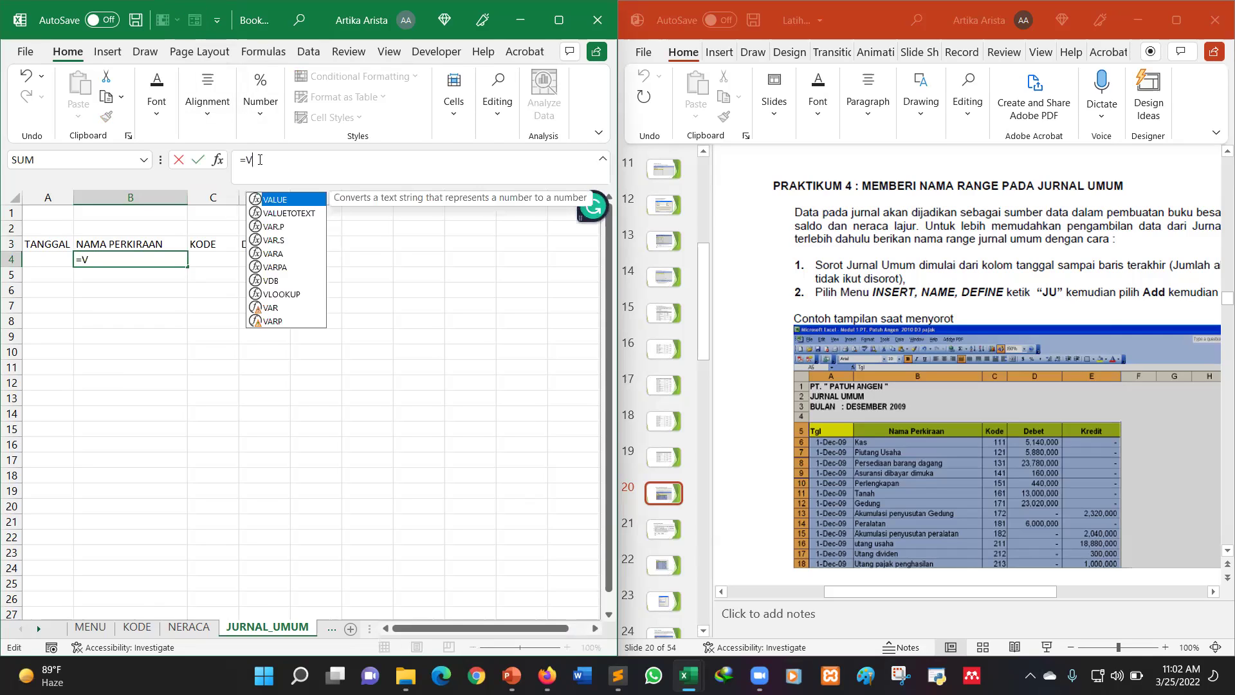
{"action": "type", "text": "LOOKUP("}
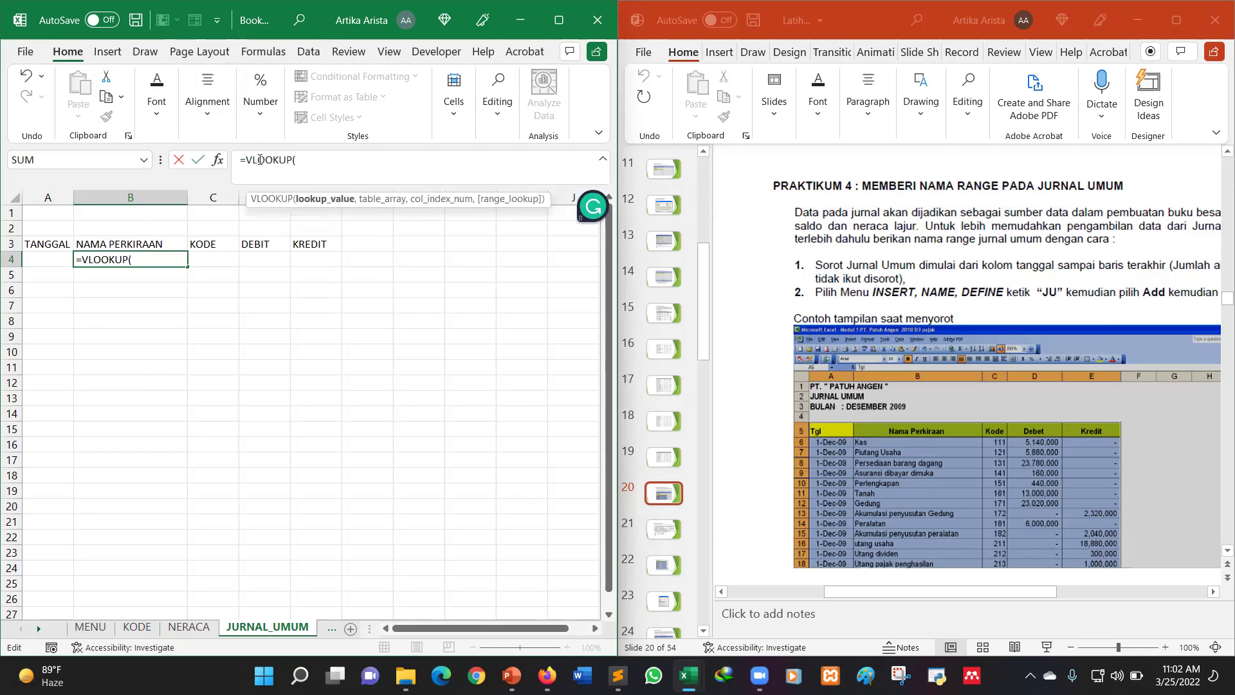
{"action": "left_click", "coordinate": [217, 262]}
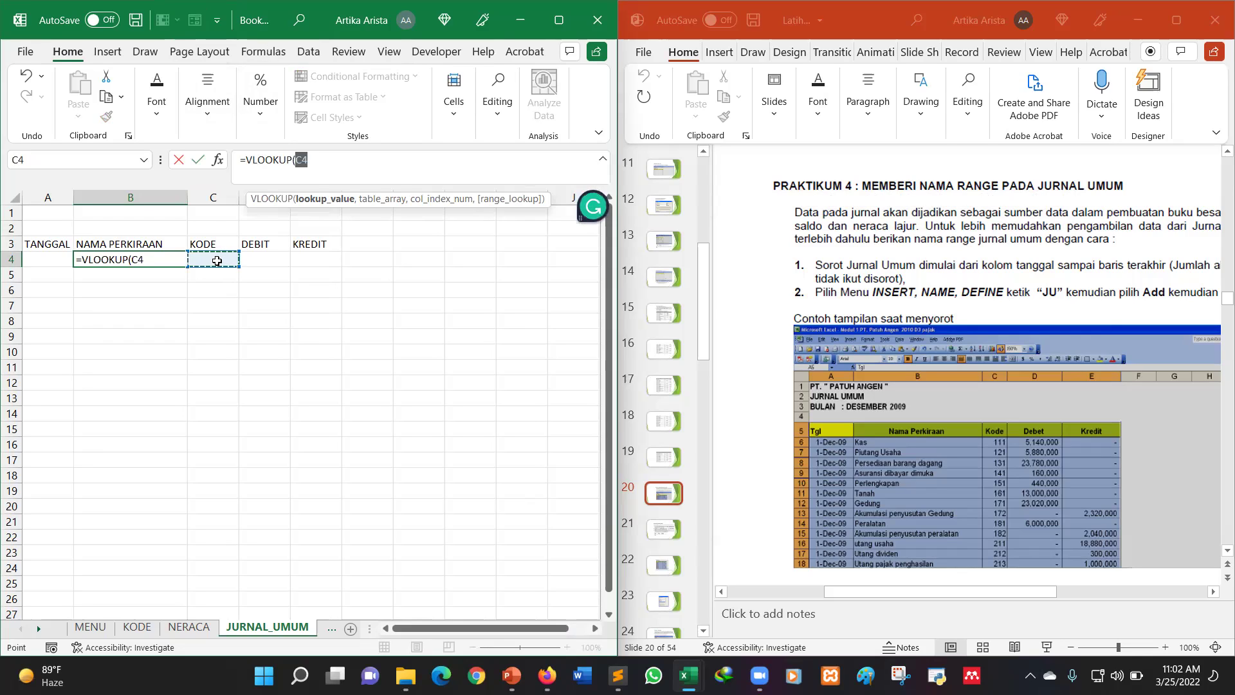
{"action": "left_click", "coordinate": [346, 170]}
{"action": "type", "text": ","}
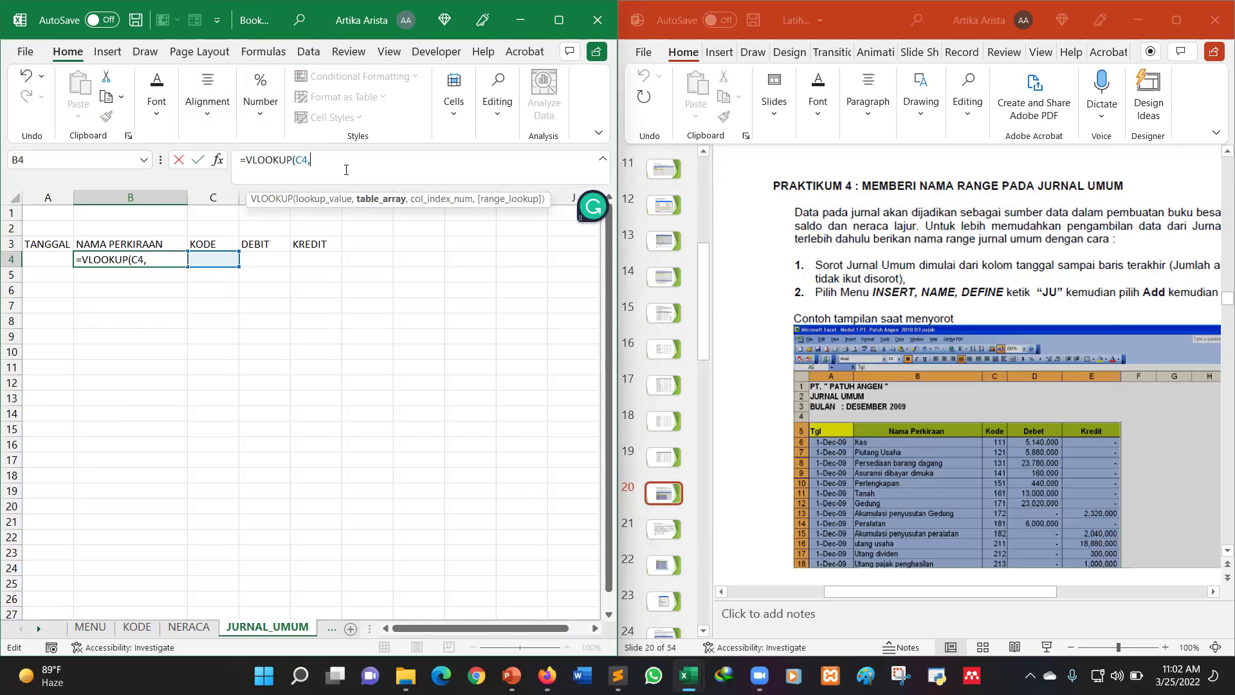
{"action": "type", "text": "KO"}
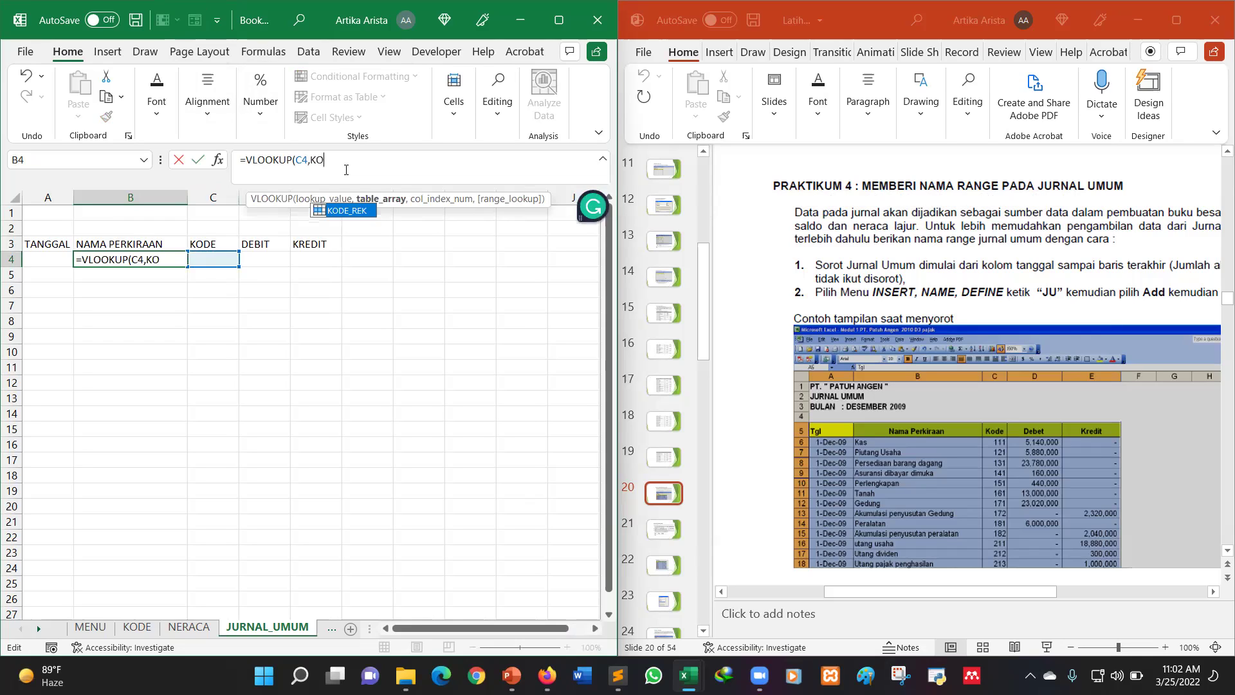
{"action": "type", "text": "DE_REK"}
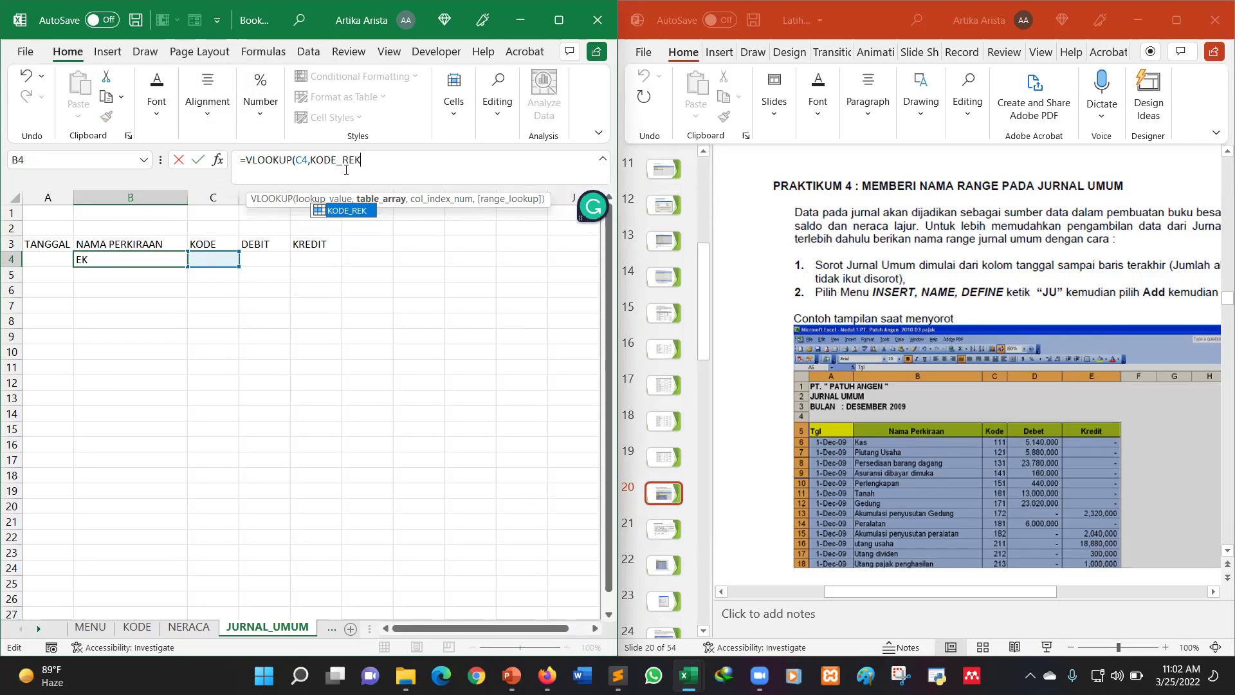
{"action": "type", "text": ",2,0"}
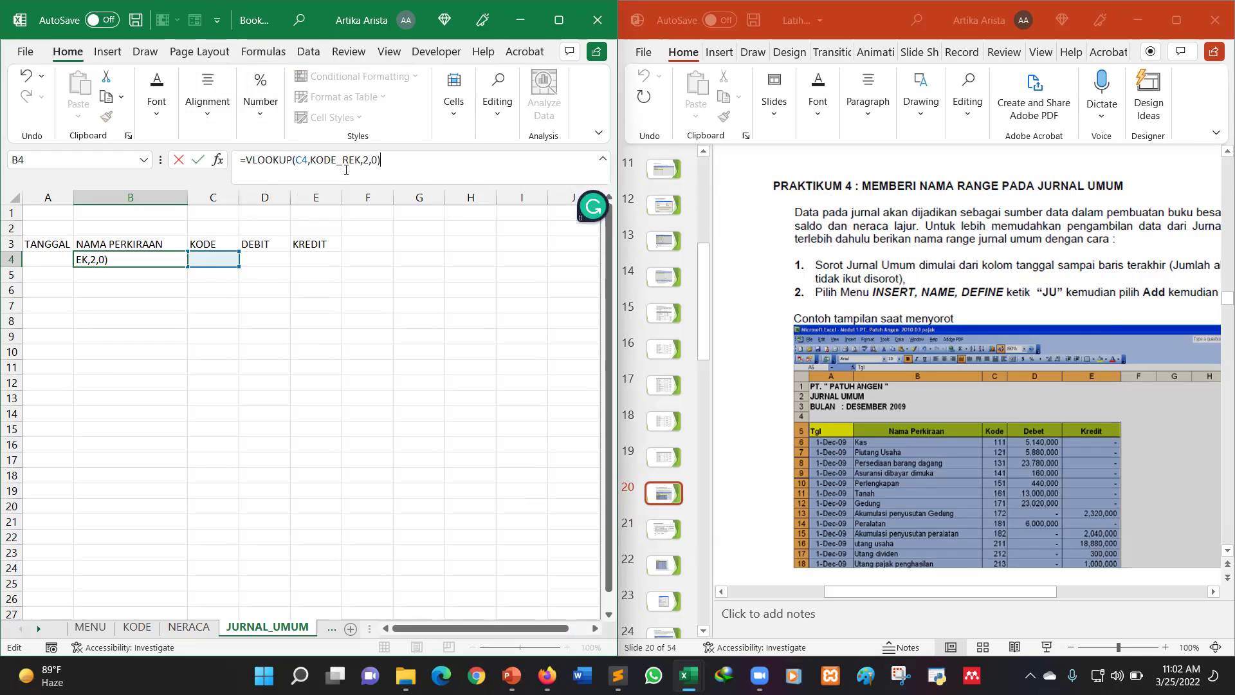
{"action": "key", "text": "Return"}
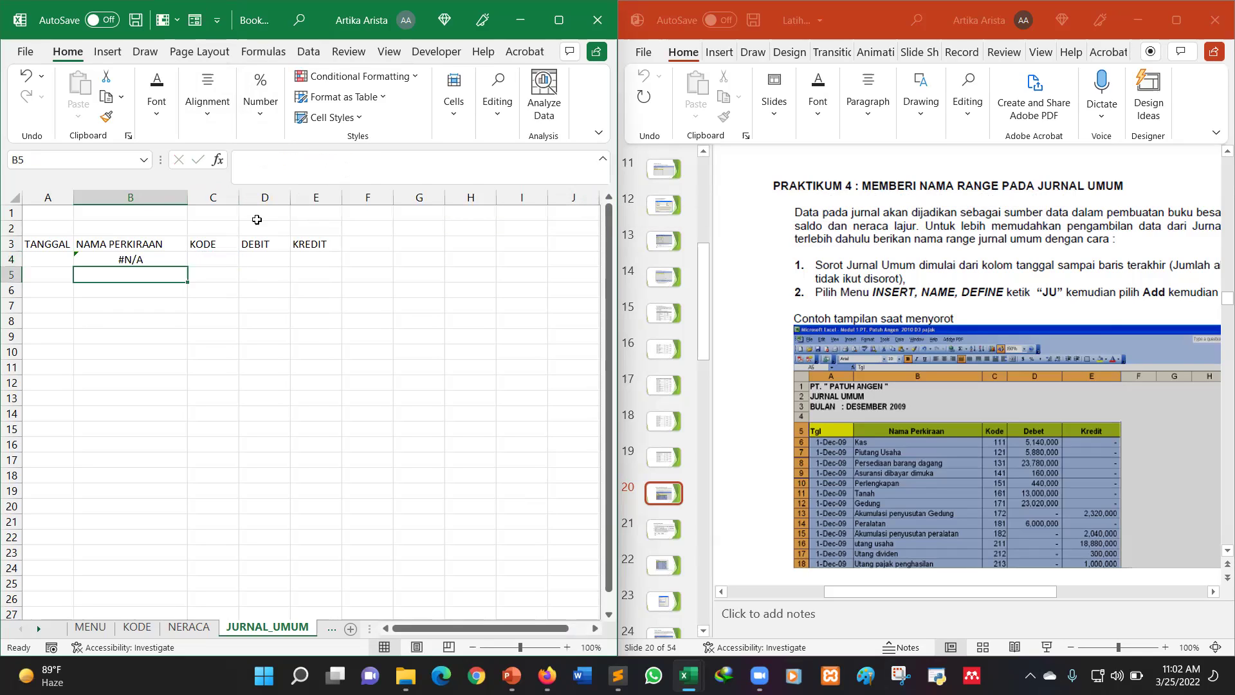
Fill in the first journal record through the data form: date 1-12-2009, code 111, debit 5140000 and credit 0.
{"action": "left_click", "coordinate": [155, 260]}
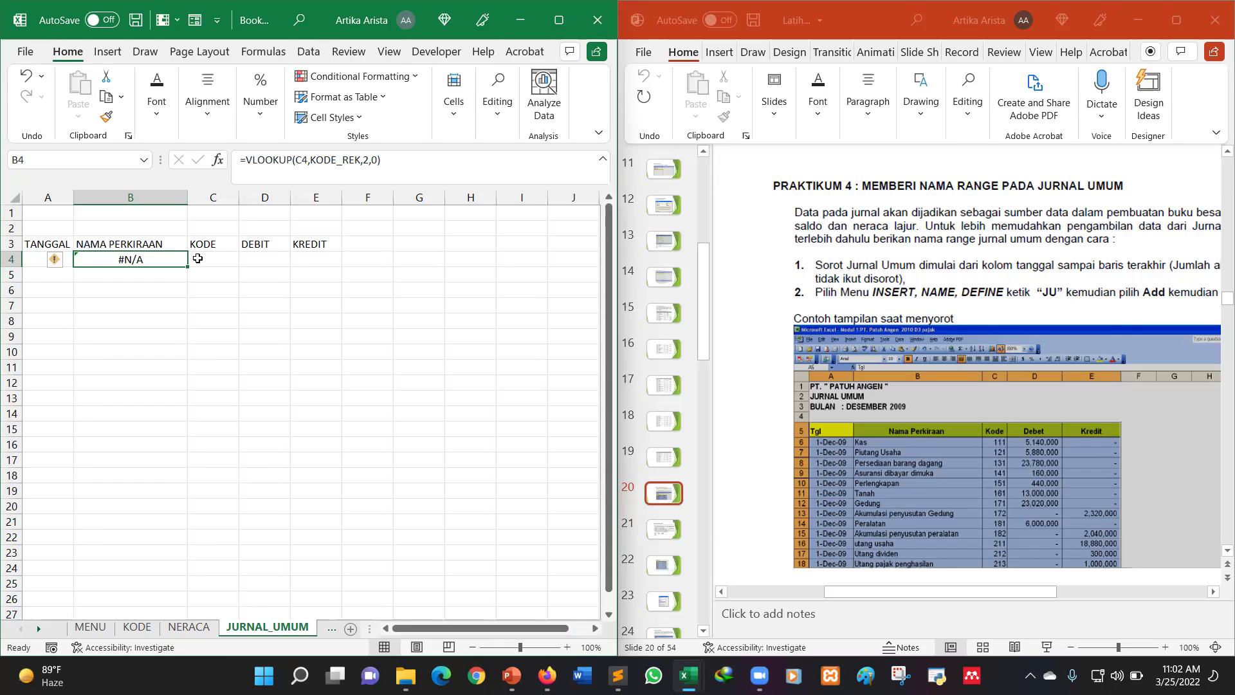
{"action": "left_click", "coordinate": [196, 20]}
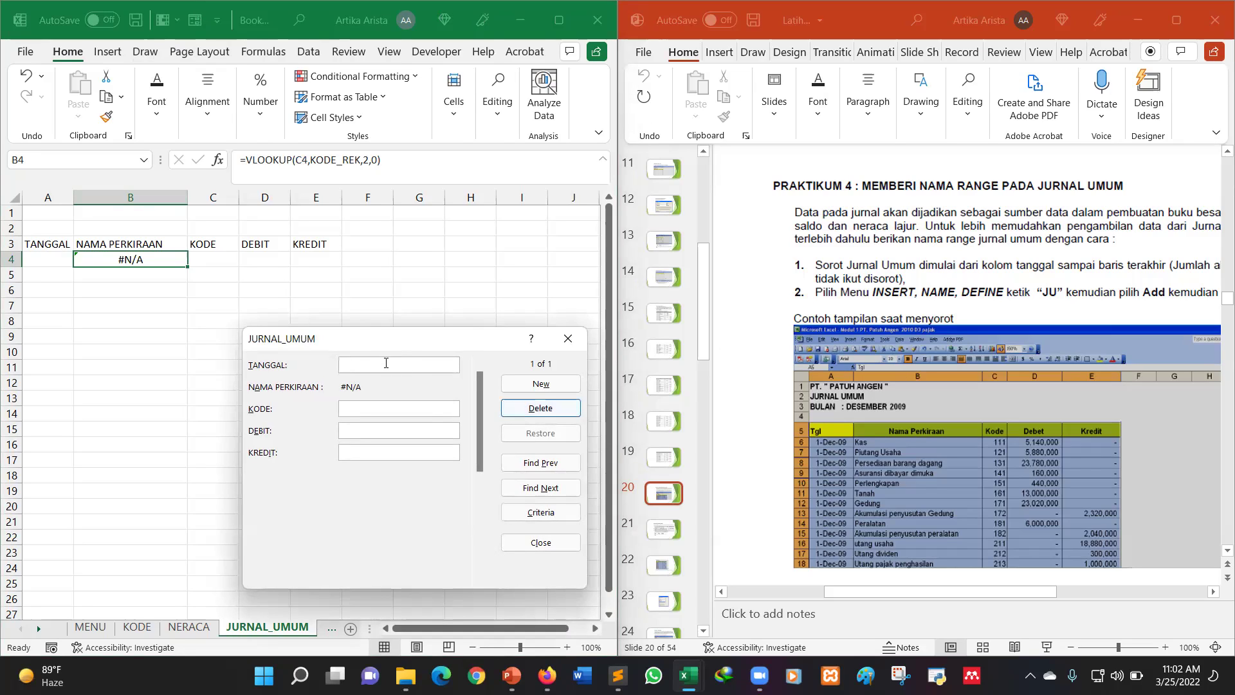
{"action": "type", "text": "1-12-2009"}
{"action": "left_click", "coordinate": [392, 408]}
{"action": "type", "text": "111"}
{"action": "left_click", "coordinate": [393, 427]}
{"action": "type", "text": "5140000"}
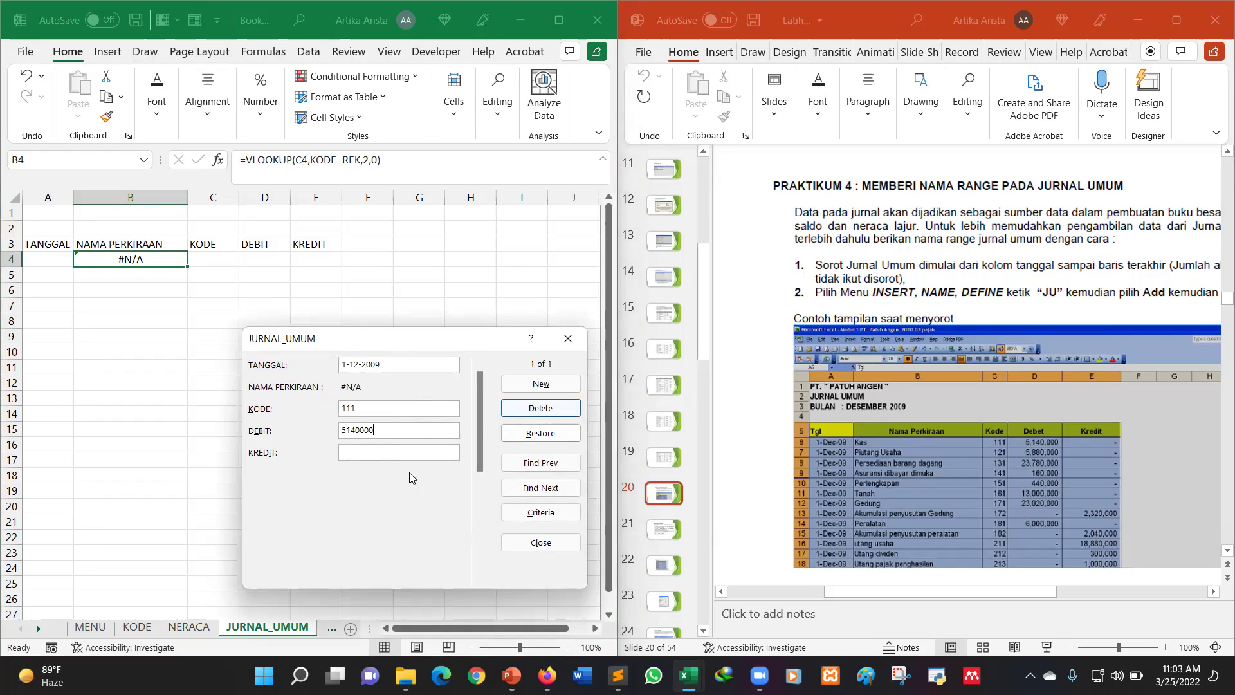
{"action": "left_click", "coordinate": [540, 384]}
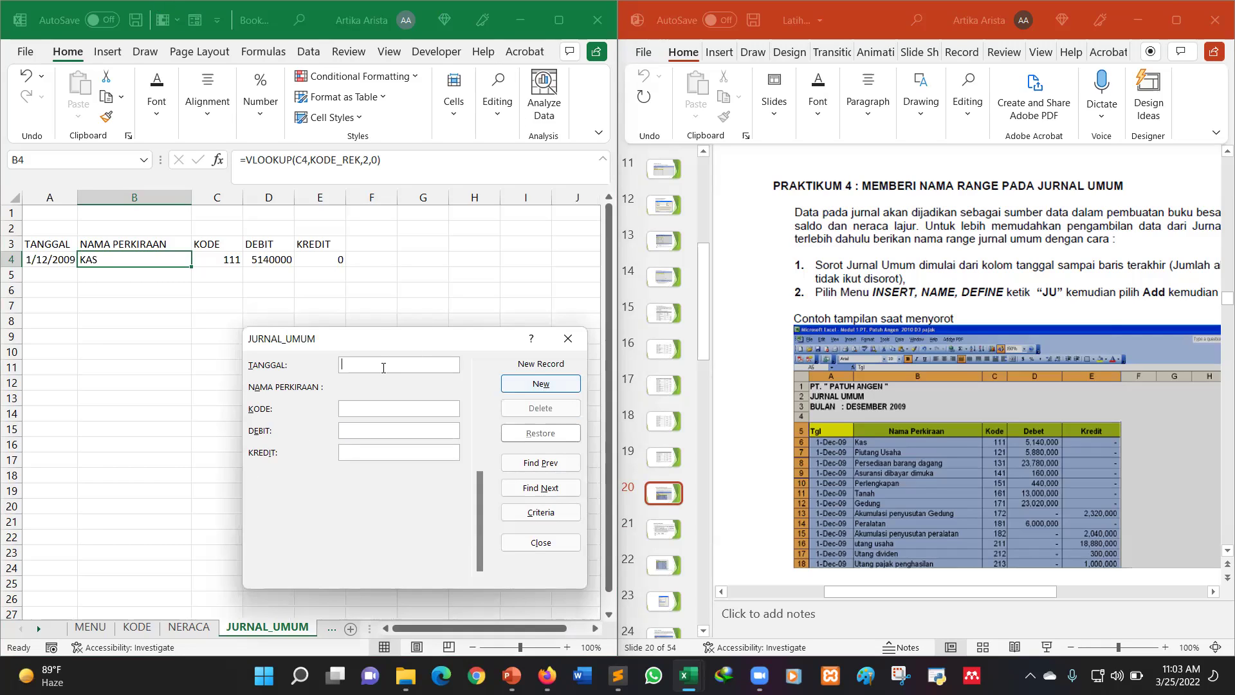
Add a second journal record in the data form with date 1-12-2009, code 121, debit 5880000 and credit 0.
{"action": "type", "text": "1-12-2009"}
{"action": "left_click", "coordinate": [407, 408]}
{"action": "type", "text": "121"}
{"action": "left_click", "coordinate": [406, 425]}
{"action": "type", "text": "5880000"}
{"action": "left_click", "coordinate": [404, 454]}
{"action": "type", "text": "0"}
{"action": "left_click", "coordinate": [525, 385]}
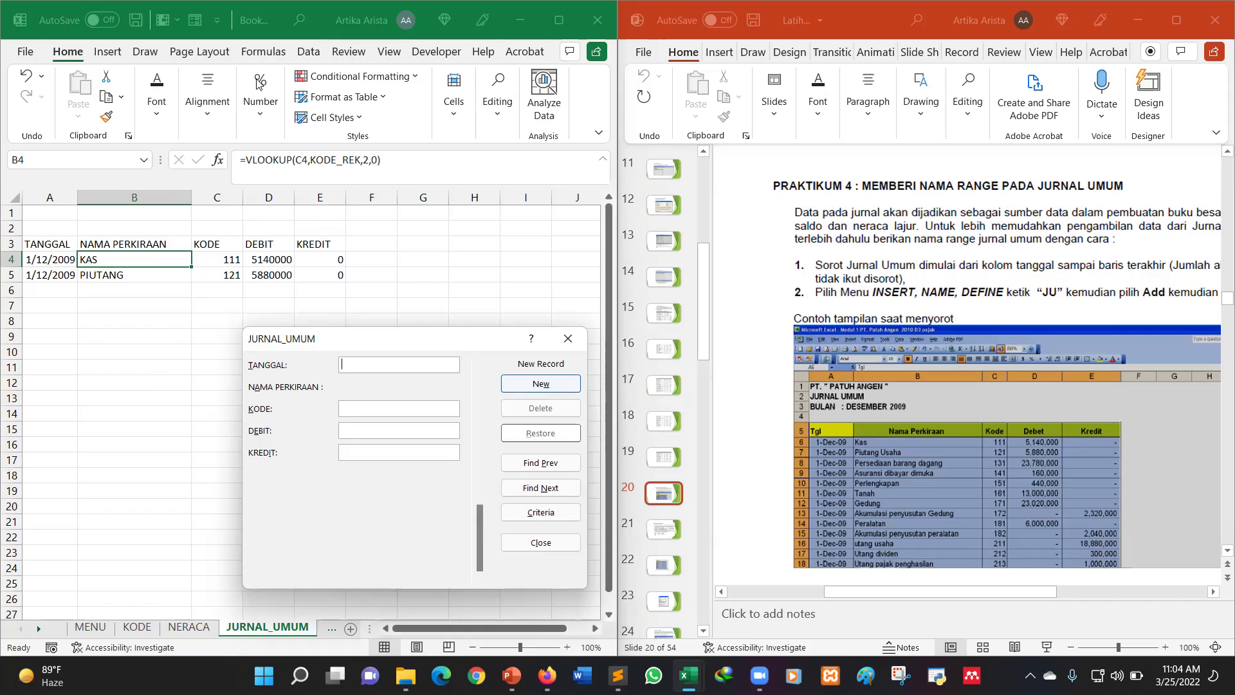
Switch to the PowerPoint slides and look through slides 19 to 24 on the journal, ledger and Neraca Saldo practicals.
{"action": "scroll", "coordinate": [1138, 352], "scroll_direction": "down", "scroll_amount": 3}
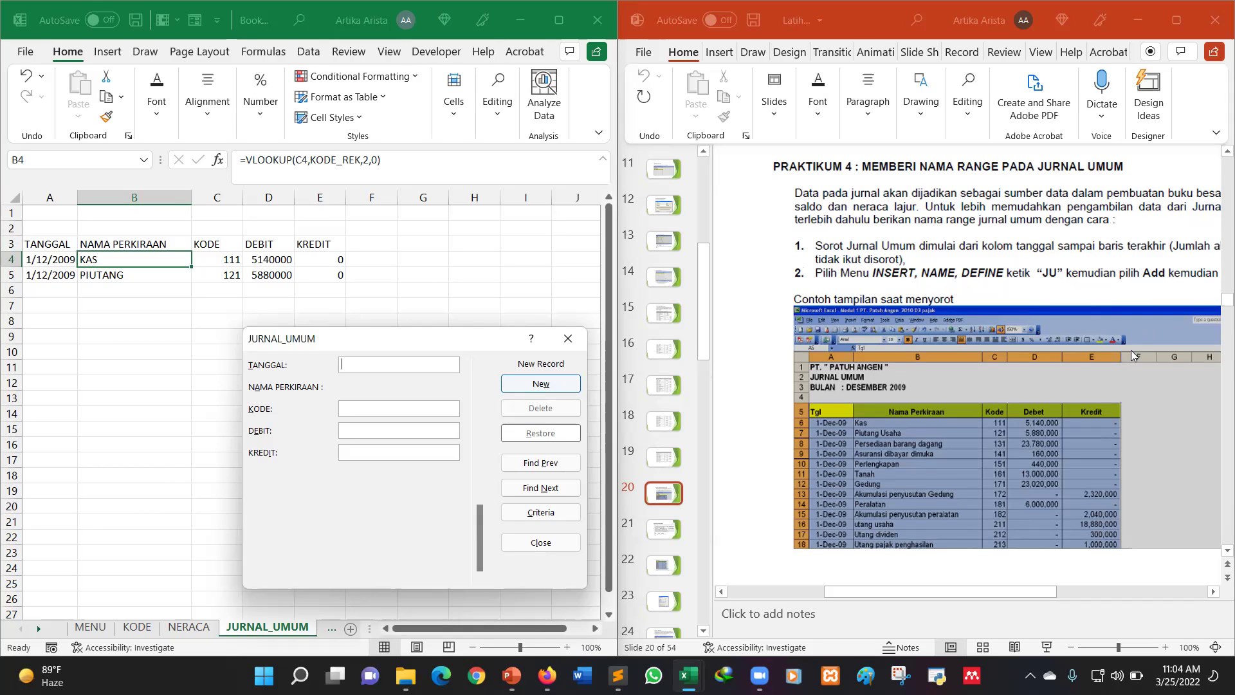
{"action": "scroll", "coordinate": [1132, 353], "scroll_direction": "down", "scroll_amount": 1}
{"action": "scroll", "coordinate": [1132, 353], "scroll_direction": "up", "scroll_amount": 3}
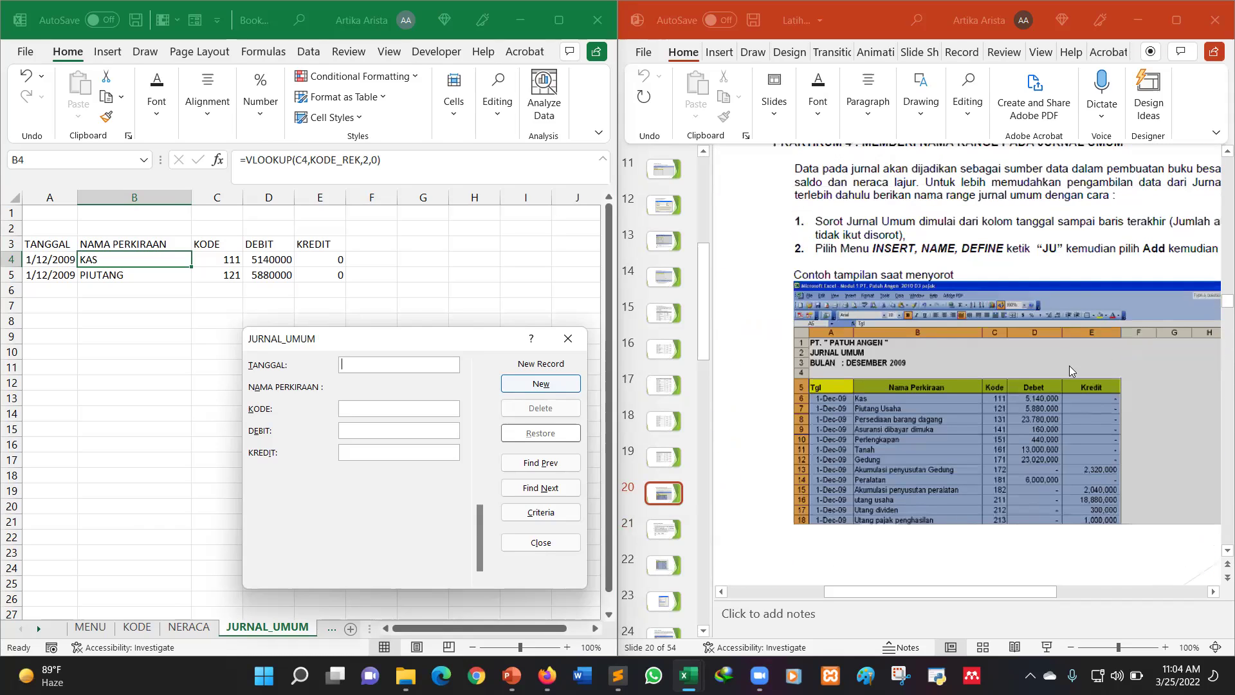
{"action": "left_click", "coordinate": [676, 458]}
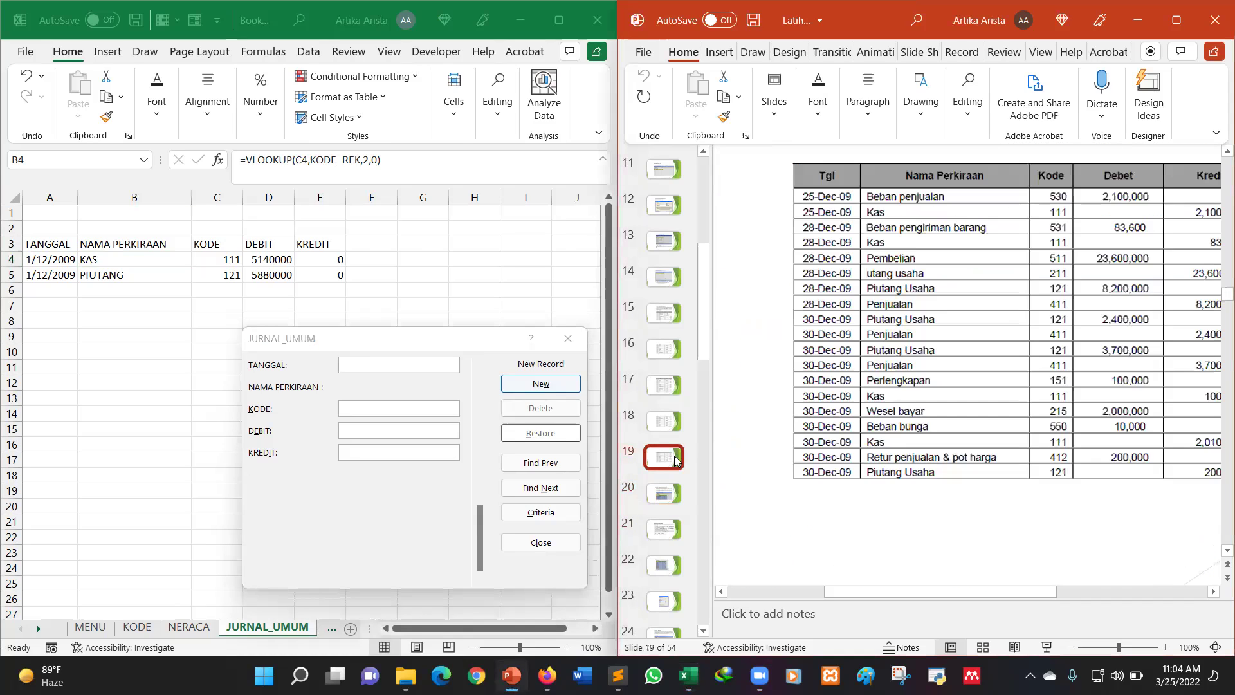
{"action": "key", "text": "Down"}
{"action": "key", "text": "Up"}
{"action": "key", "text": "Down"}
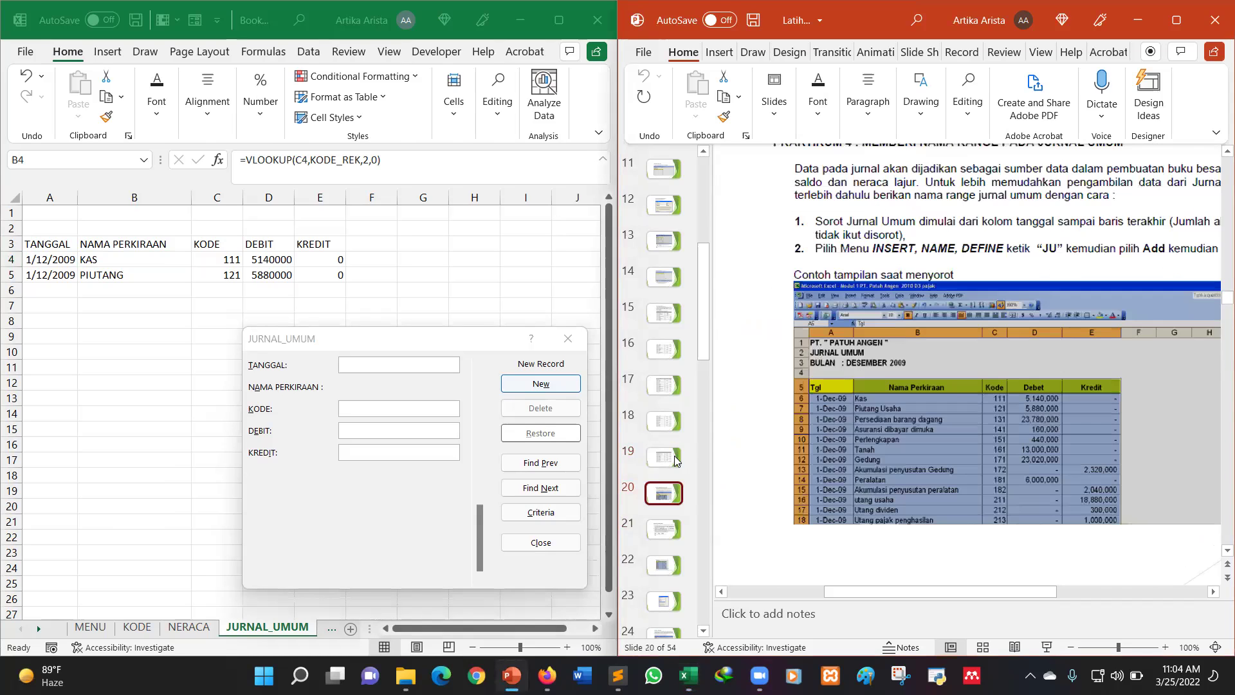
{"action": "key", "text": "Down"}
{"action": "key", "text": "Down"}
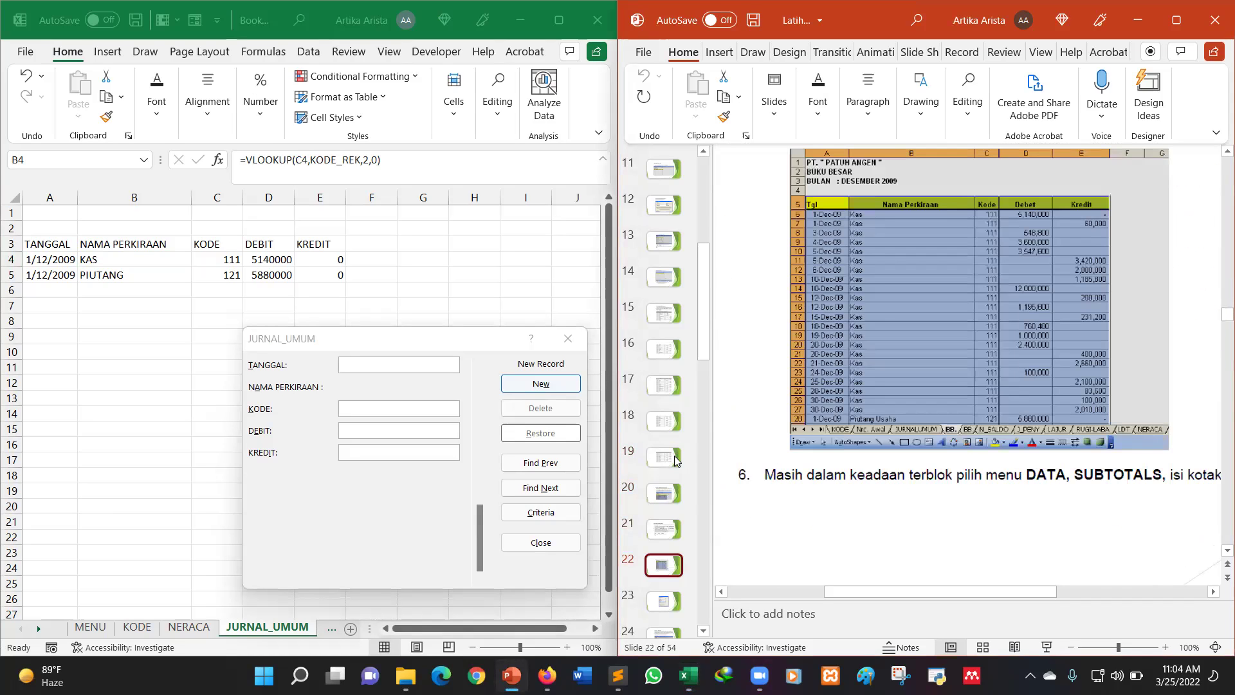
{"action": "key", "text": "Down"}
{"action": "key", "text": "Down"}
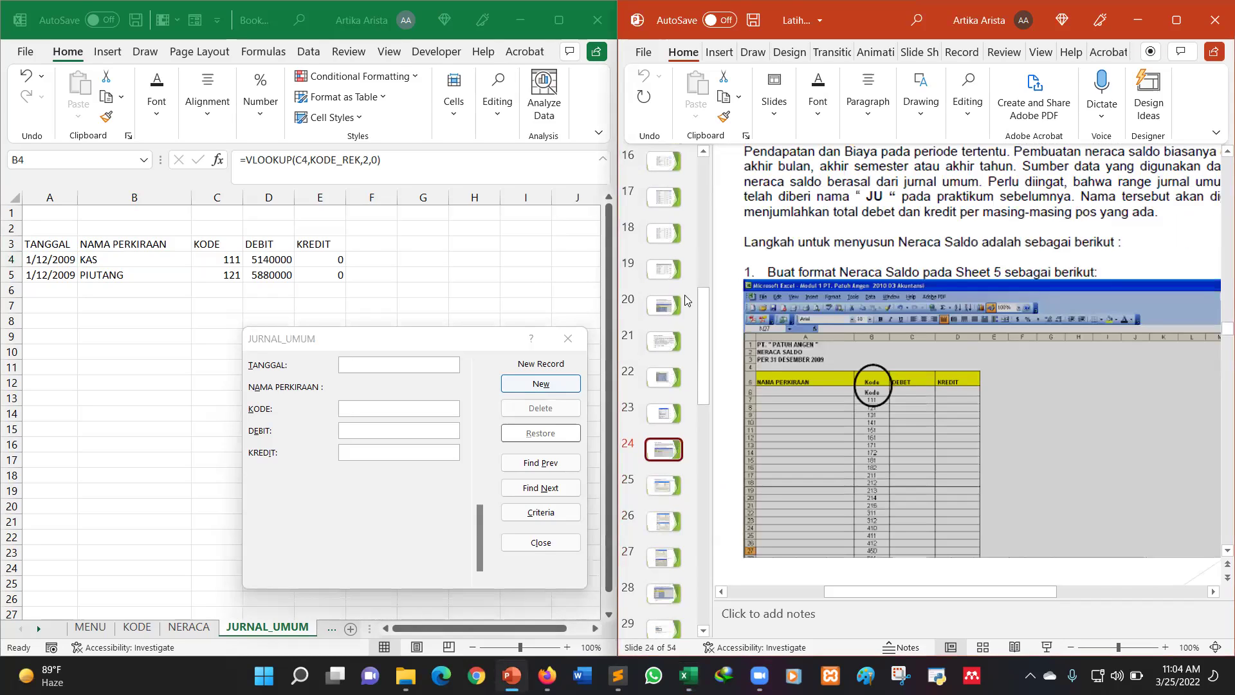
Review the December 2009 transaction list and adjustment data from slide 1 through slide 6, with the slide view reduced to 60%.
{"action": "scroll", "coordinate": [682, 193], "scroll_direction": "up", "scroll_amount": 10}
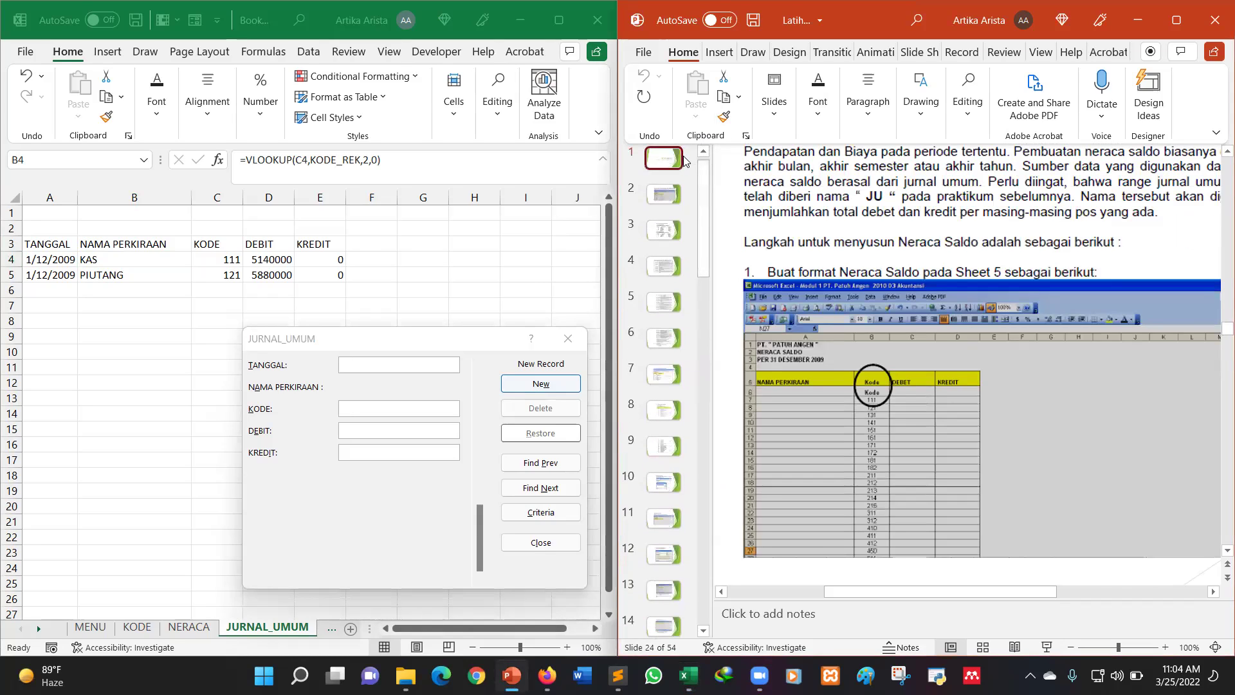
{"action": "left_click", "coordinate": [680, 165]}
{"action": "key", "text": "Down"}
{"action": "key", "text": "Down"}
{"action": "key", "text": "Down"}
{"action": "key", "text": "Down"}
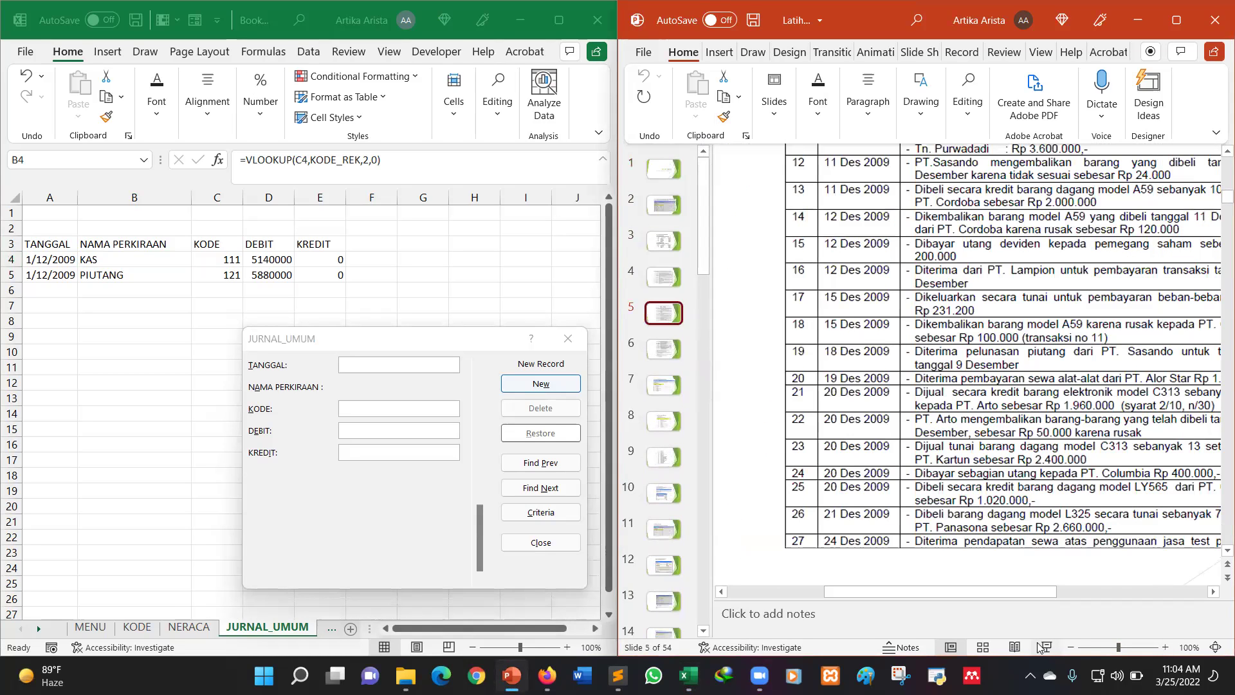
{"action": "left_click", "coordinate": [1072, 648]}
{"action": "left_click", "coordinate": [1072, 648]}
{"action": "left_click", "coordinate": [1073, 648]}
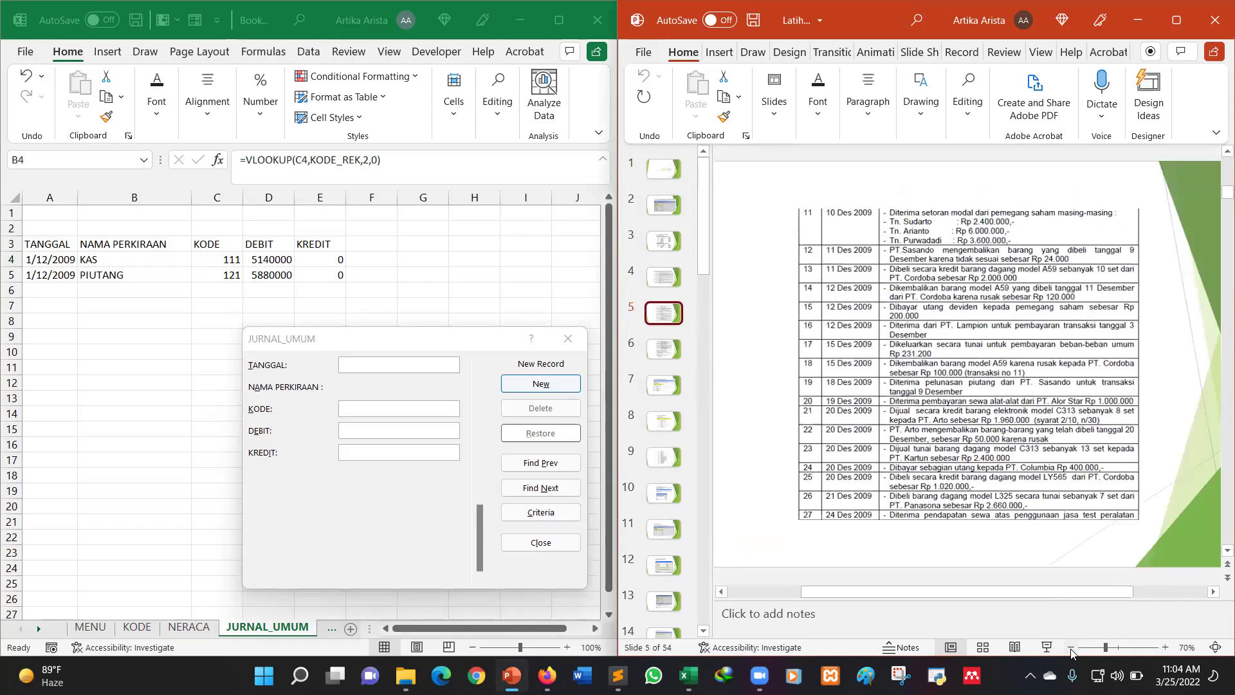
{"action": "left_click", "coordinate": [1073, 648]}
{"action": "left_click", "coordinate": [664, 350]}
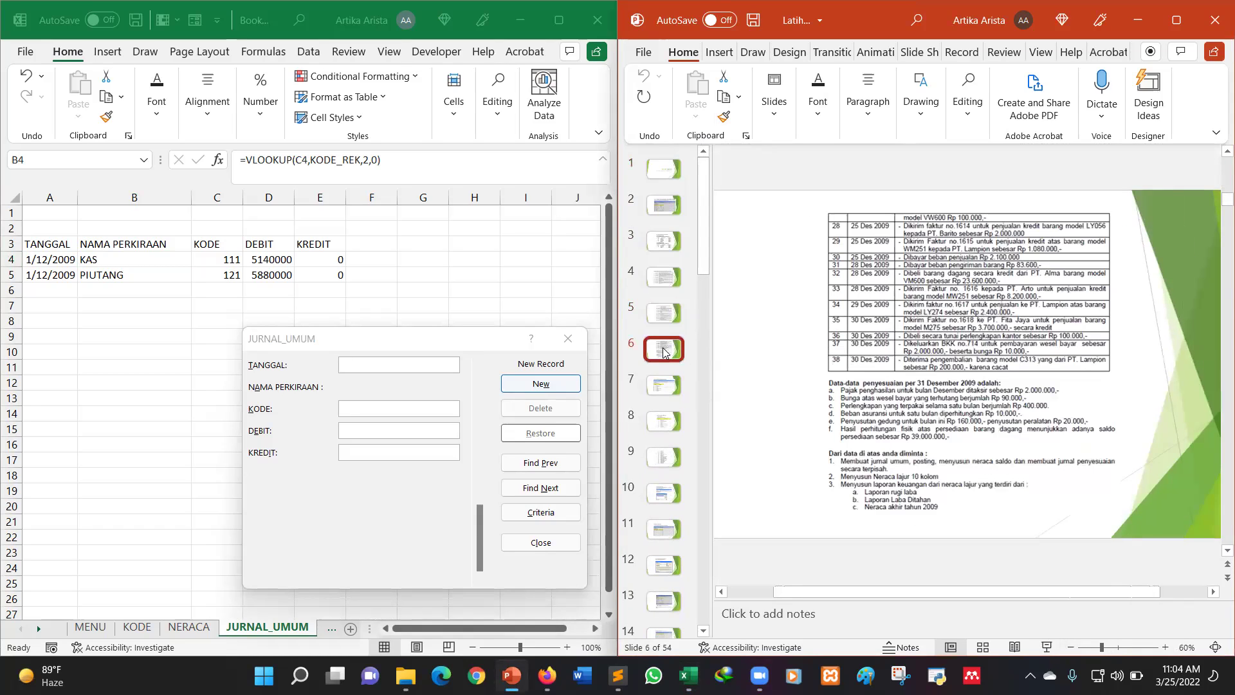
Look through slides 7 to 17 on the account codes, the opening Neraca Saldo and the general journal.
{"action": "key", "text": "Down"}
{"action": "key", "text": "Down"}
{"action": "key", "text": "Down"}
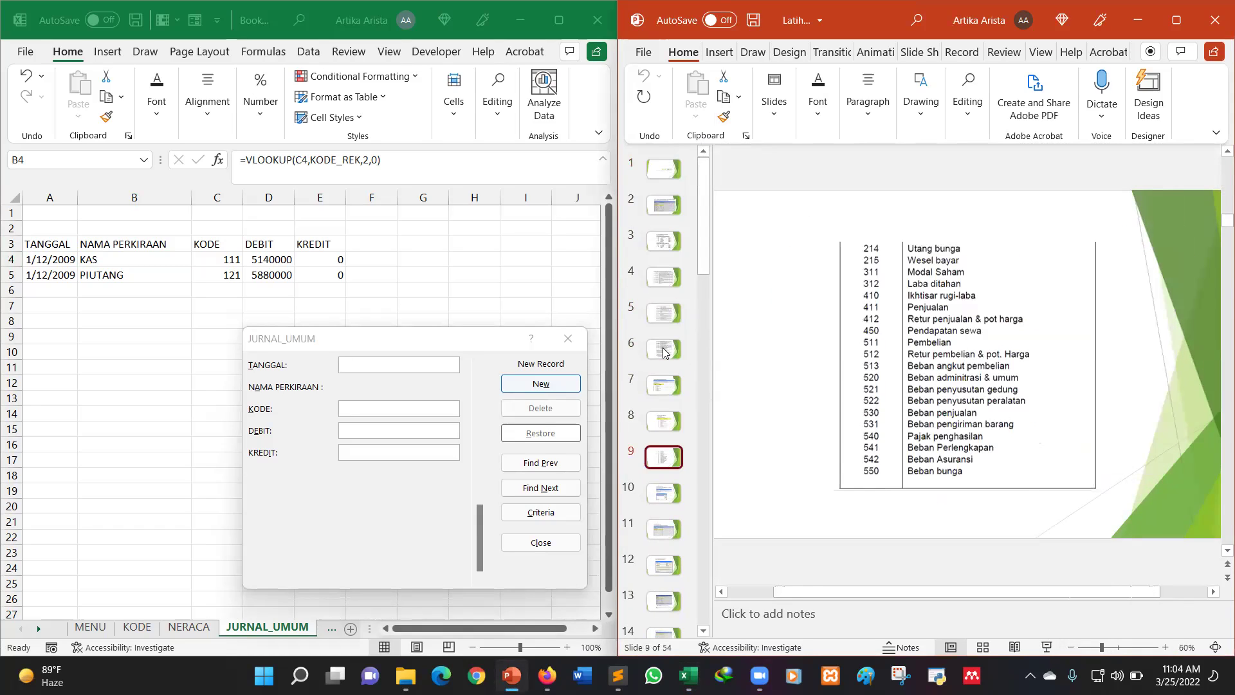
{"action": "key", "text": "Down"}
{"action": "key", "text": "Down"}
{"action": "key", "text": "Down"}
{"action": "key", "text": "Down"}
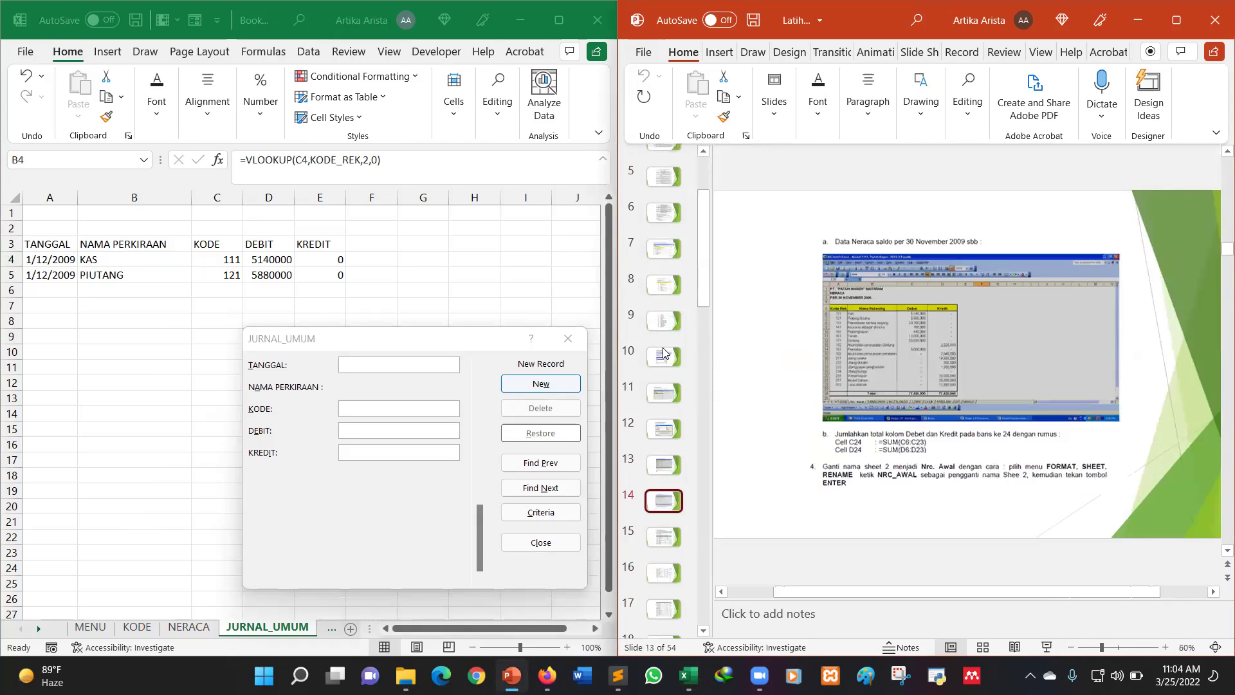
{"action": "key", "text": "Down"}
{"action": "key", "text": "Down"}
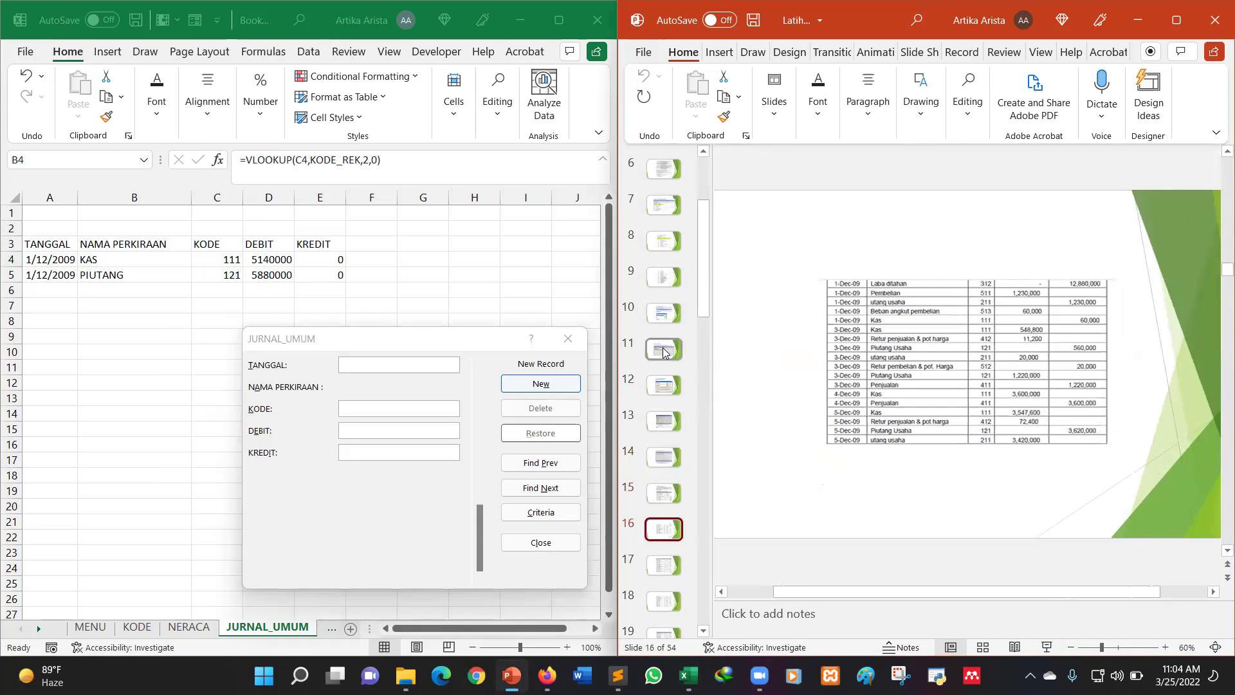
{"action": "key", "text": "Down"}
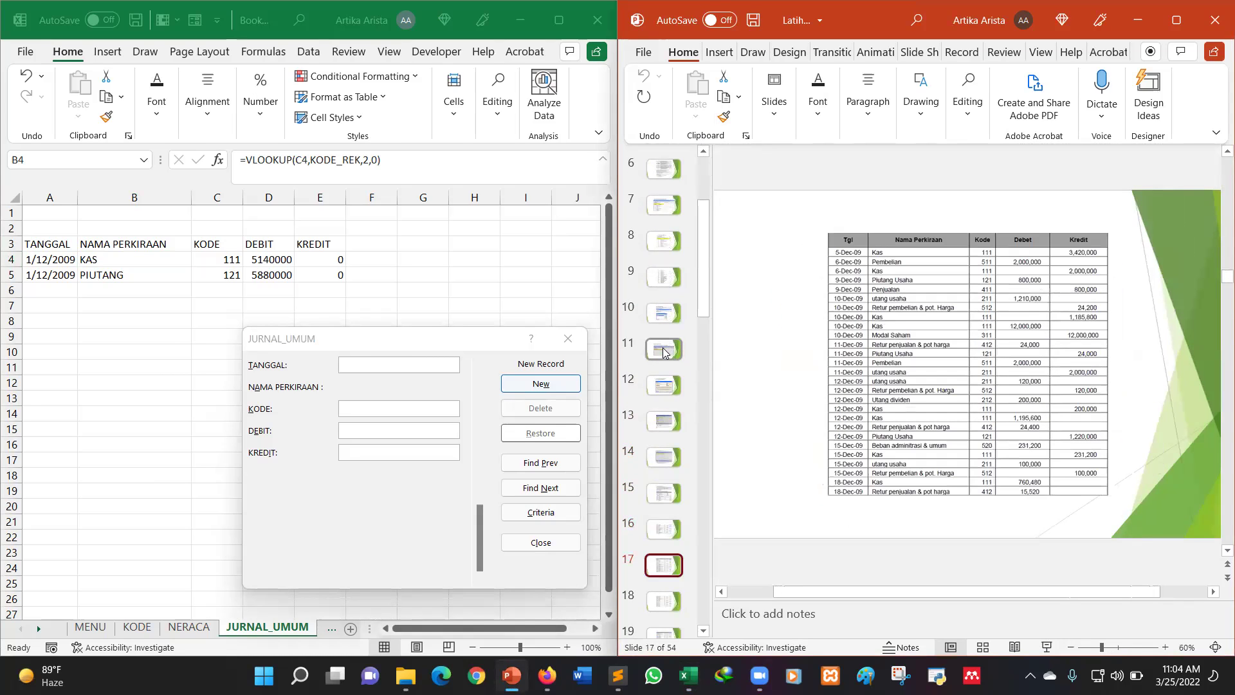
Review the December 2009 general journal tables on slides 15 to 19.
{"action": "key", "text": "Up"}
{"action": "key", "text": "Up"}
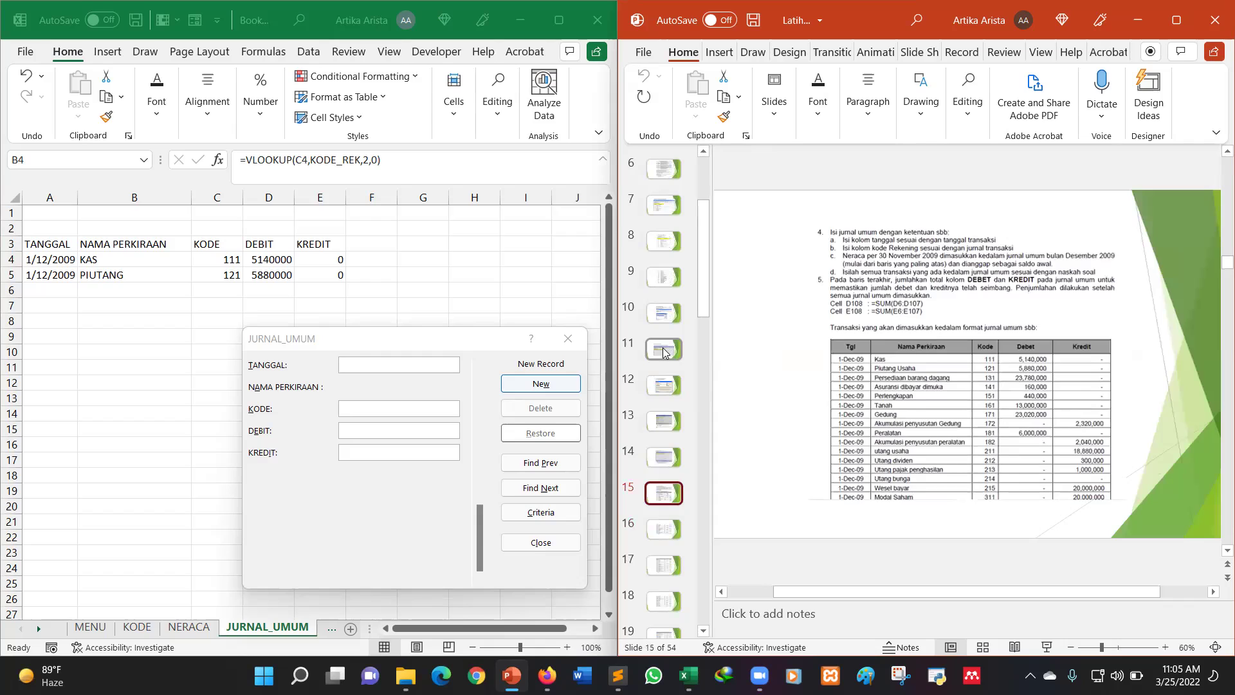
{"action": "key", "text": "Page_Down"}
{"action": "key", "text": "Page_Down"}
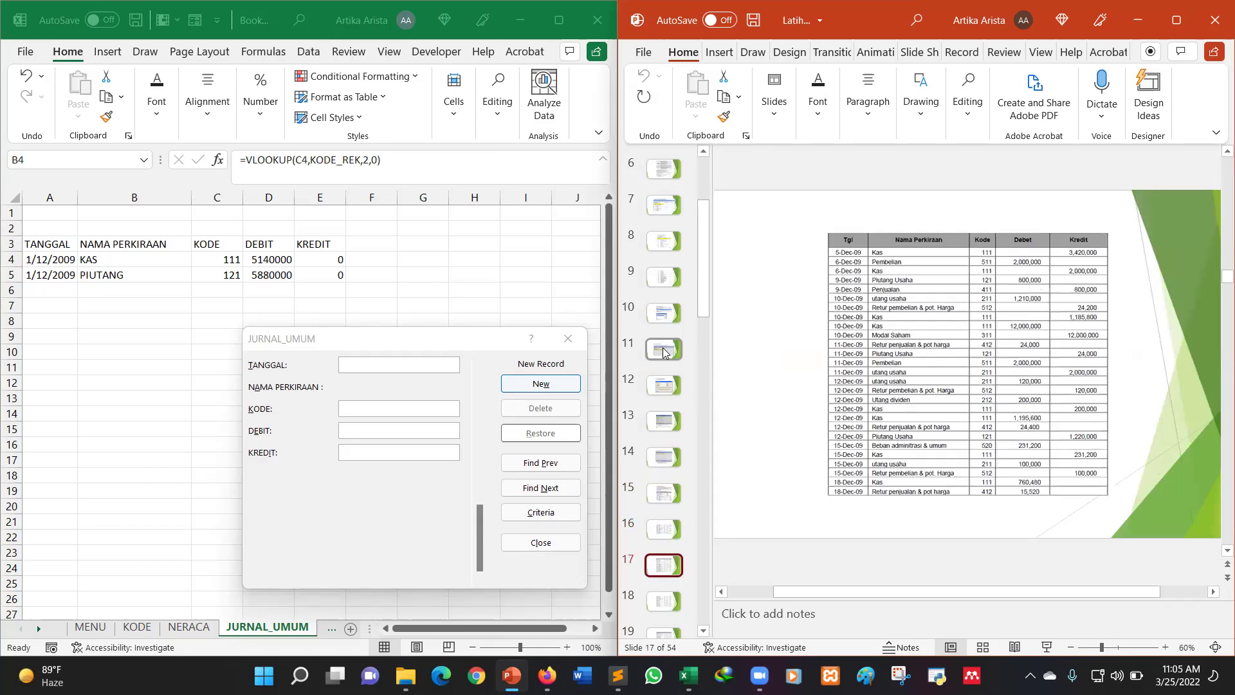
{"action": "key", "text": "Page_Down"}
{"action": "key", "text": "Page_Down"}
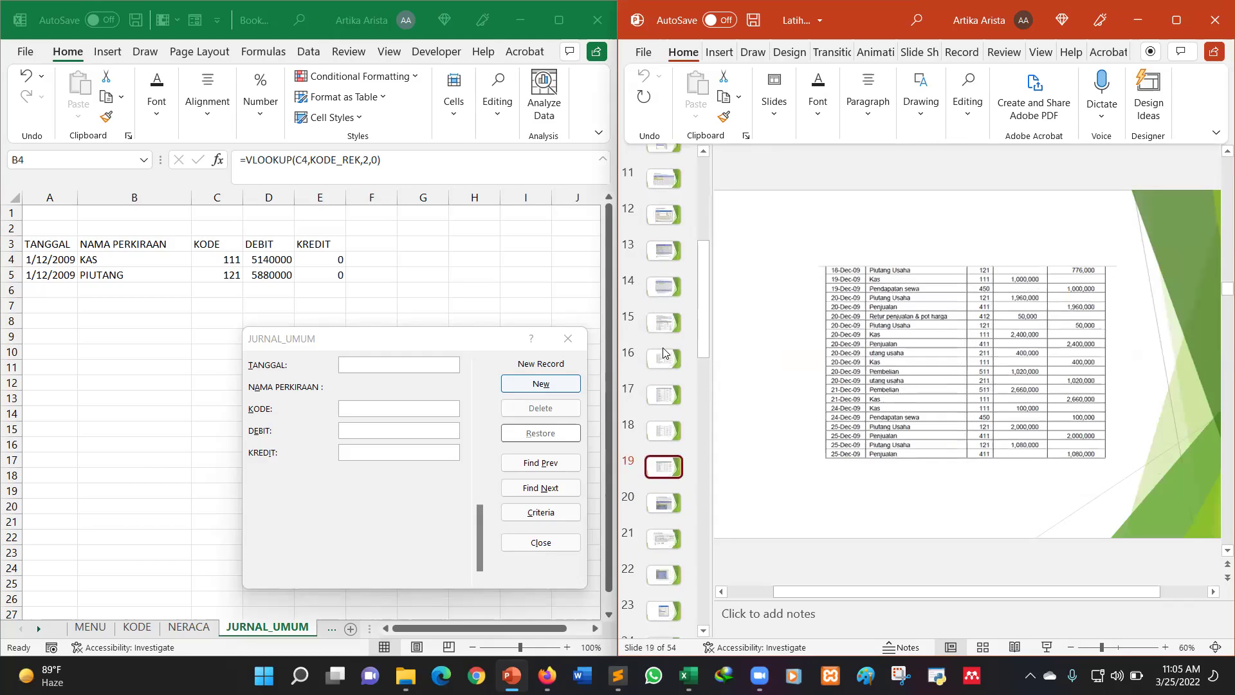
{"action": "key", "text": "Page_Down"}
{"action": "key", "text": "Page_Up"}
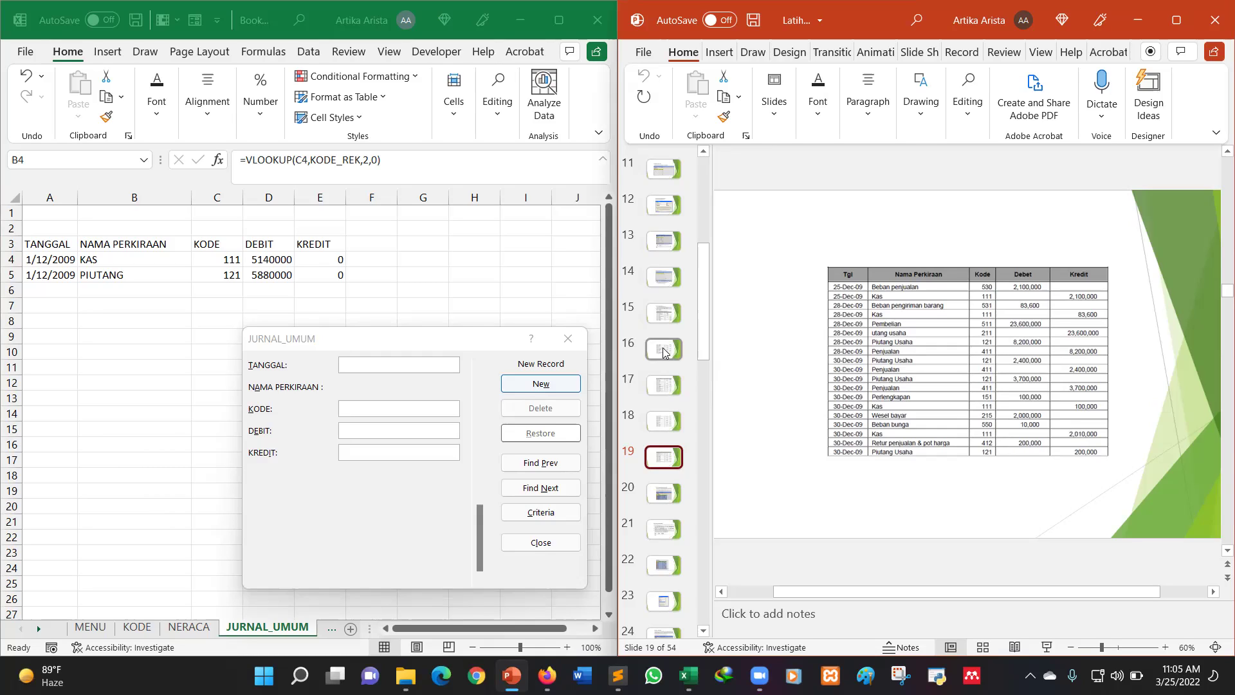
Compare the last journal table on slide 19 with the practicals on range naming, Buku Besar posting and Subtotals on slides 20 to 23.
{"action": "left_click", "coordinate": [676, 494]}
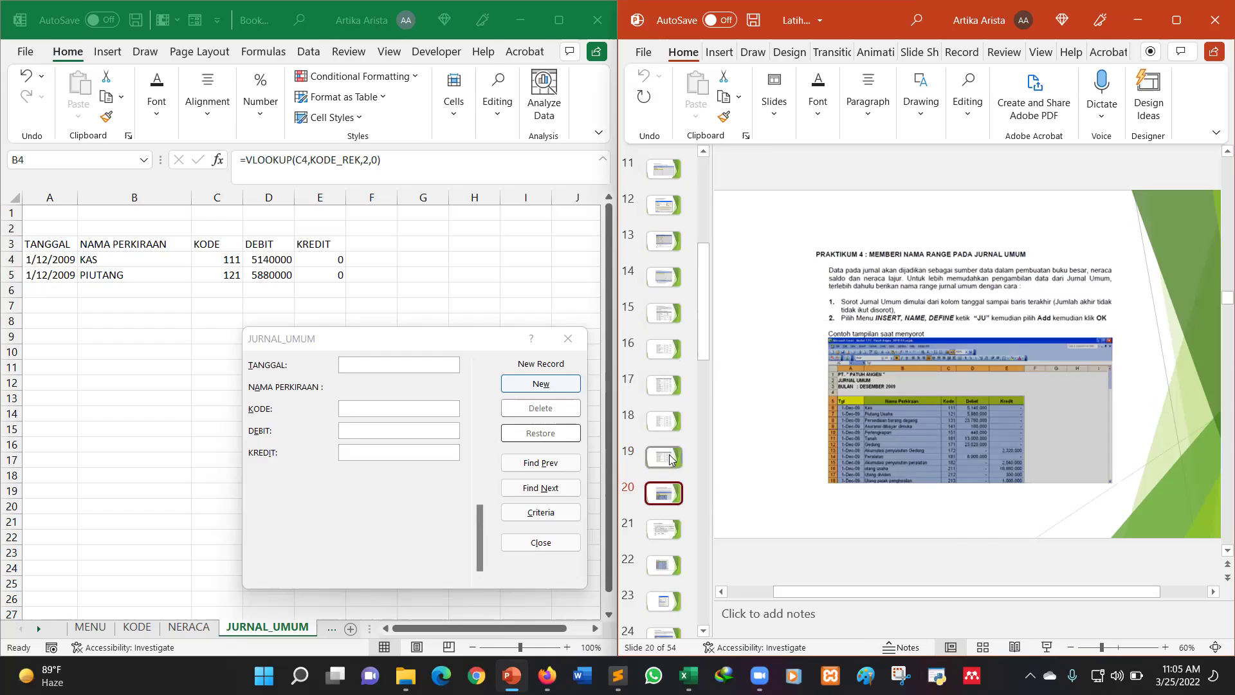
{"action": "left_click", "coordinate": [670, 458]}
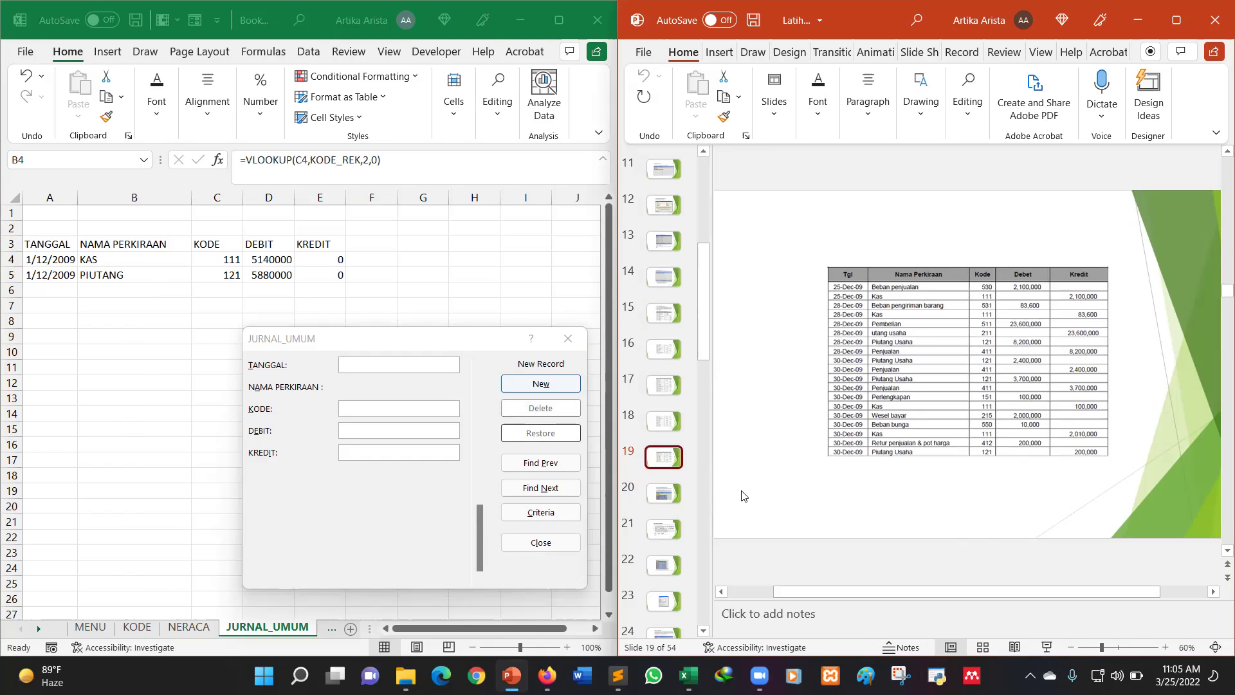
{"action": "scroll", "coordinate": [691, 238], "scroll_direction": "up", "scroll_amount": 5}
{"action": "scroll", "coordinate": [692, 238], "scroll_direction": "down", "scroll_amount": 7}
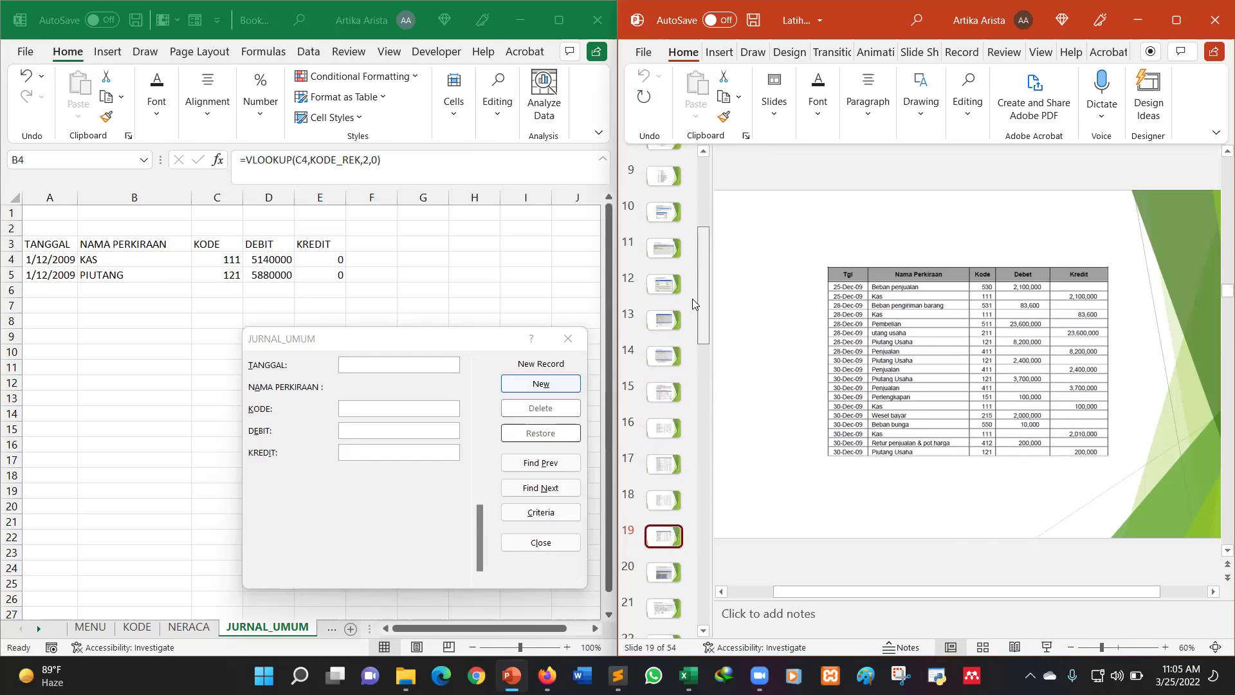
{"action": "left_click", "coordinate": [670, 415]}
{"action": "left_click", "coordinate": [672, 450]}
{"action": "left_click", "coordinate": [668, 473]}
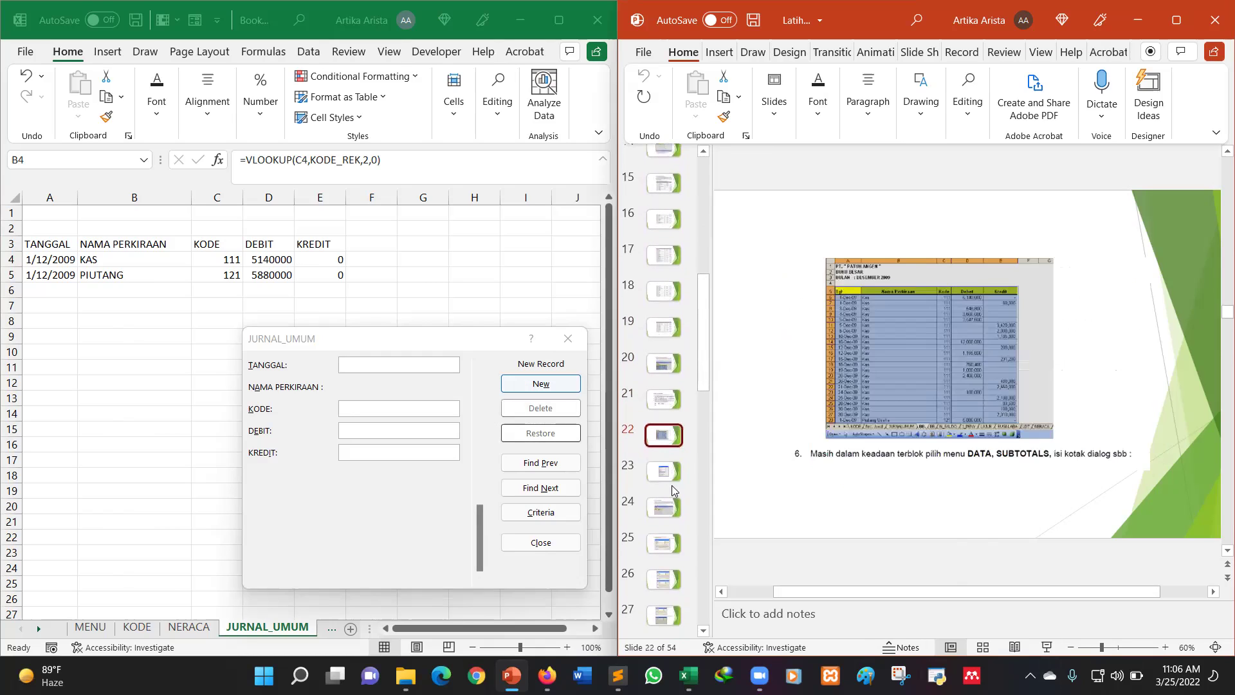
{"action": "left_click", "coordinate": [671, 474]}
{"action": "scroll", "coordinate": [665, 508], "scroll_direction": "down", "scroll_amount": 3}
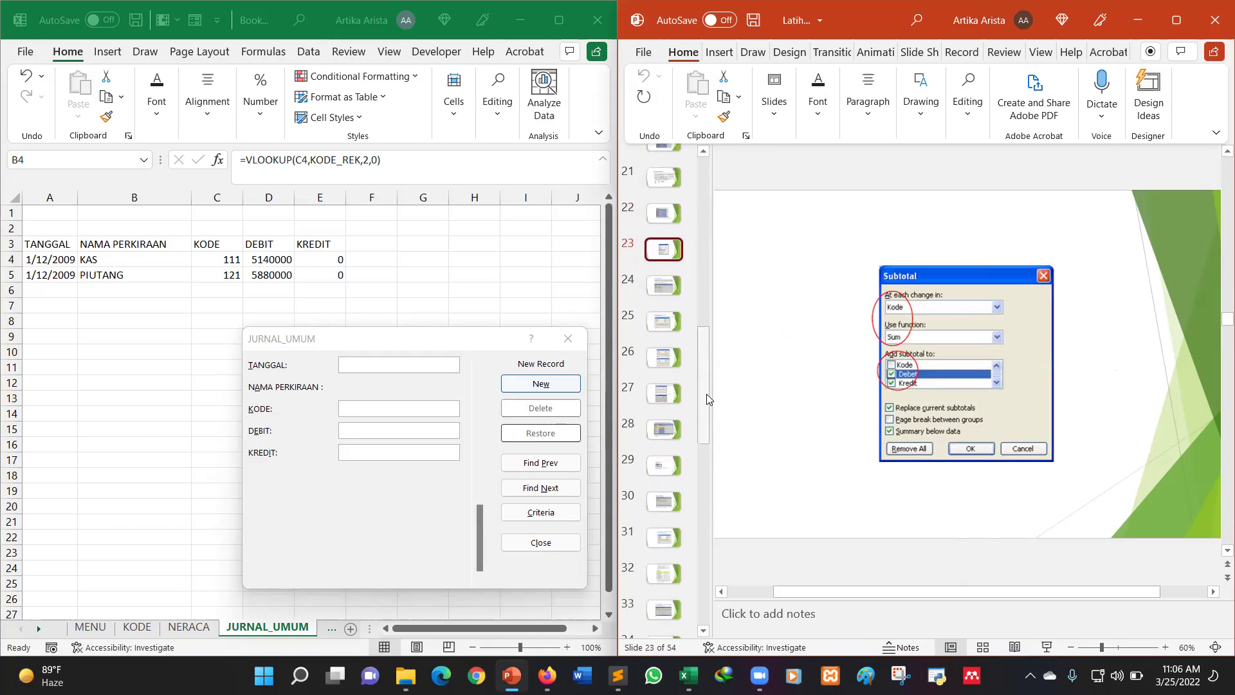
Go back to slide 1 and review the material from the transaction list on slide 5 through the VLOOKUP instructions to slide 16.
{"action": "left_click_drag", "start_coordinate": [706, 394], "coordinate": [709, 193]}
{"action": "left_click", "coordinate": [672, 172]}
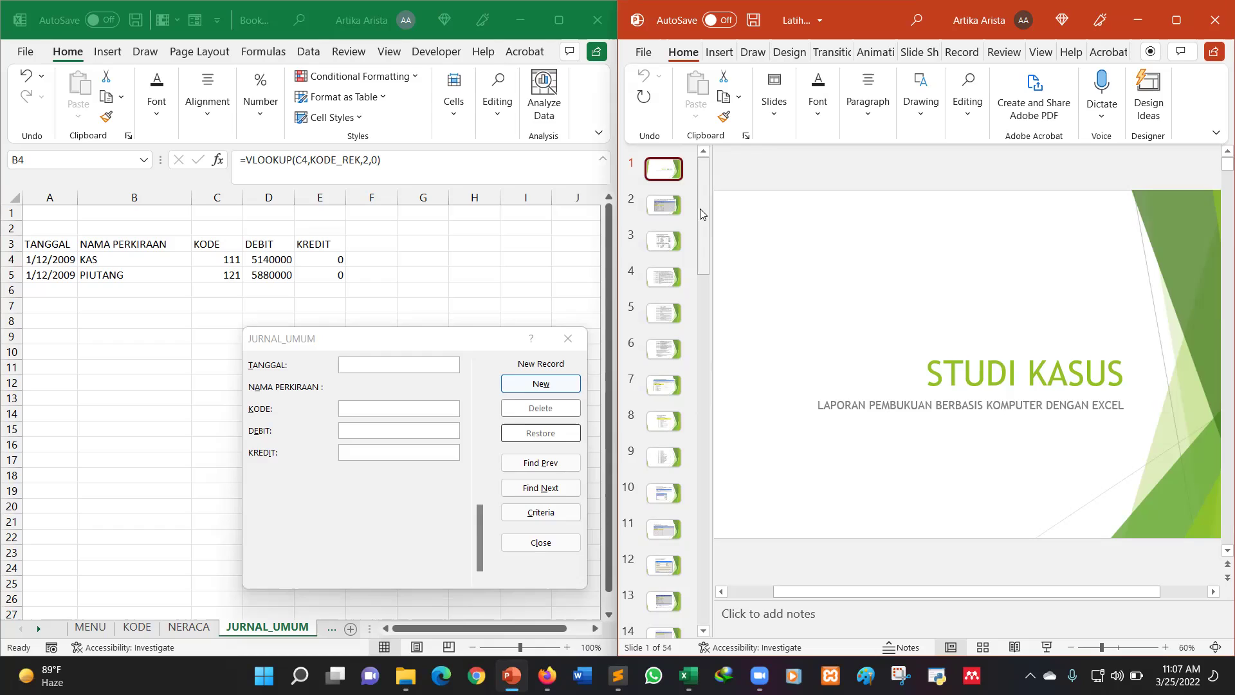
{"action": "left_click", "coordinate": [669, 312]}
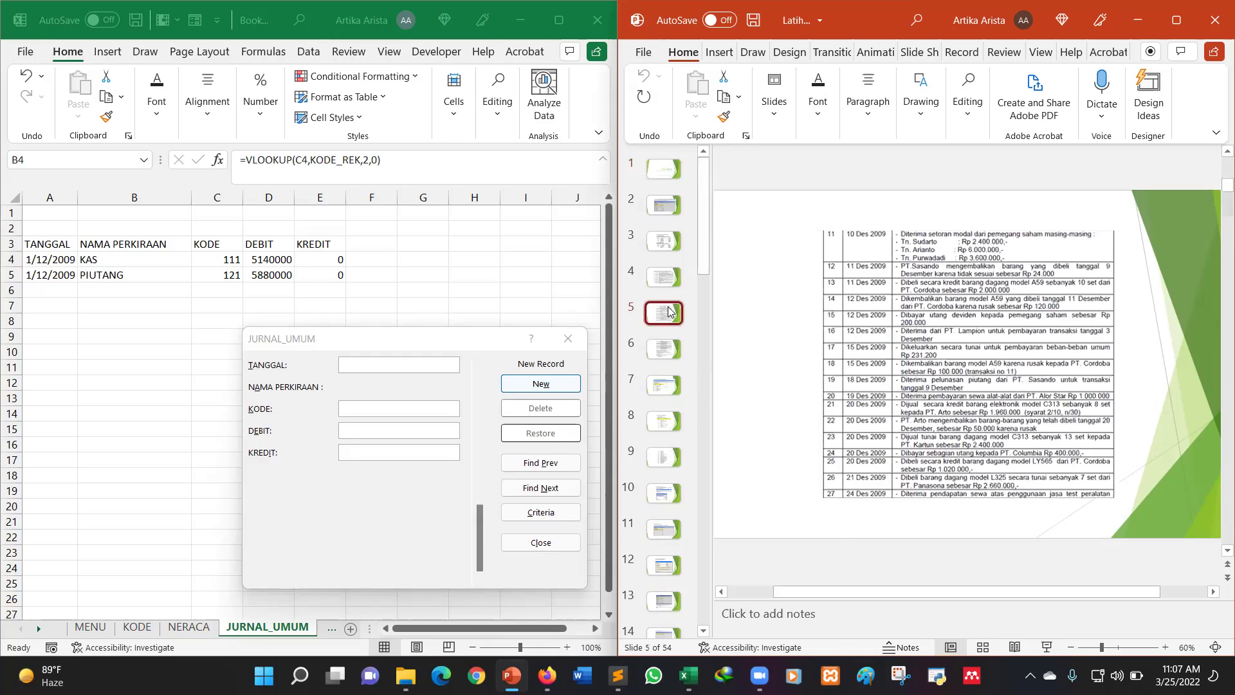
{"action": "key", "text": "Down"}
{"action": "key", "text": "Down"}
{"action": "key", "text": "Down"}
{"action": "key", "text": "Down"}
{"action": "key", "text": "Down"}
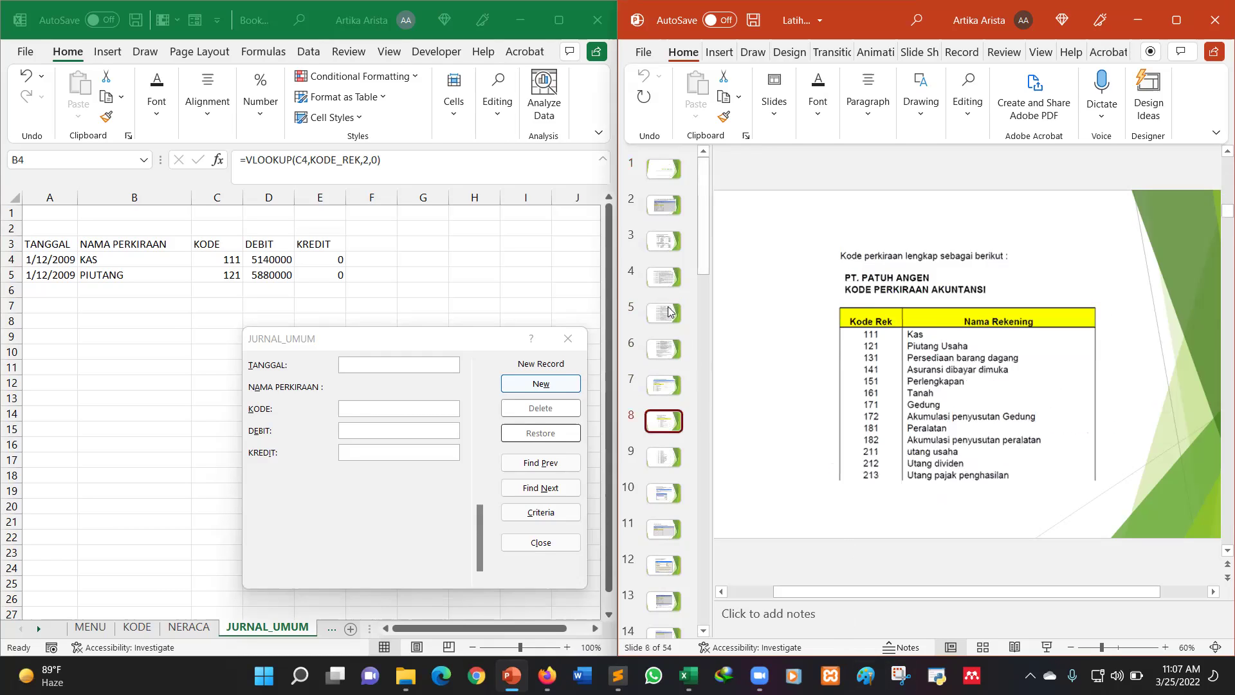
{"action": "key", "text": "Down"}
{"action": "key", "text": "Down"}
{"action": "key", "text": "Down"}
{"action": "key", "text": "Down"}
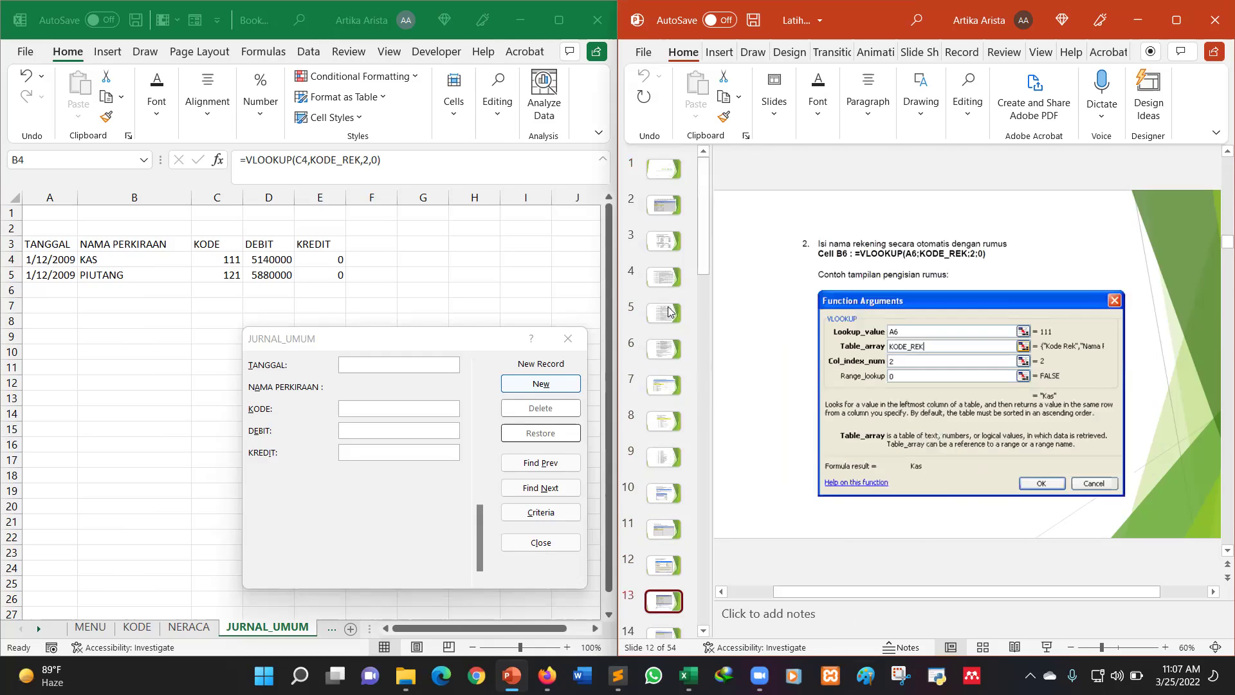
{"action": "key", "text": "Down"}
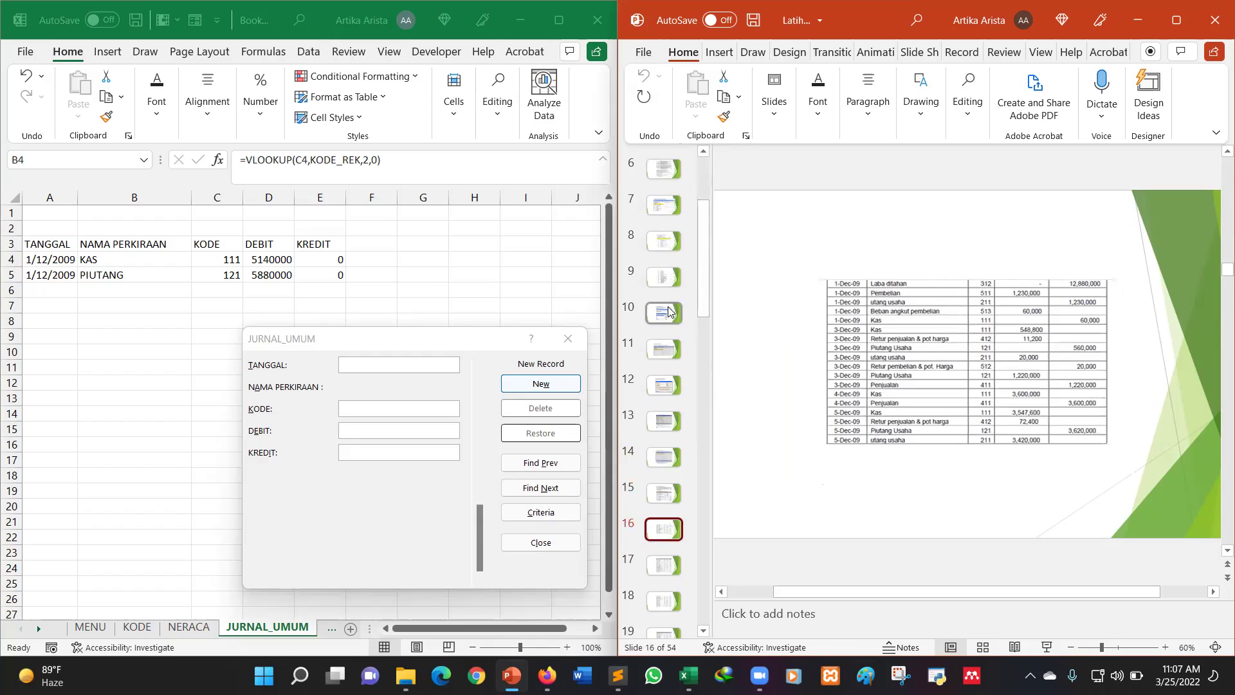
Examine the remaining journal tables and the Buku Besar sorting and Subtotal settings on slides 17 to 24.
{"action": "key", "text": "Down"}
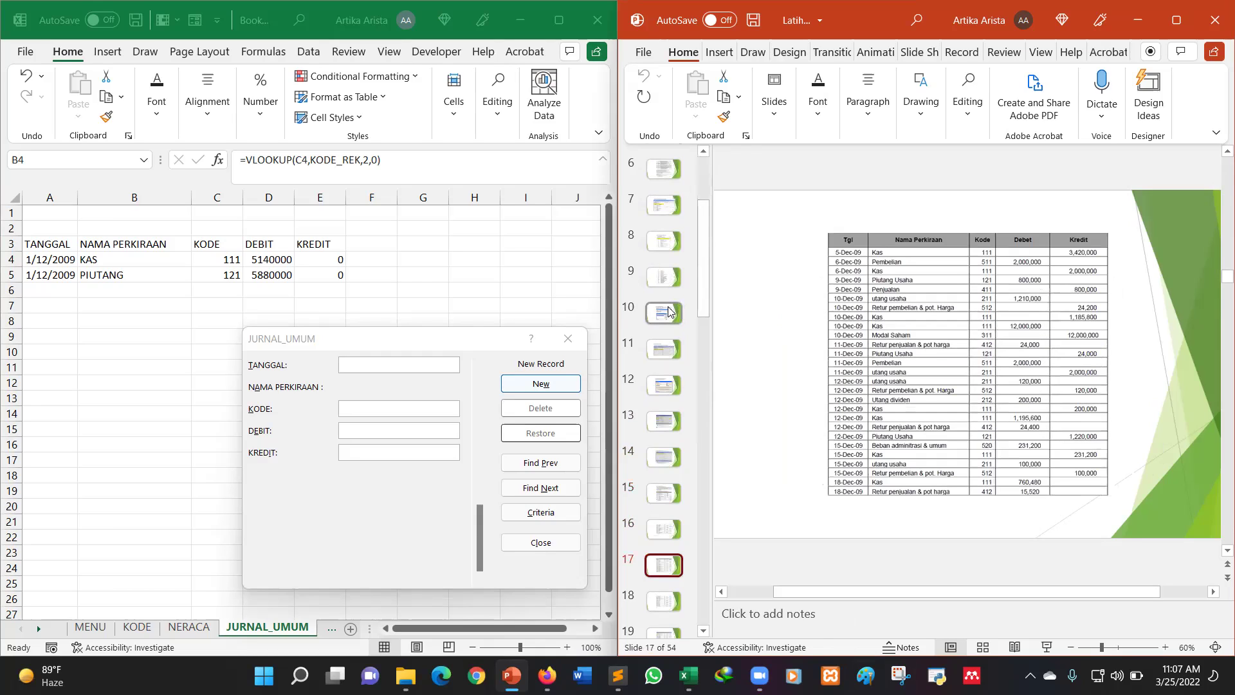
{"action": "key", "text": "Down"}
{"action": "key", "text": "Down"}
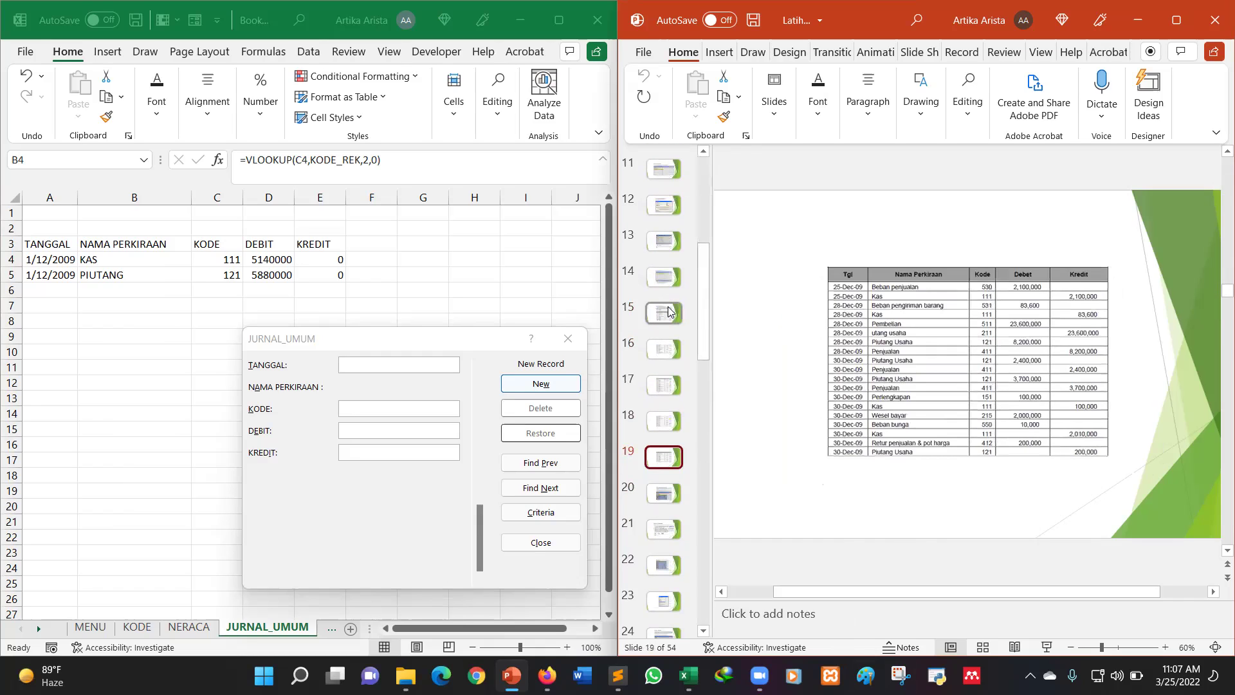
{"action": "key", "text": "Down"}
{"action": "key", "text": "Down"}
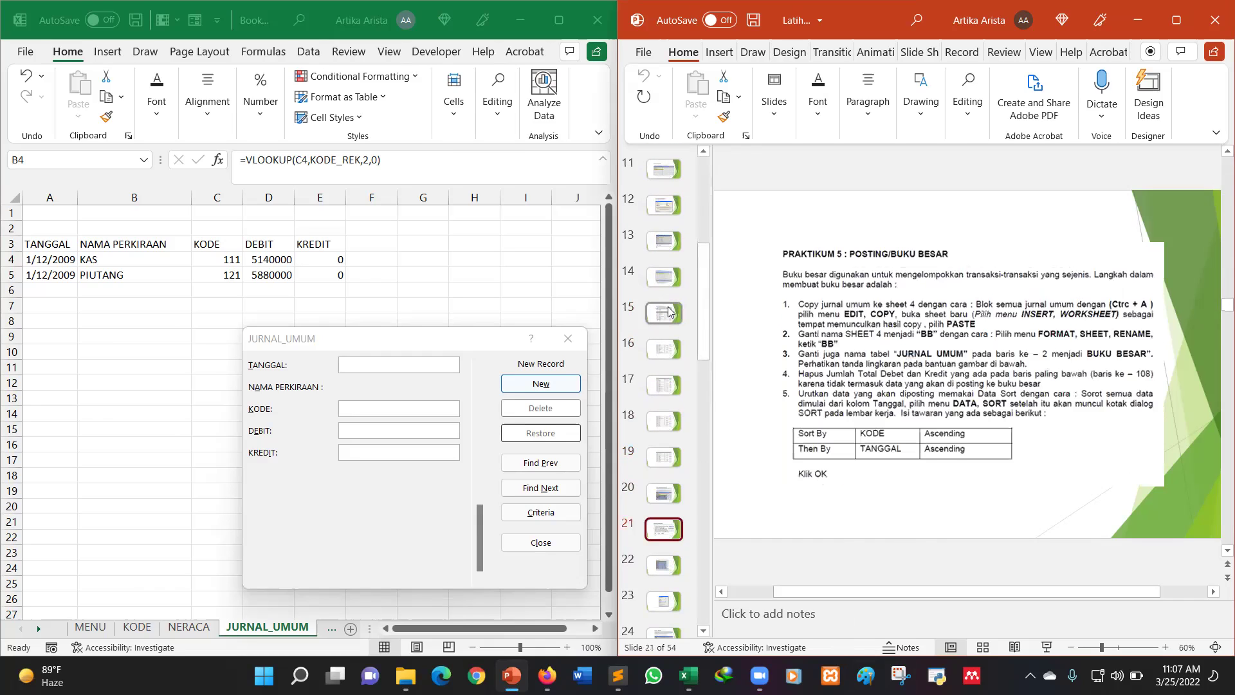
{"action": "key", "text": "Down"}
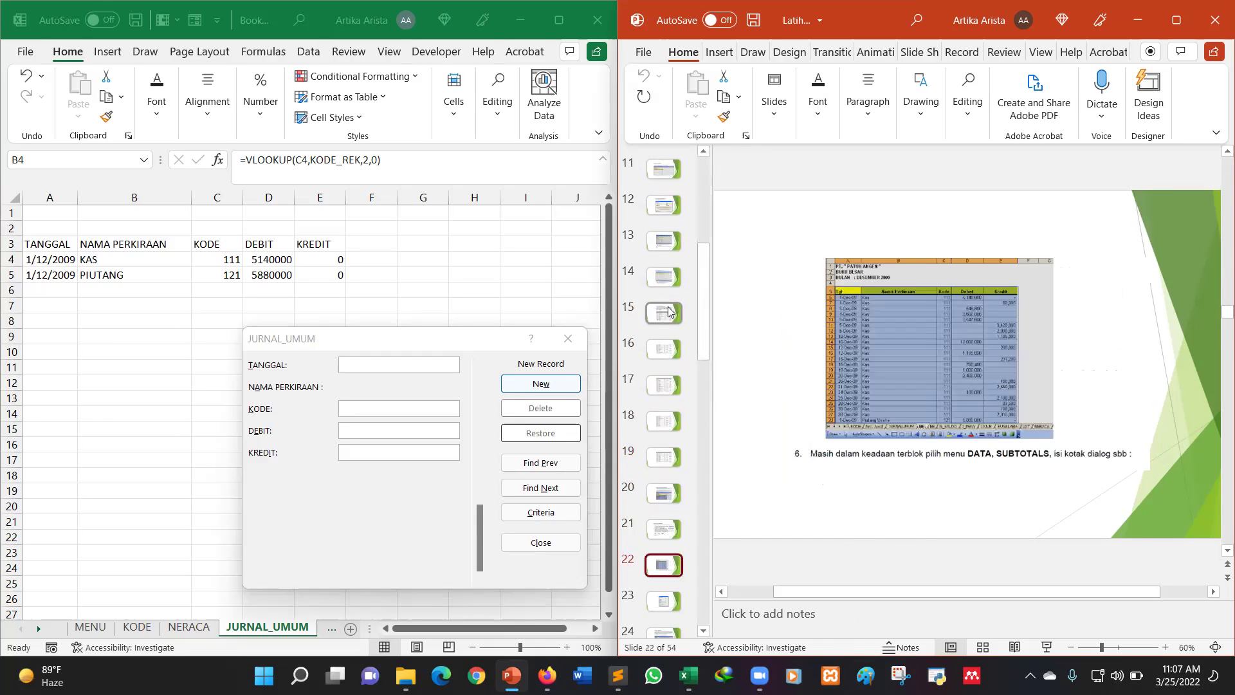
{"action": "key", "text": "Down"}
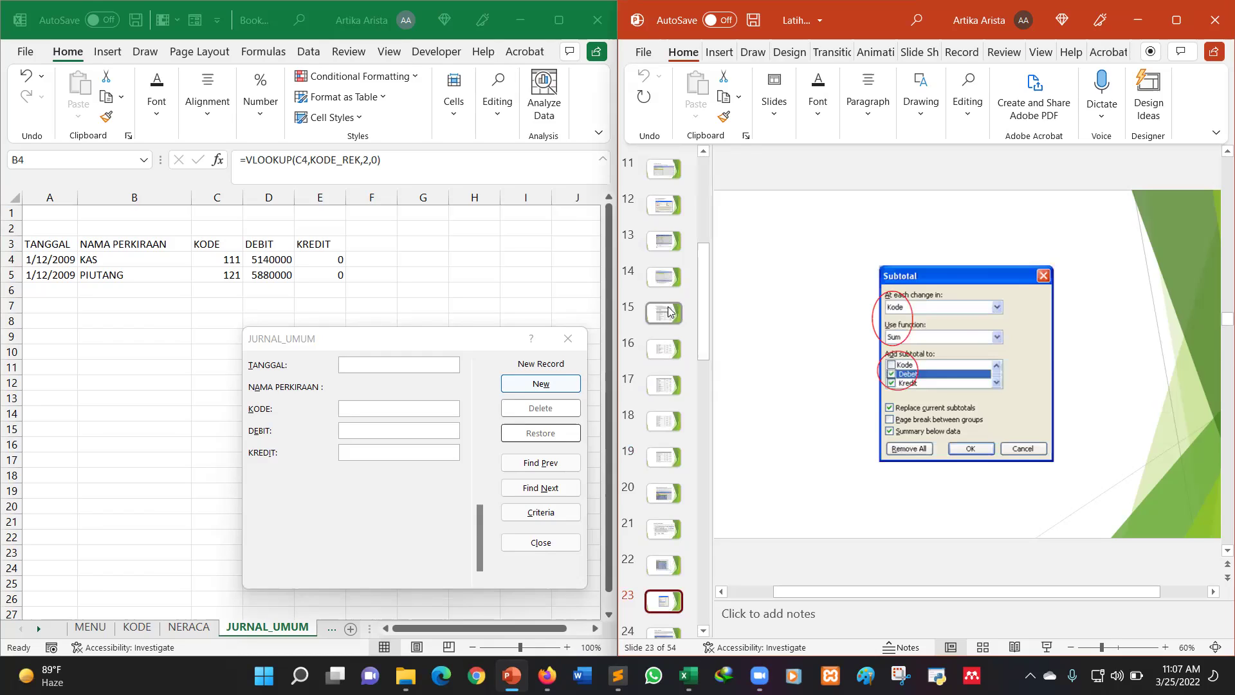
{"action": "key", "text": "Down"}
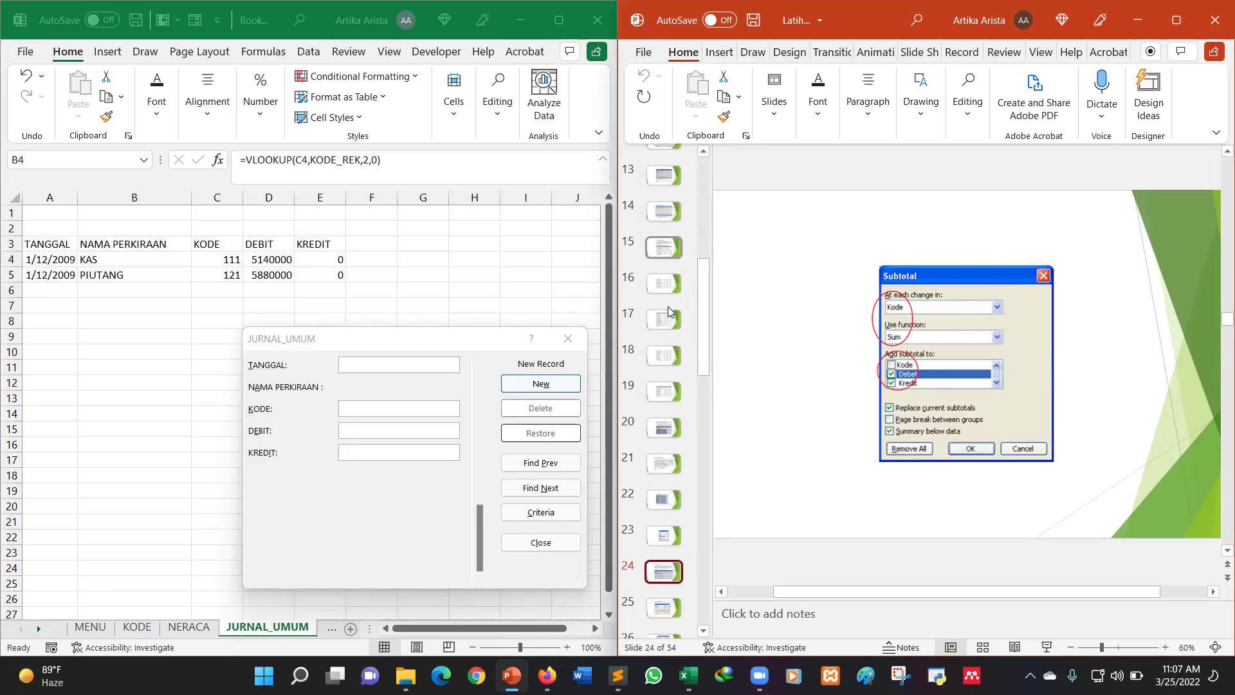
Examine the DSUM formulas, the Data Table settings and the Jurnal Penyesuaian entries on slides 25 to 32.
{"action": "key", "text": "Down"}
{"action": "key", "text": "Down"}
{"action": "key", "text": "Down"}
{"action": "key", "text": "Down"}
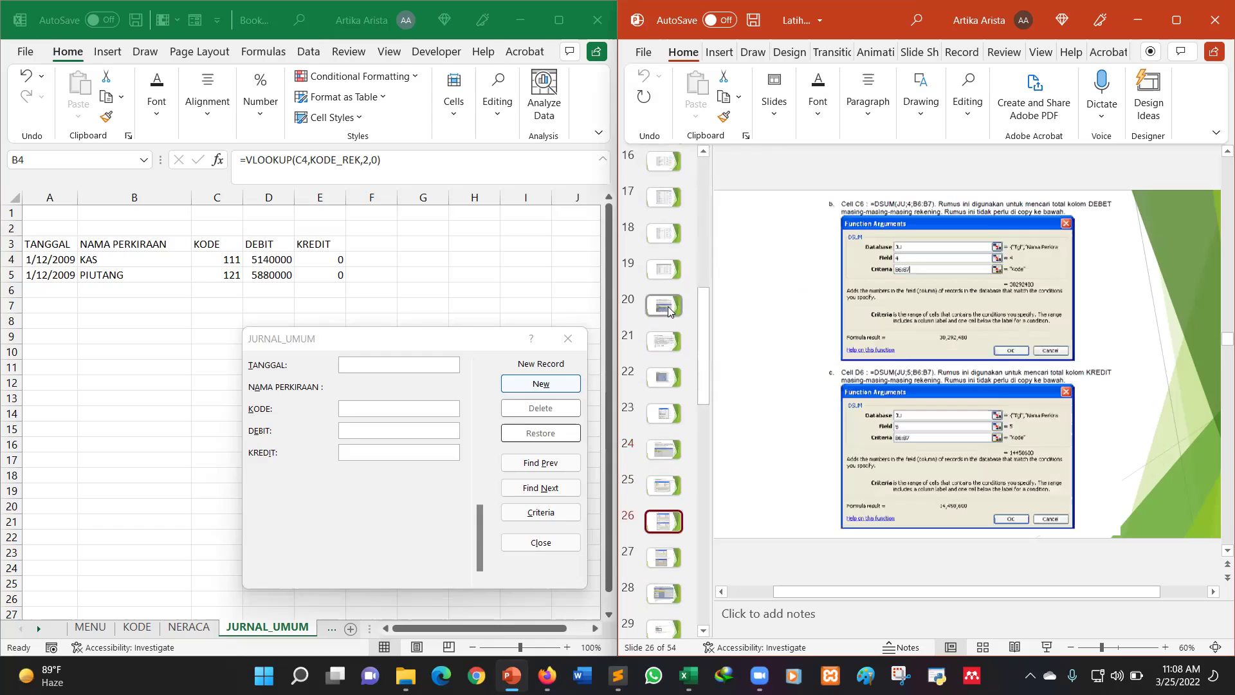
{"action": "key", "text": "Down"}
{"action": "key", "text": "Down"}
{"action": "key", "text": "Down"}
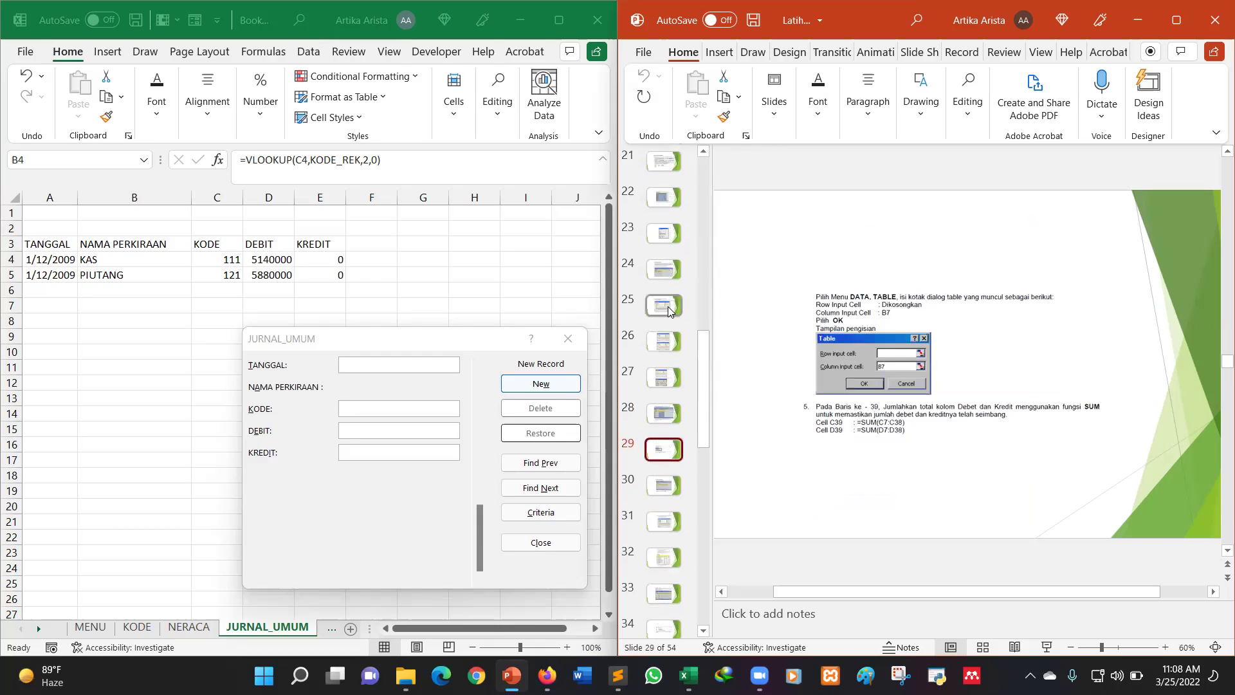
{"action": "key", "text": "Down"}
{"action": "key", "text": "Down"}
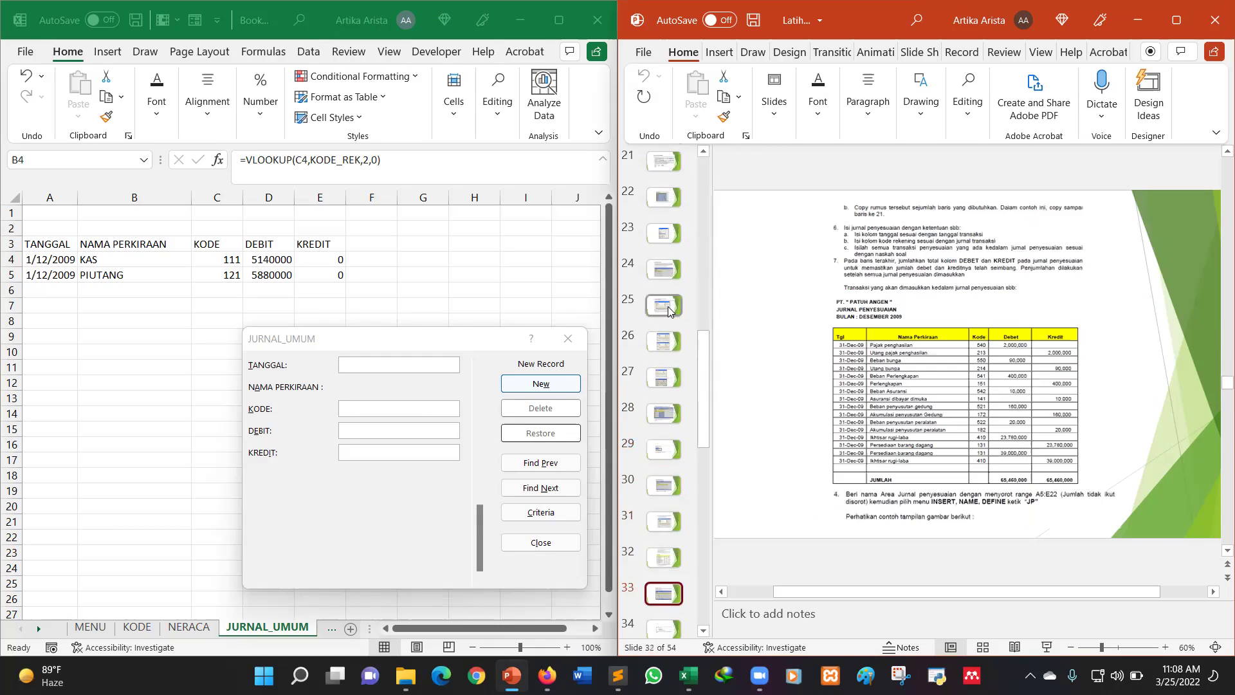
Look through the worksheet practical's formulas and the Laporan Rugi Laba format, up to slide 45.
{"action": "key", "text": "Up"}
{"action": "key", "text": "Down"}
{"action": "key", "text": "Down"}
{"action": "key", "text": "Down"}
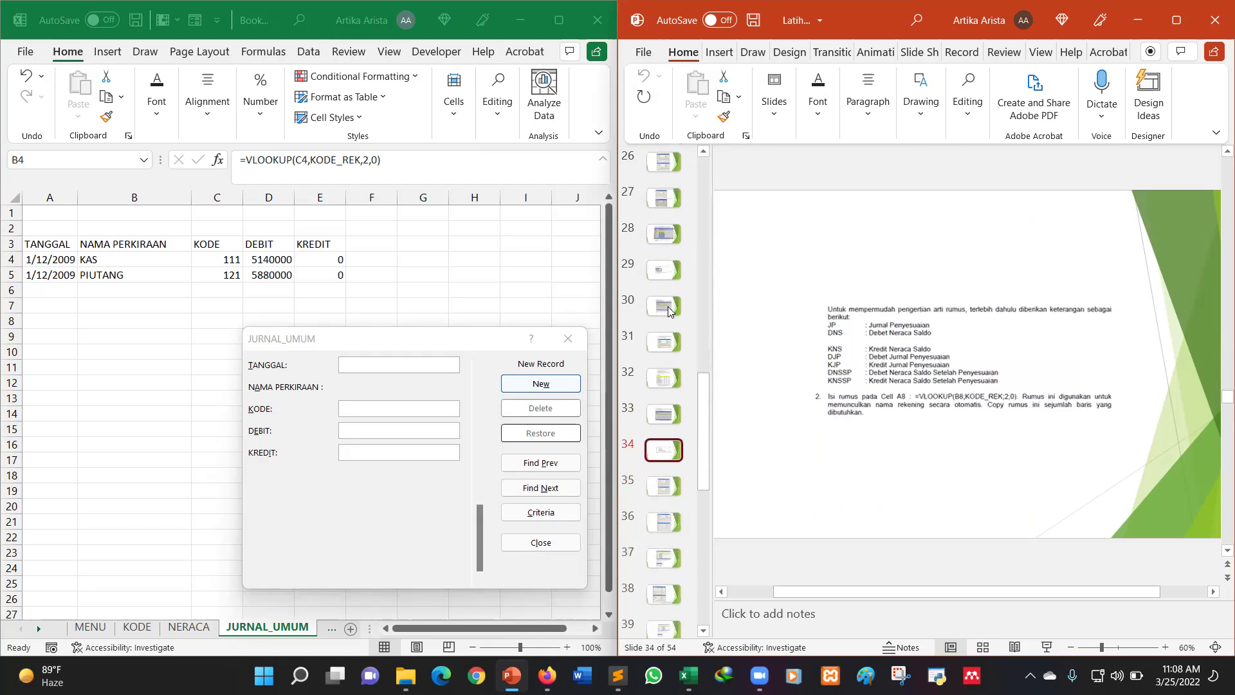
{"action": "key", "text": "Down"}
{"action": "key", "text": "Down"}
{"action": "key", "text": "Down"}
{"action": "key", "text": "Down"}
{"action": "key", "text": "Down"}
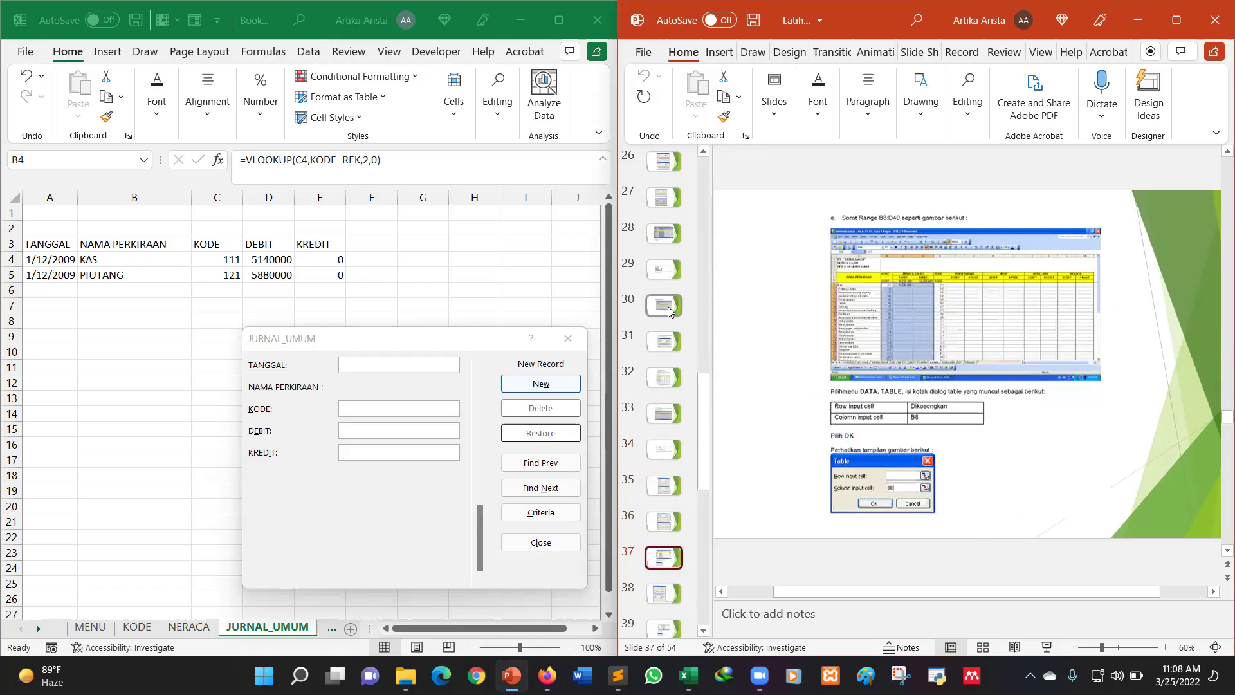
{"action": "key", "text": "Down"}
{"action": "key", "text": "Down"}
{"action": "key", "text": "Down"}
{"action": "key", "text": "Down"}
{"action": "key", "text": "Down"}
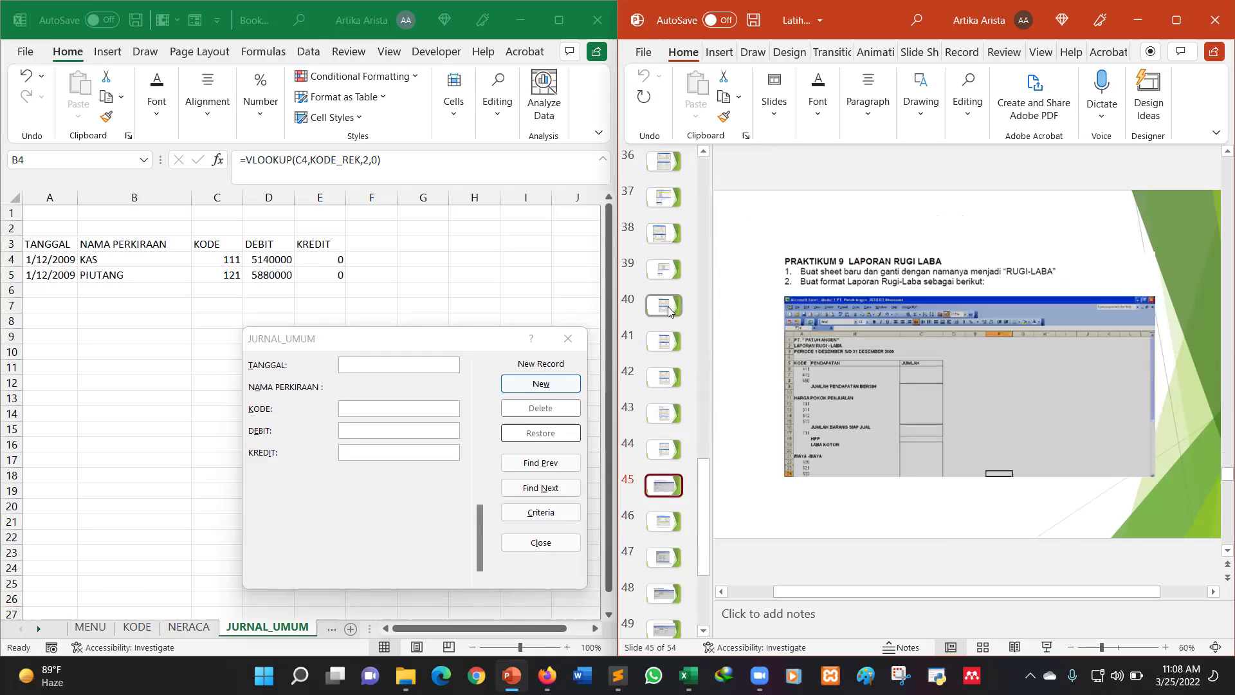
Go back from slide 45 to the explanation of the worksheet formula abbreviations on slide 34.
{"action": "key", "text": "Up"}
{"action": "key", "text": "Up"}
{"action": "key", "text": "Up"}
{"action": "key", "text": "Up"}
{"action": "key", "text": "Up"}
{"action": "key", "text": "Up"}
{"action": "key", "text": "Up"}
{"action": "key", "text": "Up"}
{"action": "key", "text": "Up"}
{"action": "key", "text": "Up"}
{"action": "key", "text": "Up"}
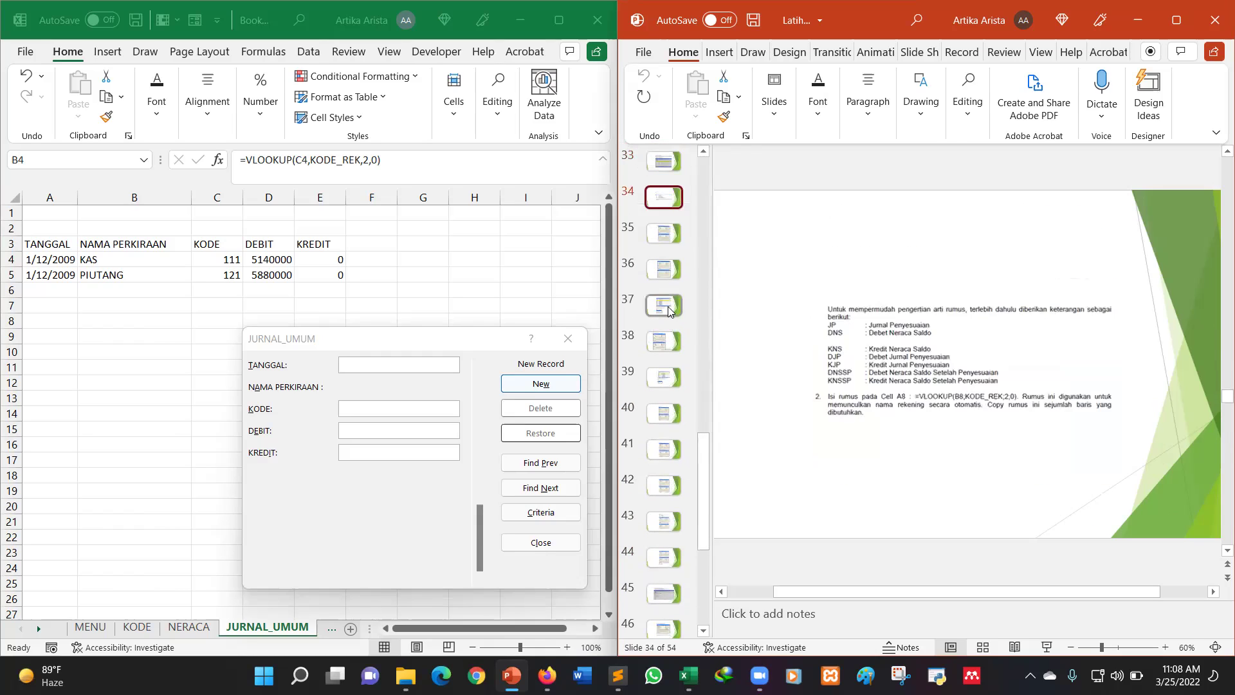
Review the Laporan Rugi Laba, Laba Ditahan and Neraca formula examples through to slide 51.
{"action": "key", "text": "Down"}
{"action": "key", "text": "Down"}
{"action": "key", "text": "Down"}
{"action": "key", "text": "Down"}
{"action": "key", "text": "Down"}
{"action": "key", "text": "Down"}
{"action": "key", "text": "Down"}
{"action": "key", "text": "Down"}
{"action": "key", "text": "Down"}
{"action": "key", "text": "Down"}
{"action": "key", "text": "Down"}
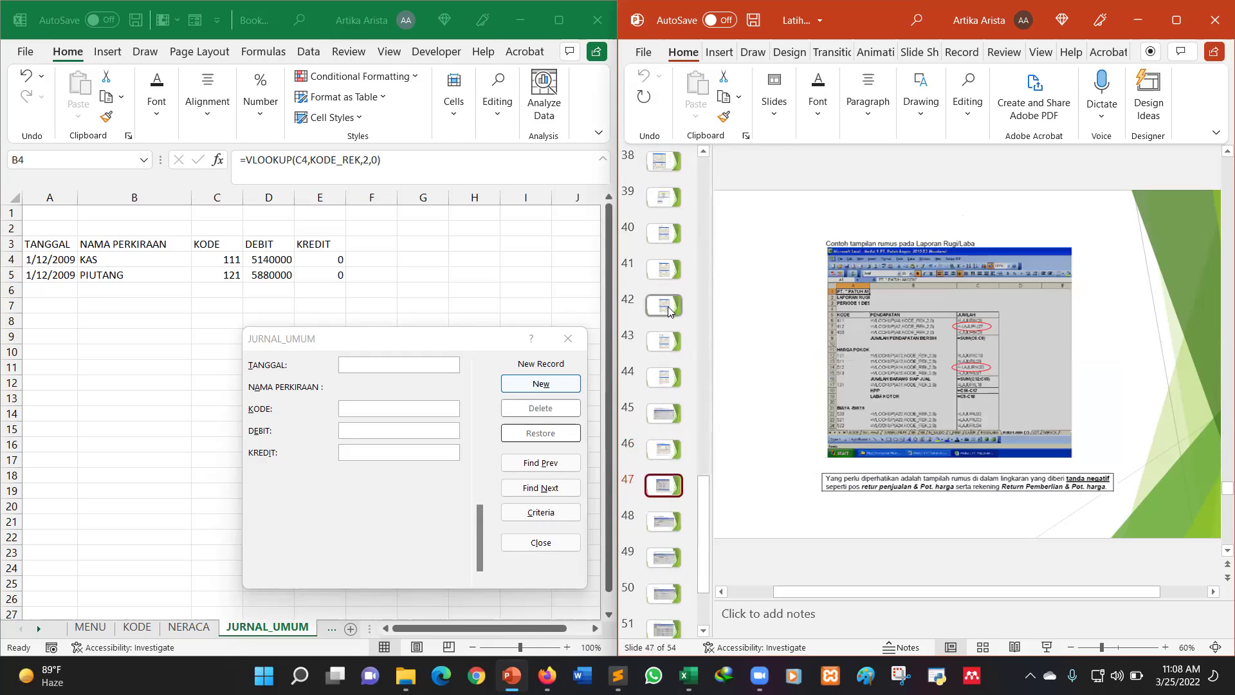
{"action": "key", "text": "Down"}
{"action": "key", "text": "Down"}
{"action": "key", "text": "Down"}
{"action": "key", "text": "Down"}
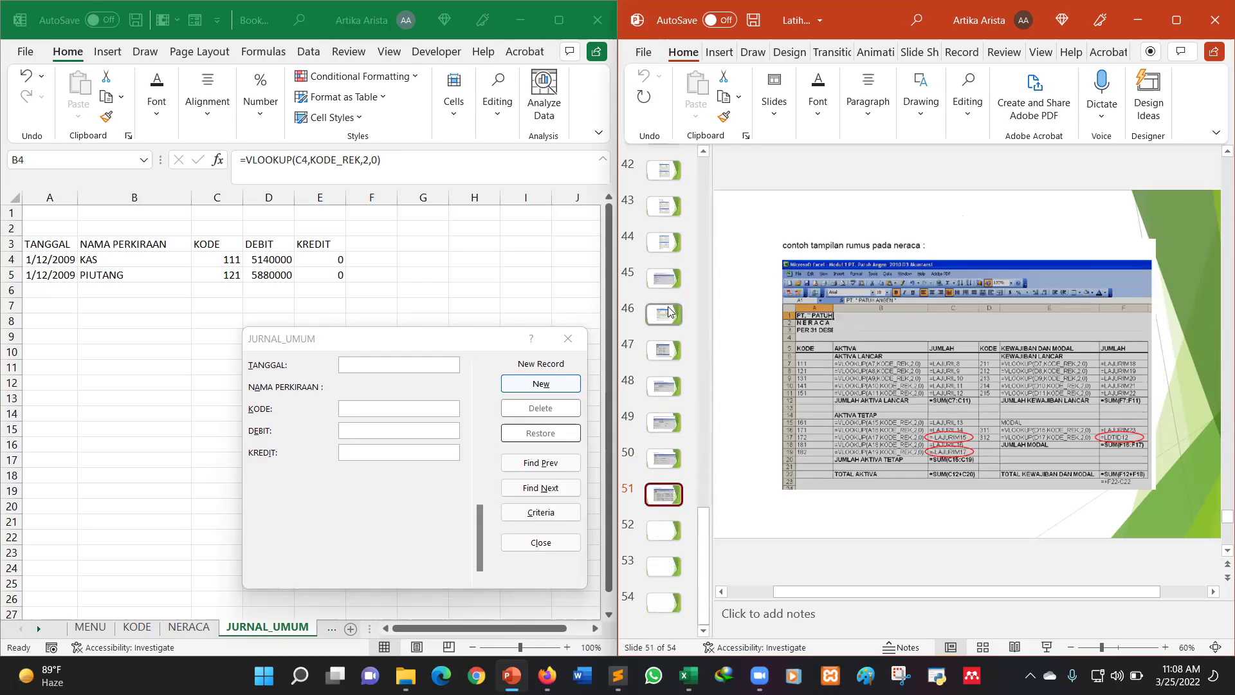
Go back from slide 51 to the general journal tables on slides 15 and 16, and return to the Excel workbook.
{"action": "key", "text": "Up"}
{"action": "key", "text": "Up"}
{"action": "key", "text": "Up"}
{"action": "key", "text": "Up"}
{"action": "key", "text": "Up"}
{"action": "key", "text": "Up"}
{"action": "key", "text": "Up"}
{"action": "key", "text": "Up"}
{"action": "key", "text": "Up"}
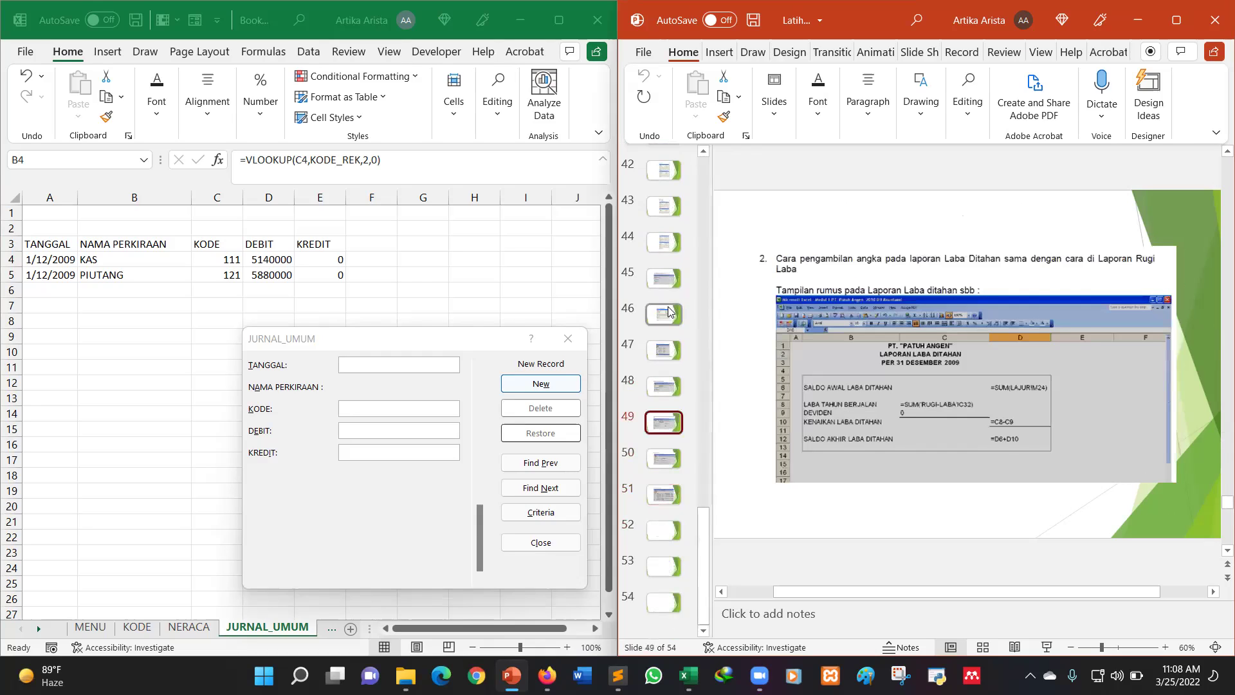
{"action": "key", "text": "Up"}
{"action": "key", "text": "Up"}
{"action": "key", "text": "Up"}
{"action": "key", "text": "Up"}
{"action": "key", "text": "Up"}
{"action": "key", "text": "Up"}
{"action": "key", "text": "Up"}
{"action": "key", "text": "Up"}
{"action": "key", "text": "Up"}
{"action": "key", "text": "Up"}
{"action": "key", "text": "Up"}
{"action": "key", "text": "Up"}
{"action": "key", "text": "Up"}
{"action": "key", "text": "Up"}
{"action": "key", "text": "Up"}
{"action": "key", "text": "Up"}
{"action": "key", "text": "Up"}
{"action": "key", "text": "Up"}
{"action": "key", "text": "Up"}
{"action": "key", "text": "Up"}
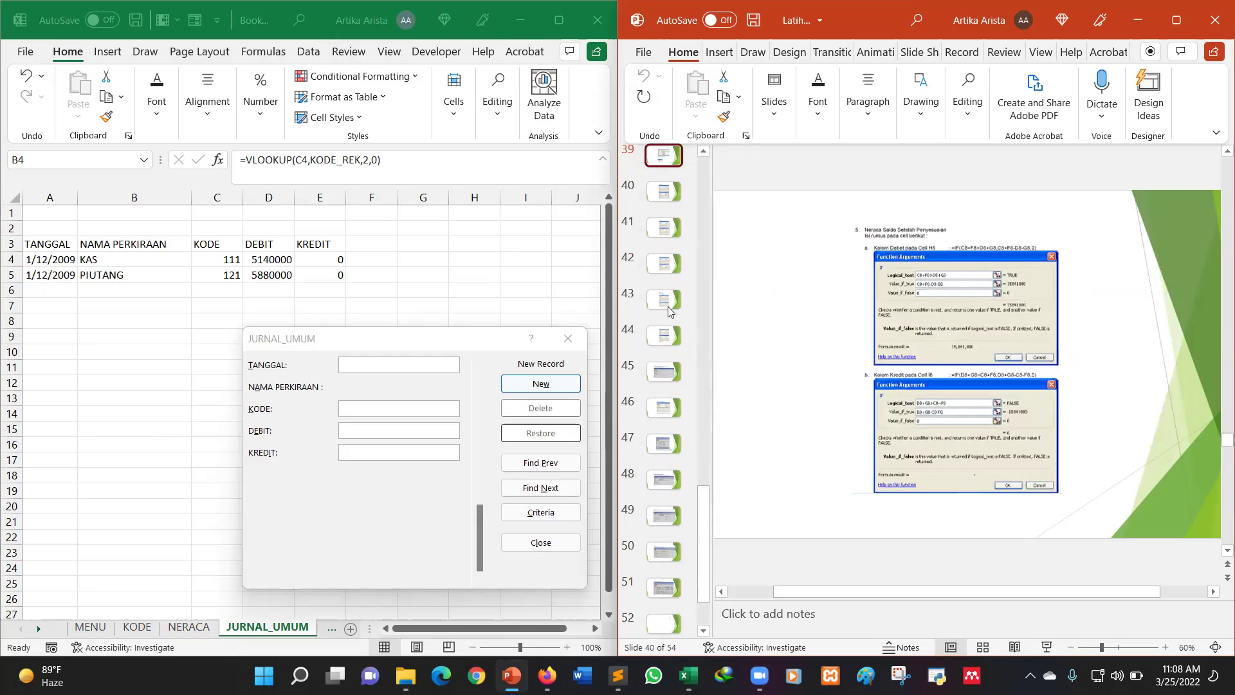
{"action": "key", "text": "Up"}
{"action": "key", "text": "Up"}
{"action": "key", "text": "Up"}
{"action": "key", "text": "Up"}
{"action": "key", "text": "Down"}
{"action": "key", "text": "Down"}
{"action": "key", "text": "Down"}
{"action": "key", "text": "Up"}
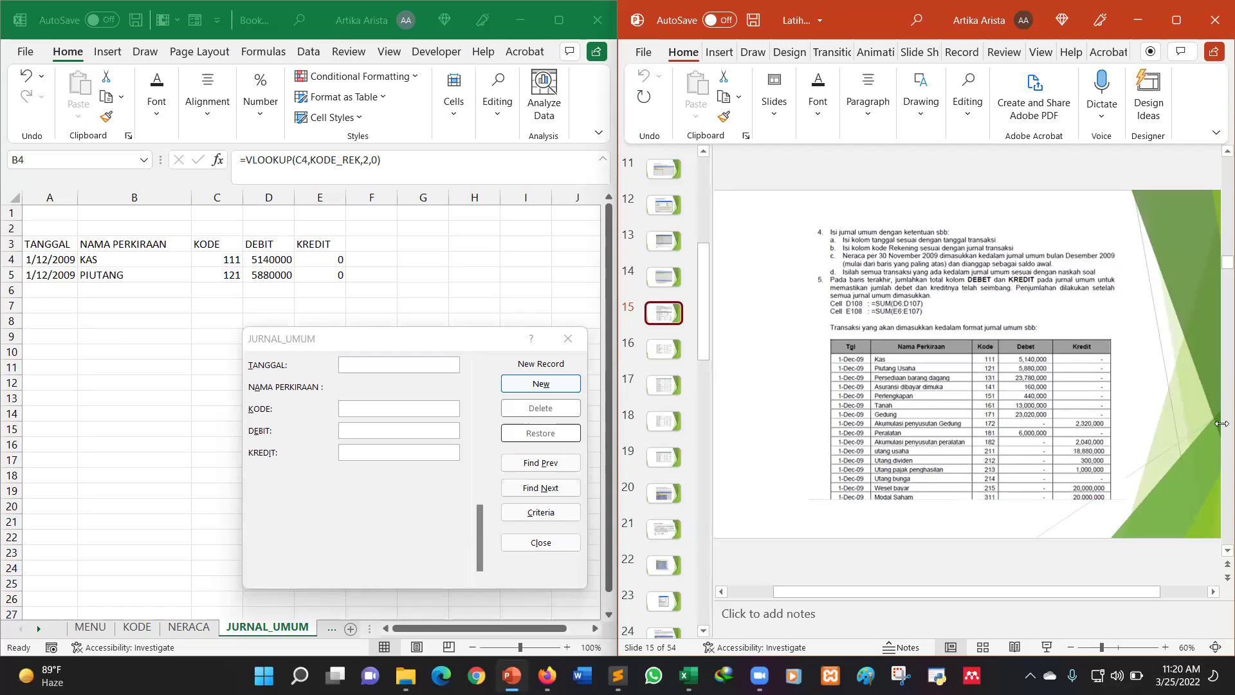
{"action": "left_click", "coordinate": [664, 349]}
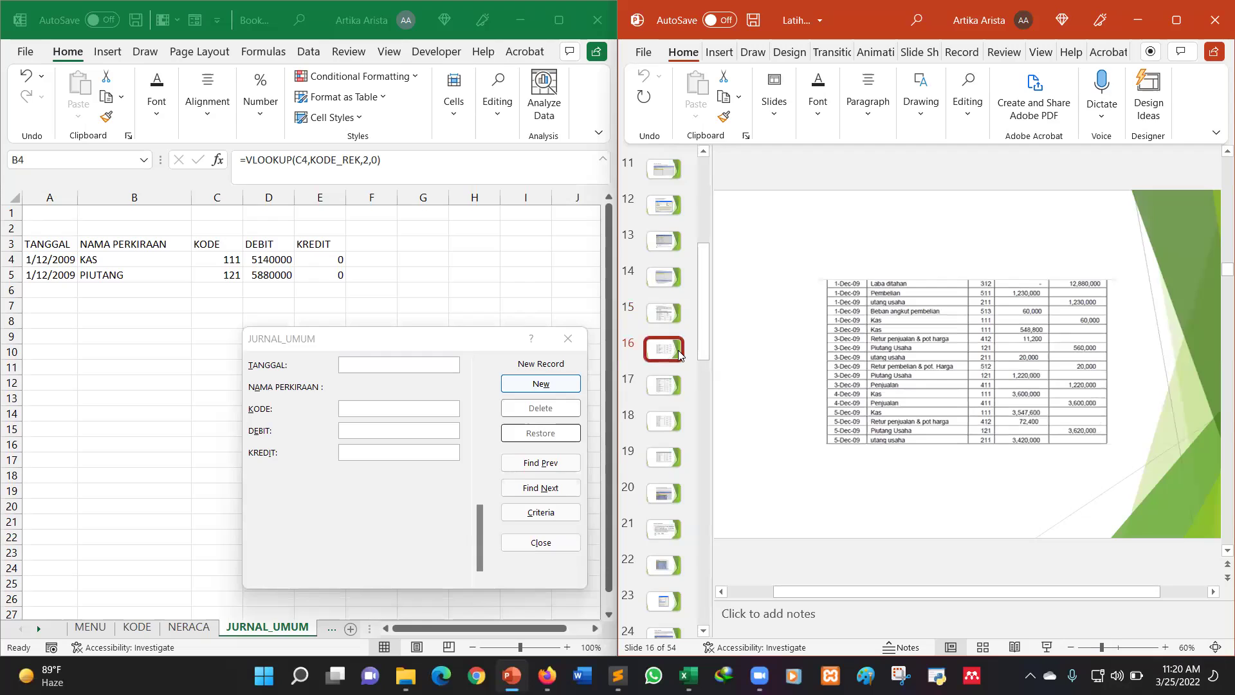
{"action": "left_click", "coordinate": [473, 235]}
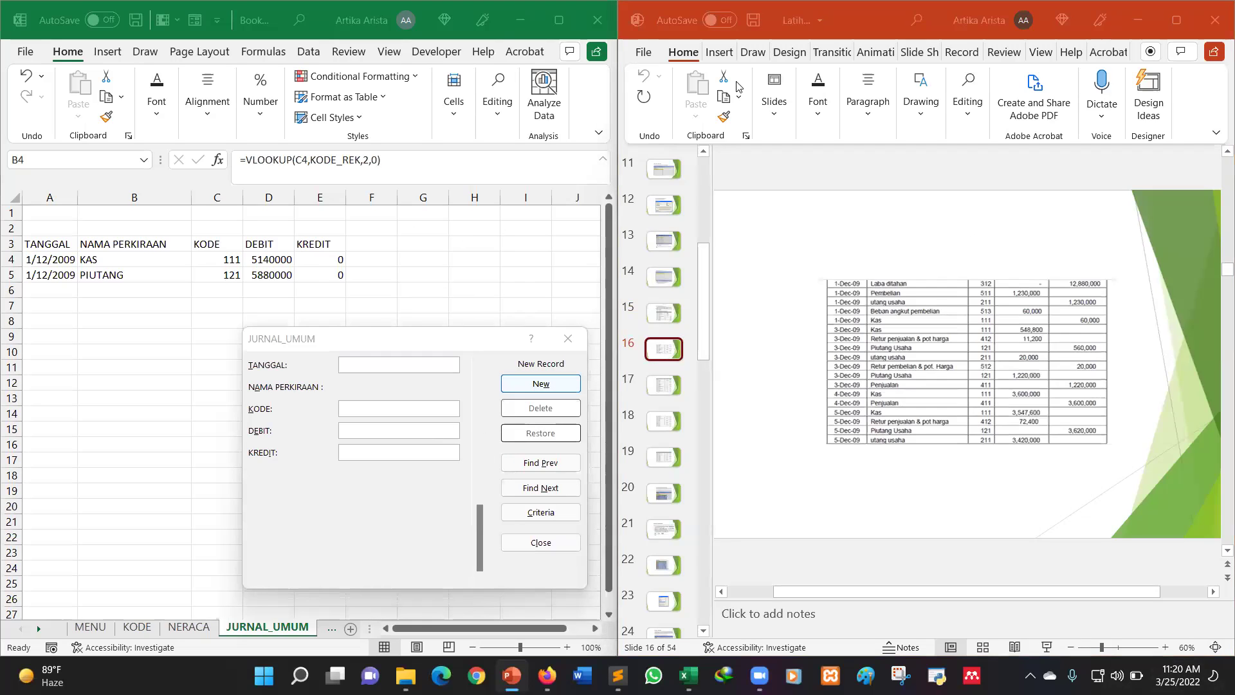